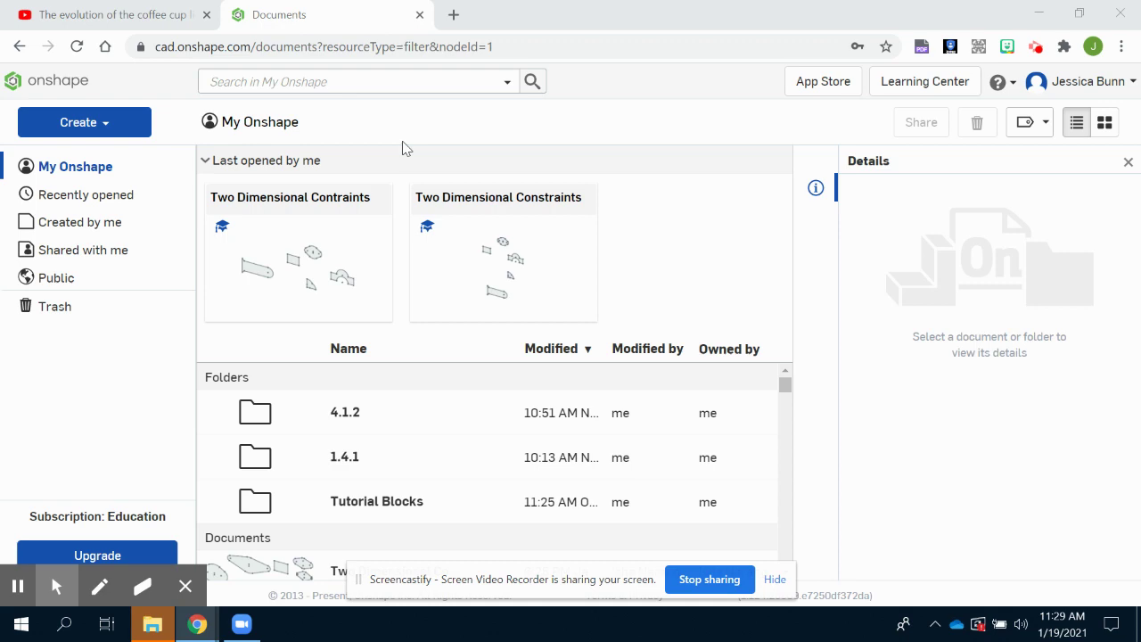
Step: Create a new Onshape document named 'Extrude' and open its empty Part Studio 1
left_click(90, 126)
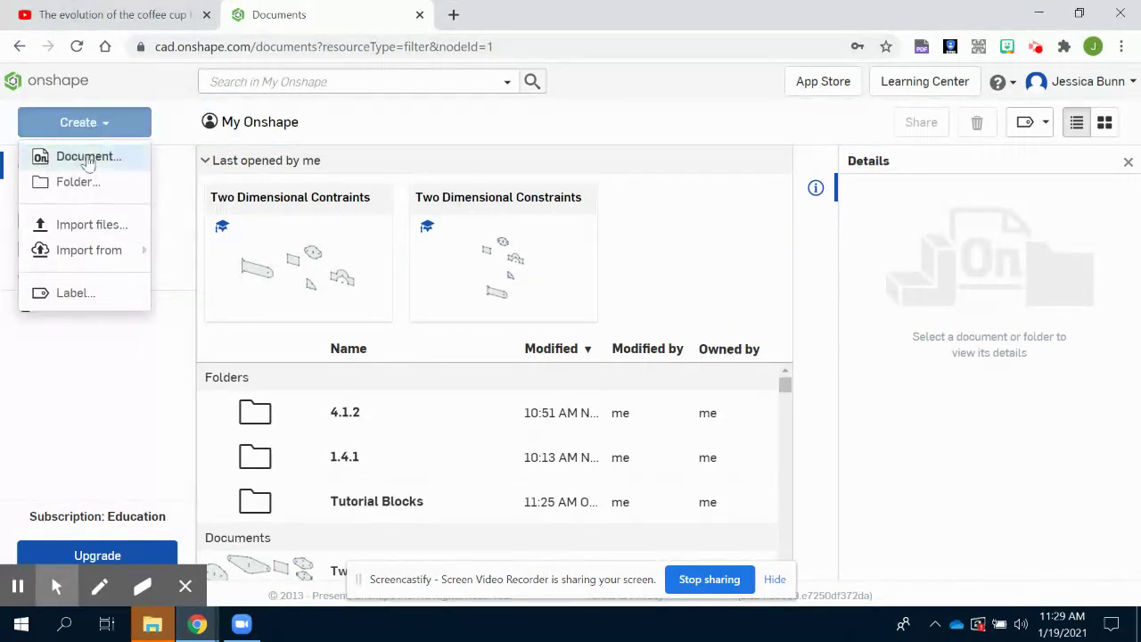
left_click(62, 157)
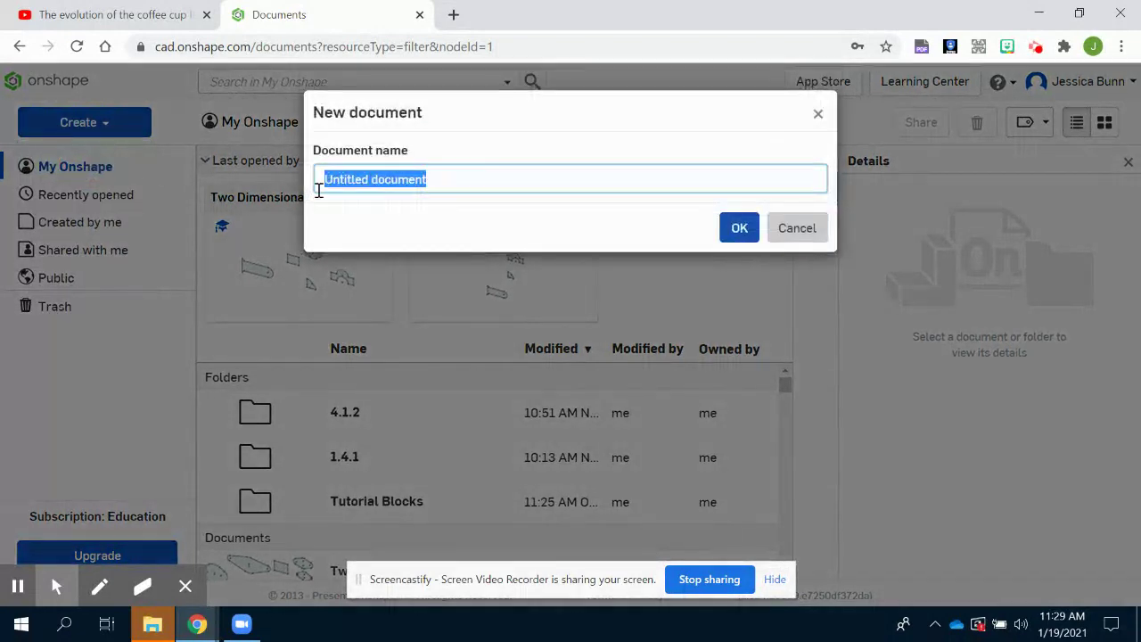
type("Extrude")
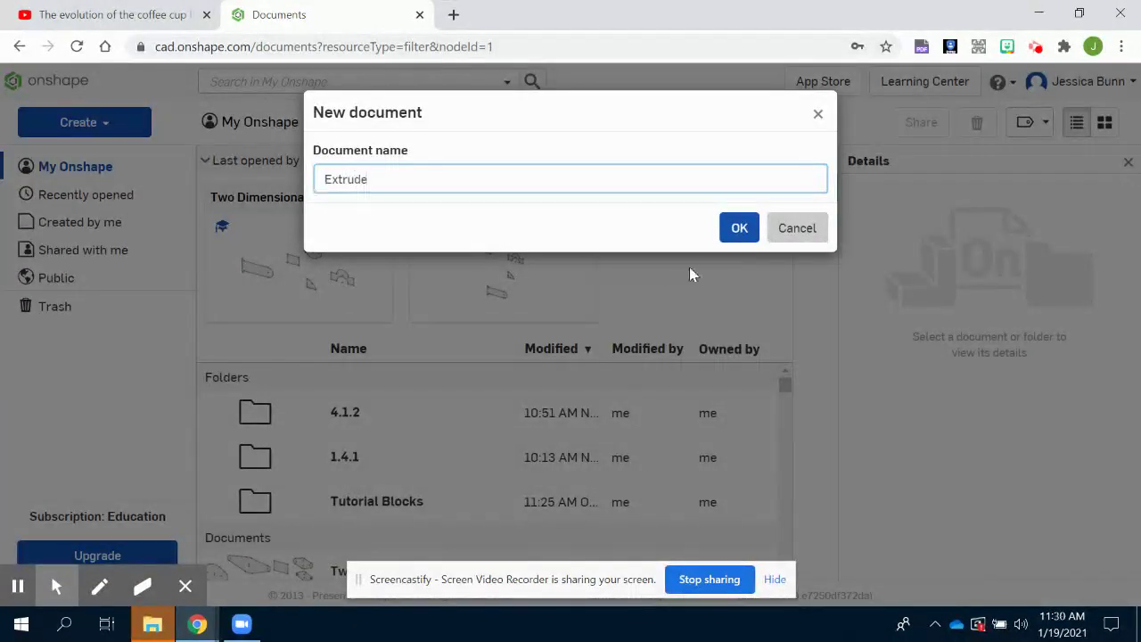
left_click(737, 228)
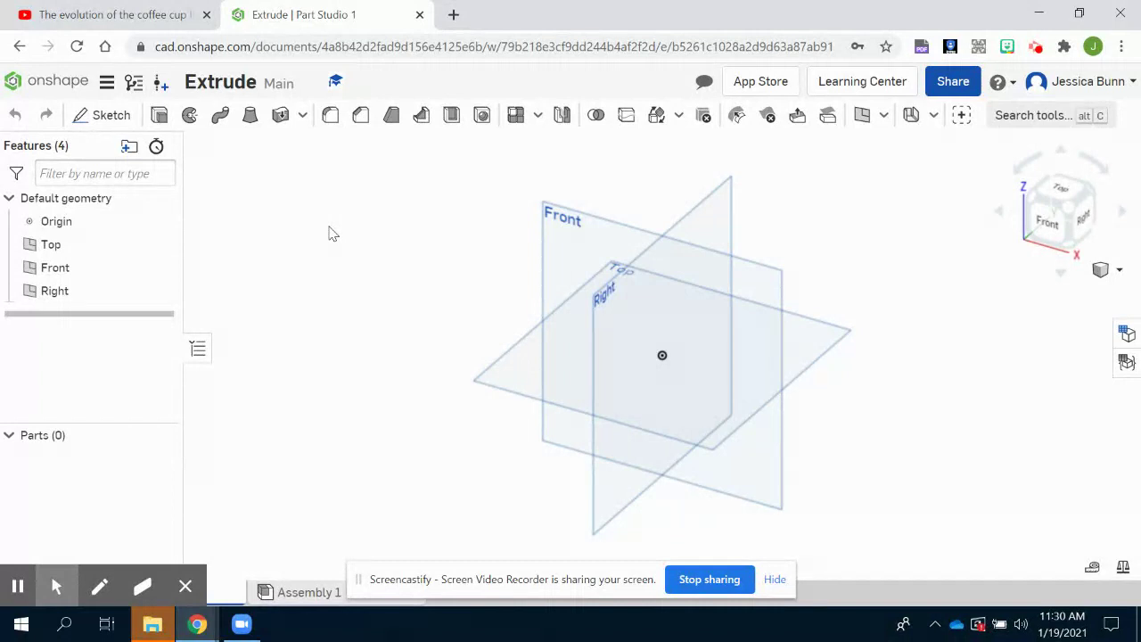
Step: Start Sketch 1 on the Front plane and view that plane head-on
left_click(81, 116)
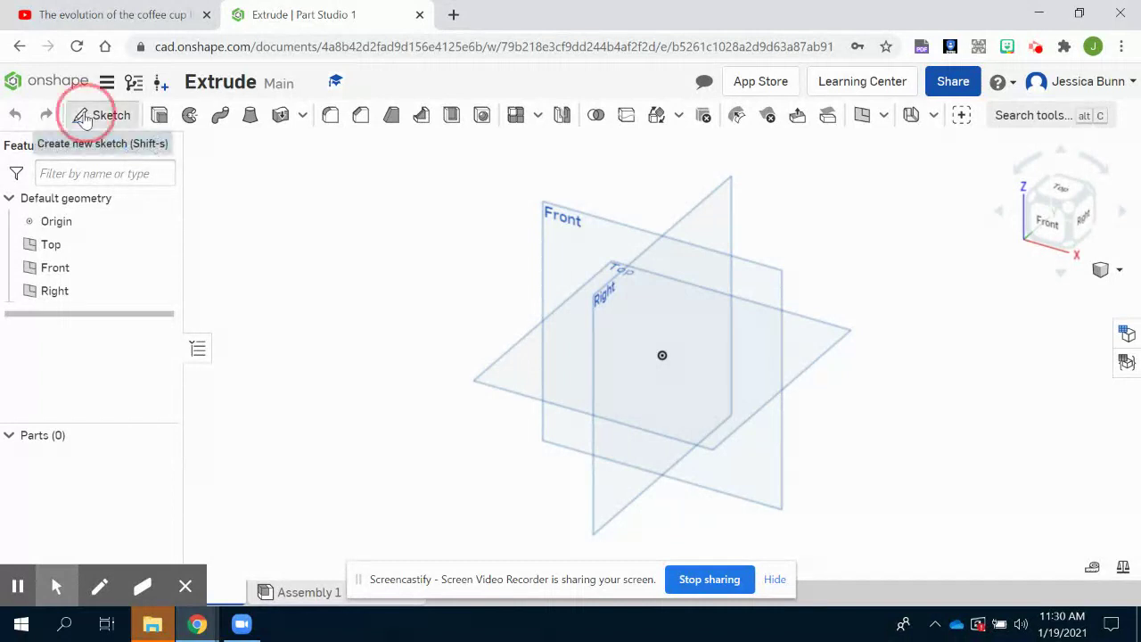
left_click(575, 228)
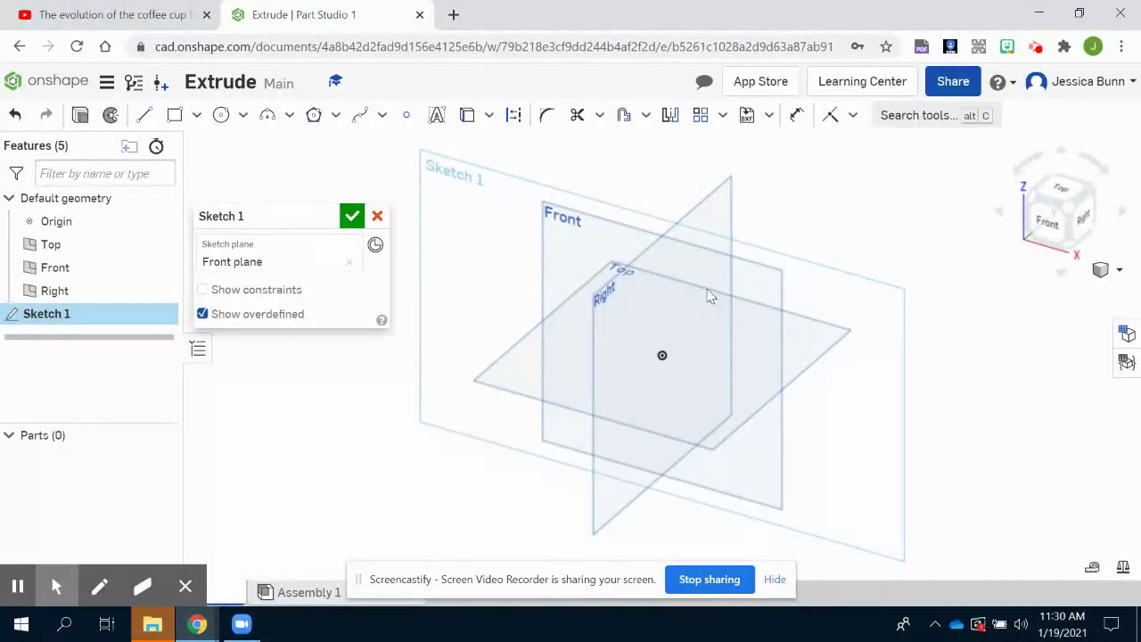
left_click(1049, 233)
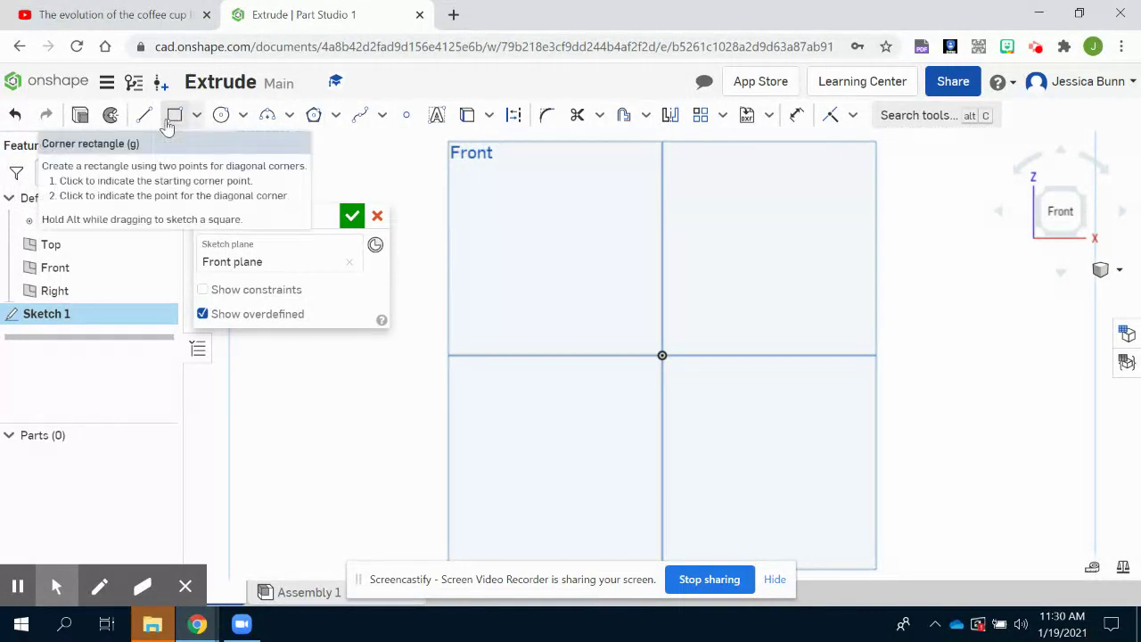
Step: Draw a 3 by 2 corner rectangle above the origin and finish Sketch 1
left_click(169, 122)
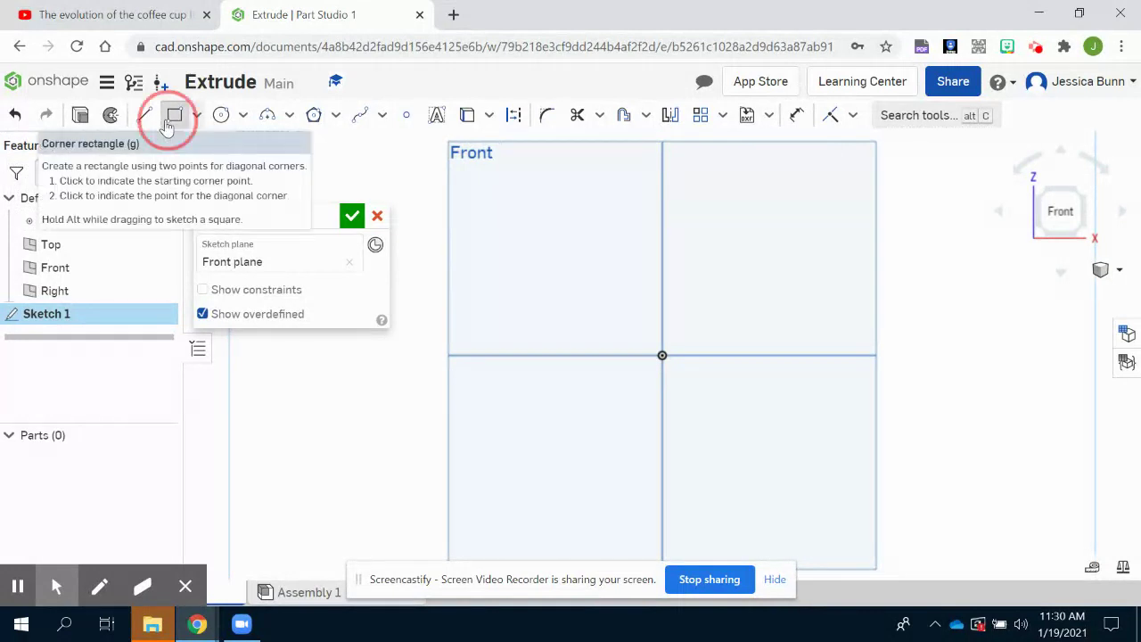
left_click(538, 208)
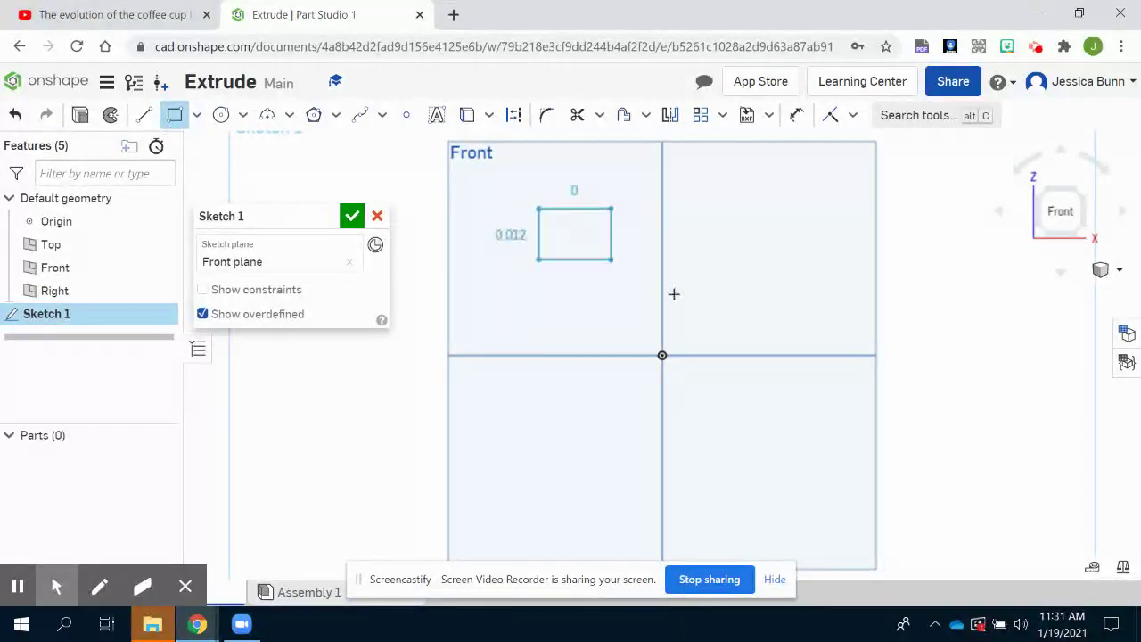
left_click(744, 325)
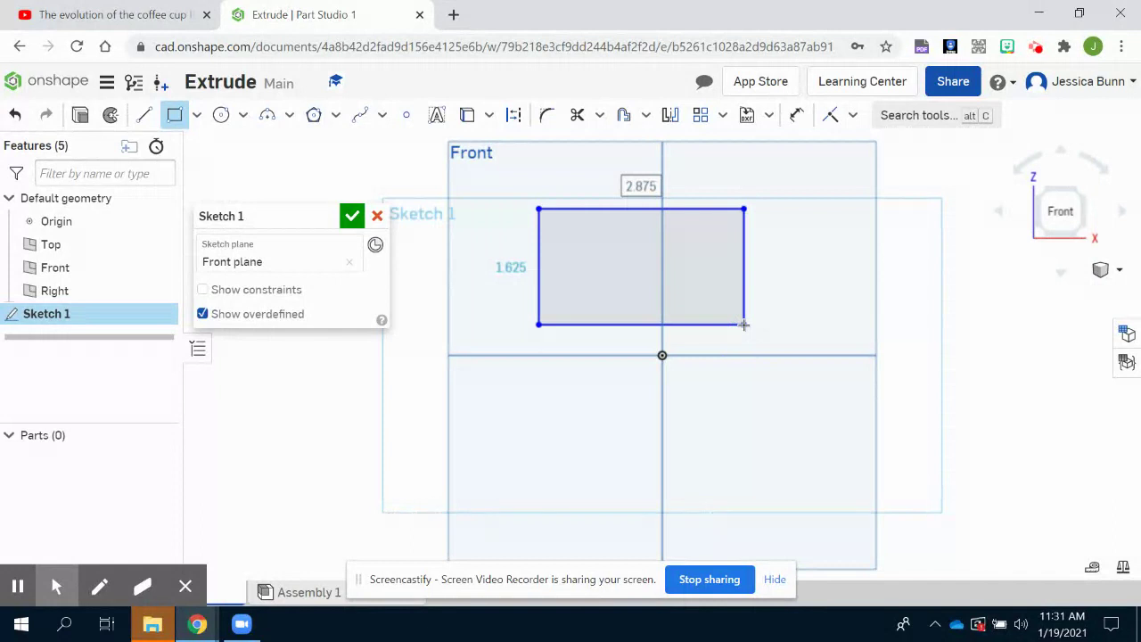
type("3")
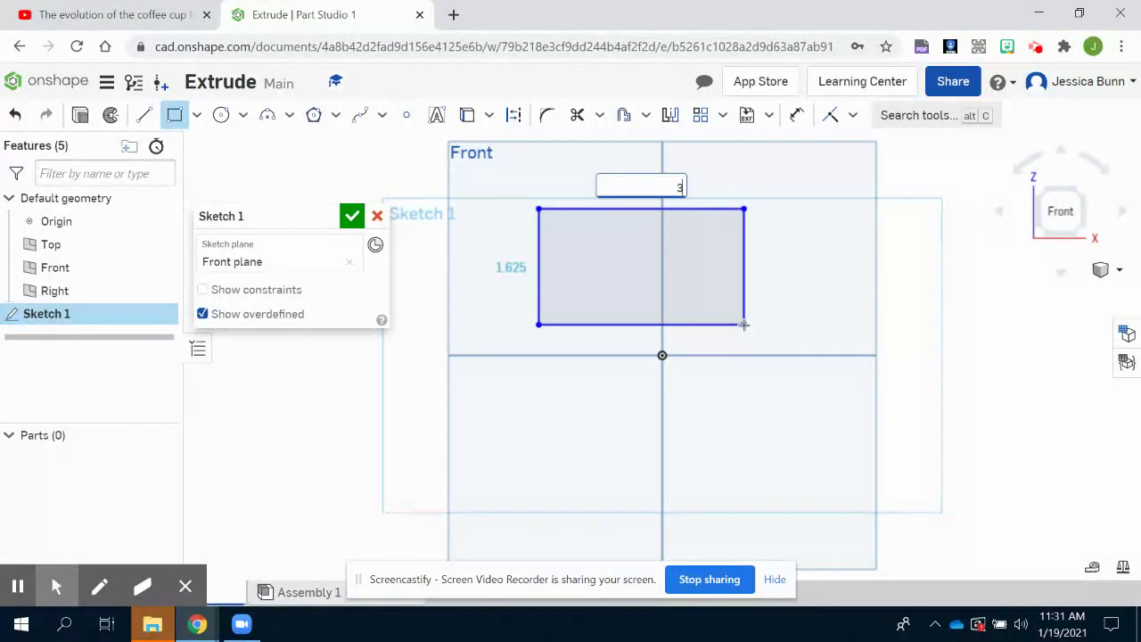
key("Tab")
type("2")
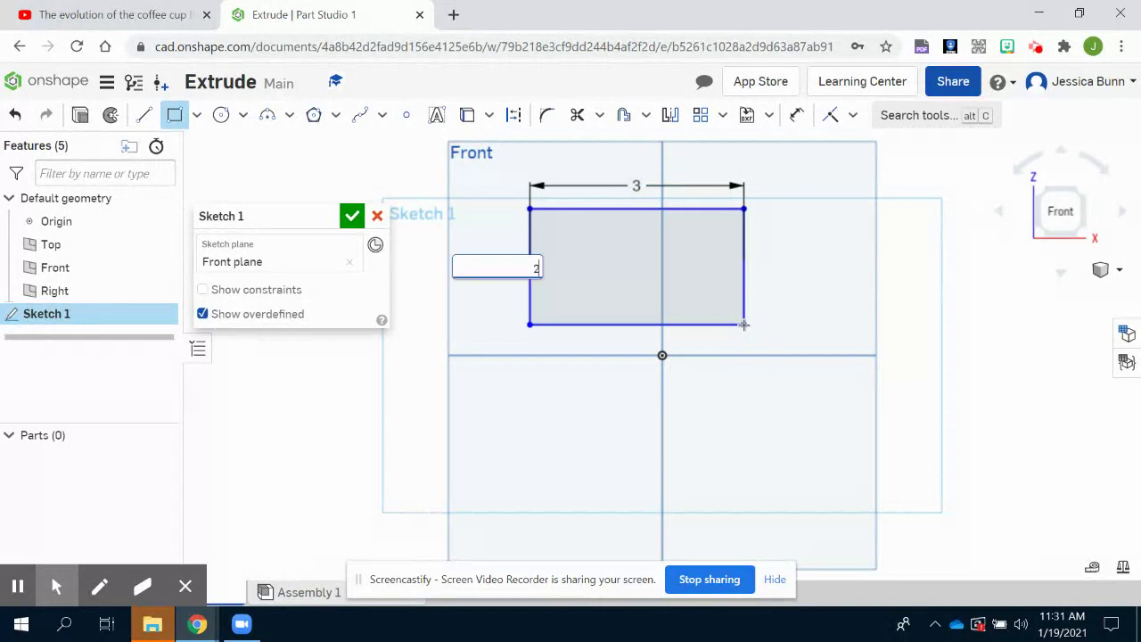
key("Return")
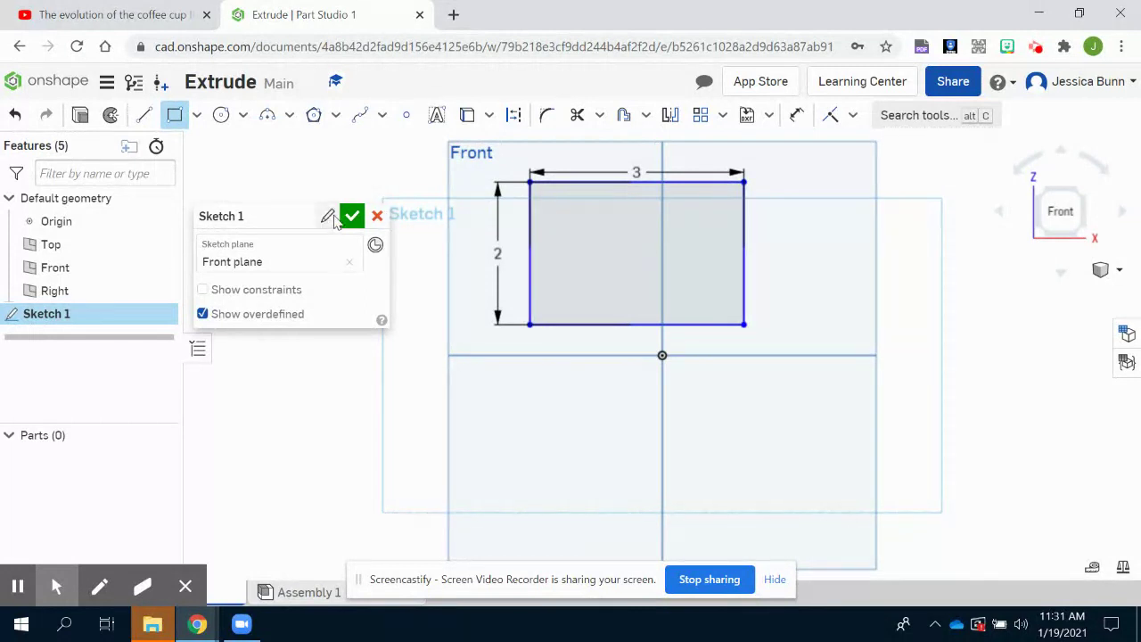
left_click(352, 216)
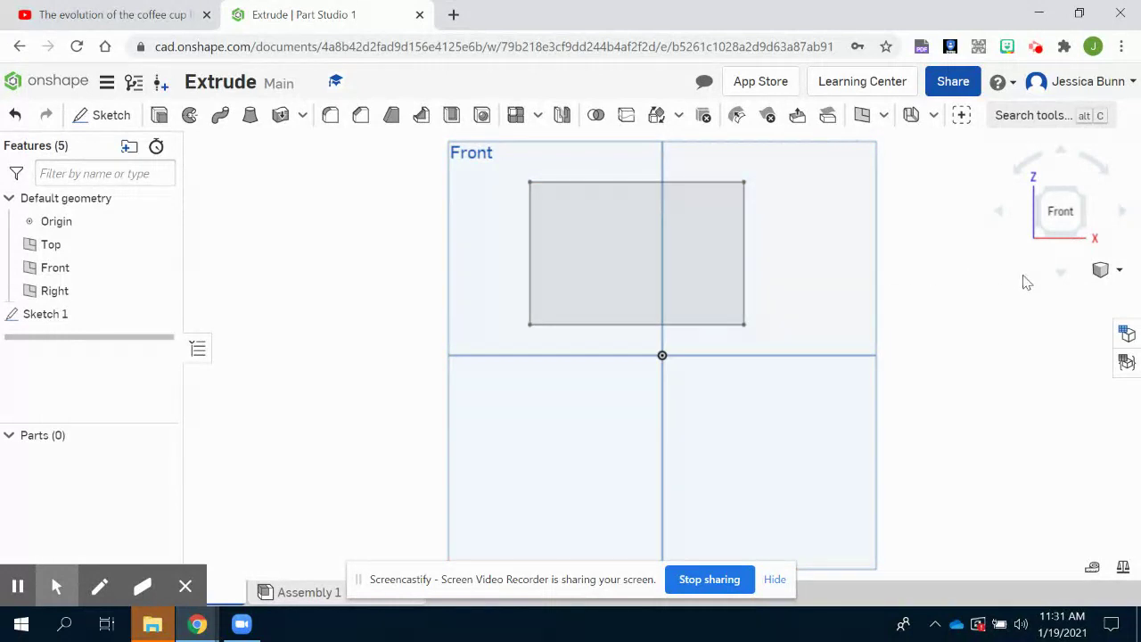
Step: Orbit and pan around the rectangle sketch, then return to an isometric view
right_click_drag(993, 308, 971, 335)
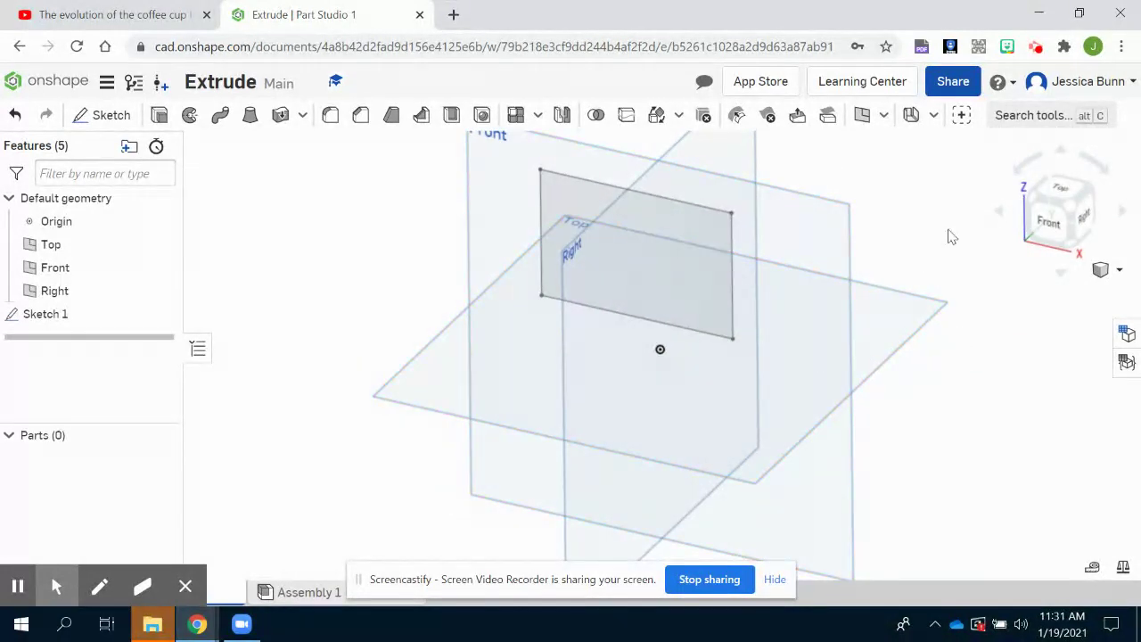
middle_click_drag(948, 238, 904, 290)
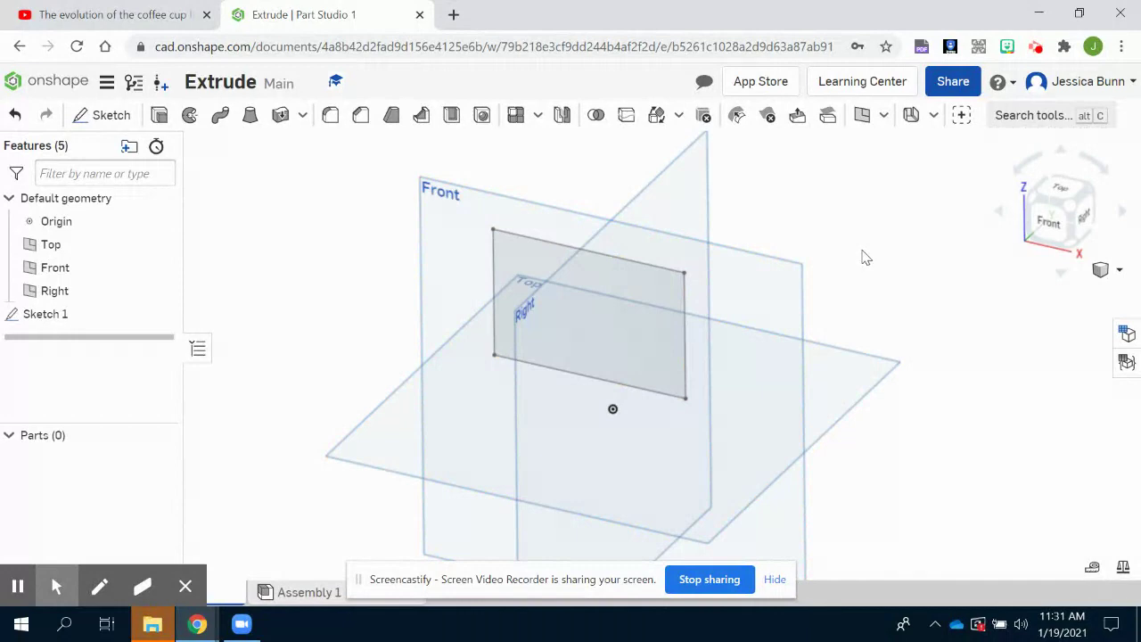
mouse_move(865, 258)
right_mouse_down()
mouse_move(820, 273)
mouse_move(865, 288)
mouse_move(899, 189)
mouse_move(851, 233)
right_mouse_up()
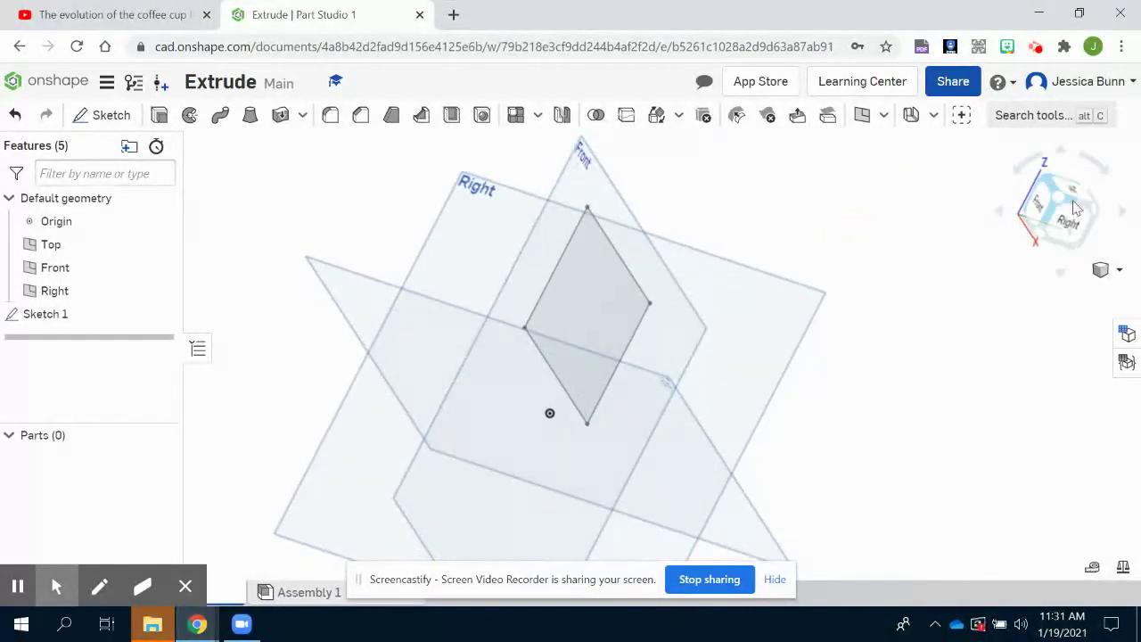
left_click(1075, 206)
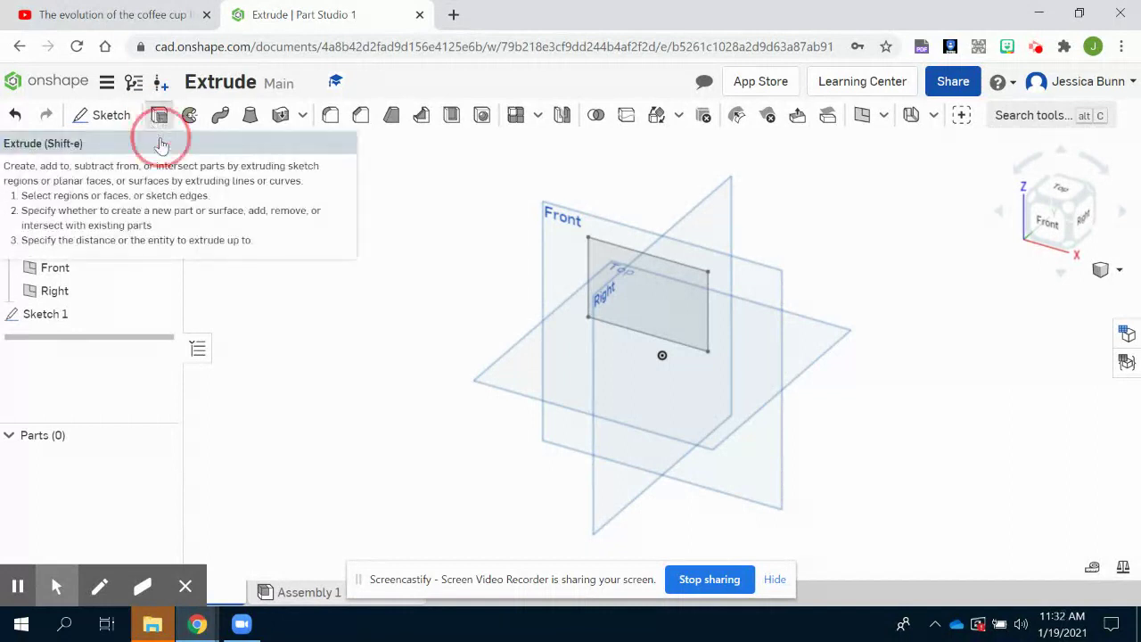
Step: Extrude the rectangle region 1.35 in deep to create Part 1
left_click(159, 117)
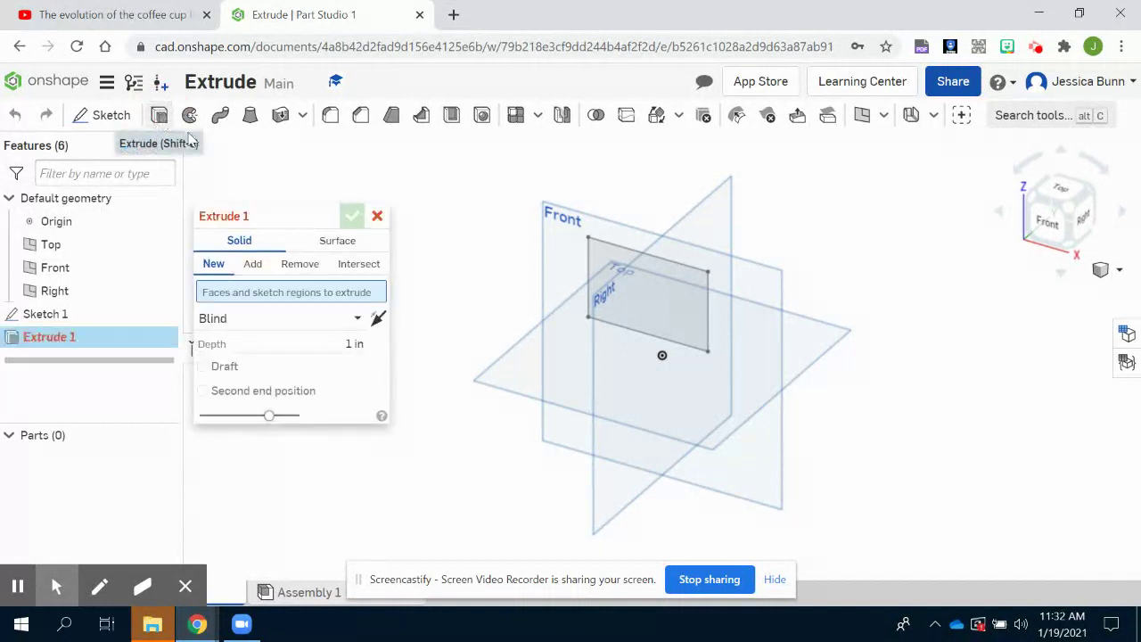
left_click(615, 259)
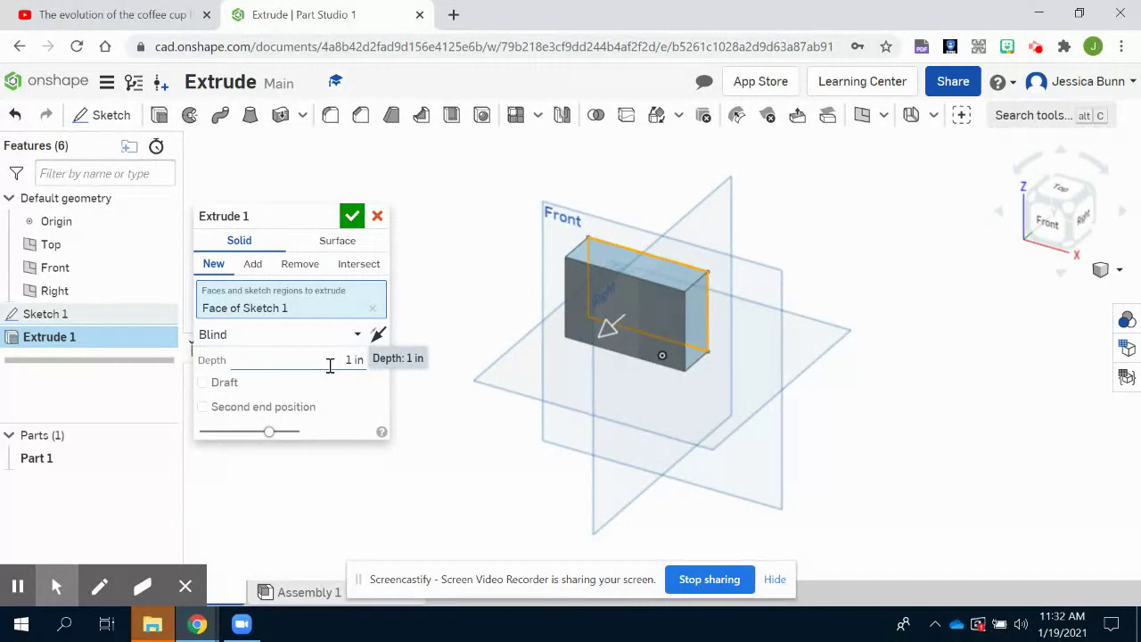
left_click_drag(330, 366, 366, 366)
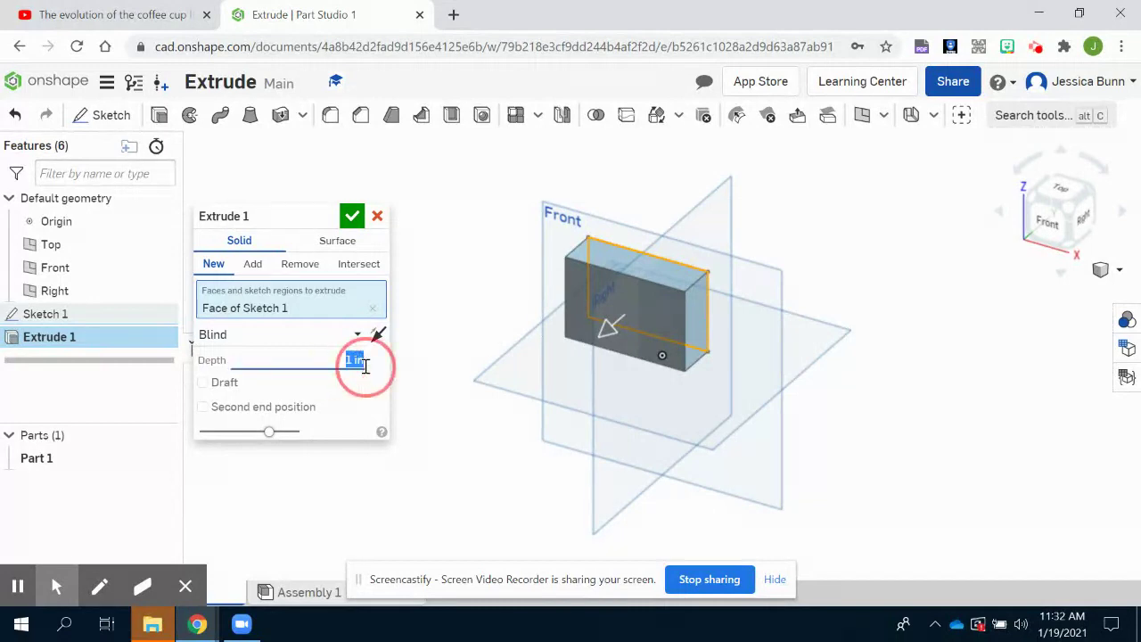
type("1.35")
left_click(352, 216)
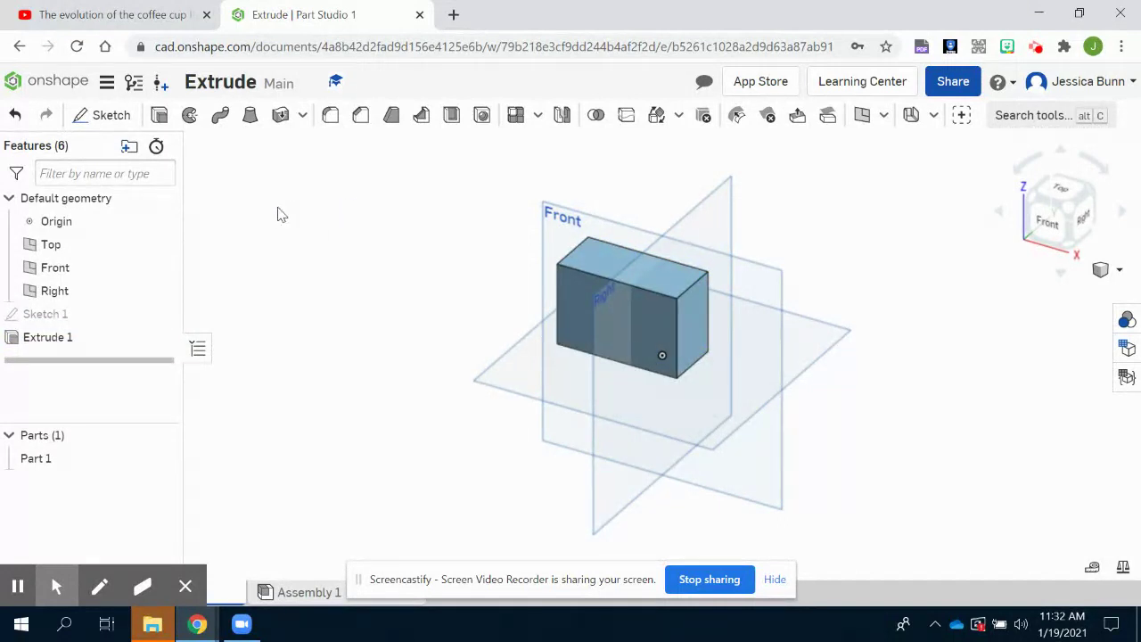
Step: Start Sketch 2 on the Front plane, viewed head-on and panned toward the block's right
left_click(89, 117)
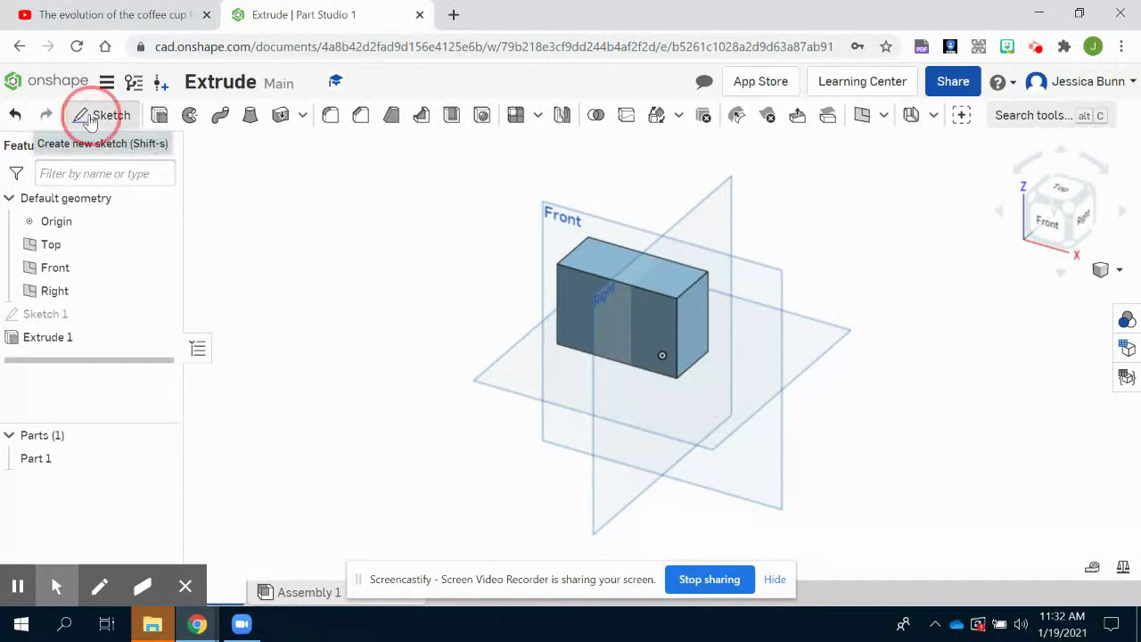
left_click(769, 283)
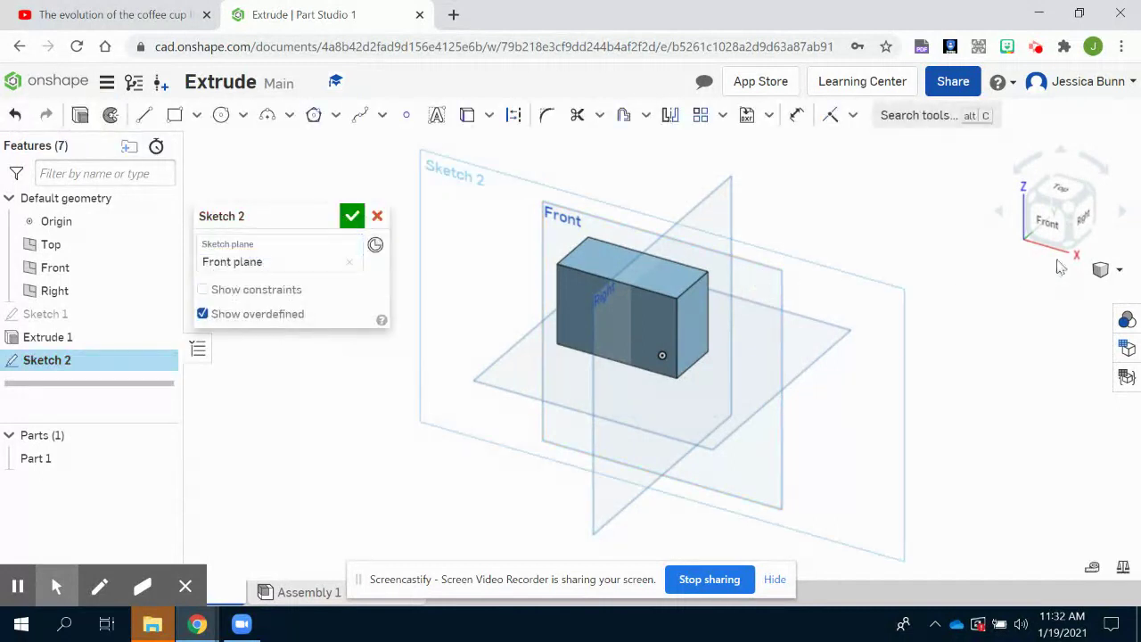
left_click(1050, 223)
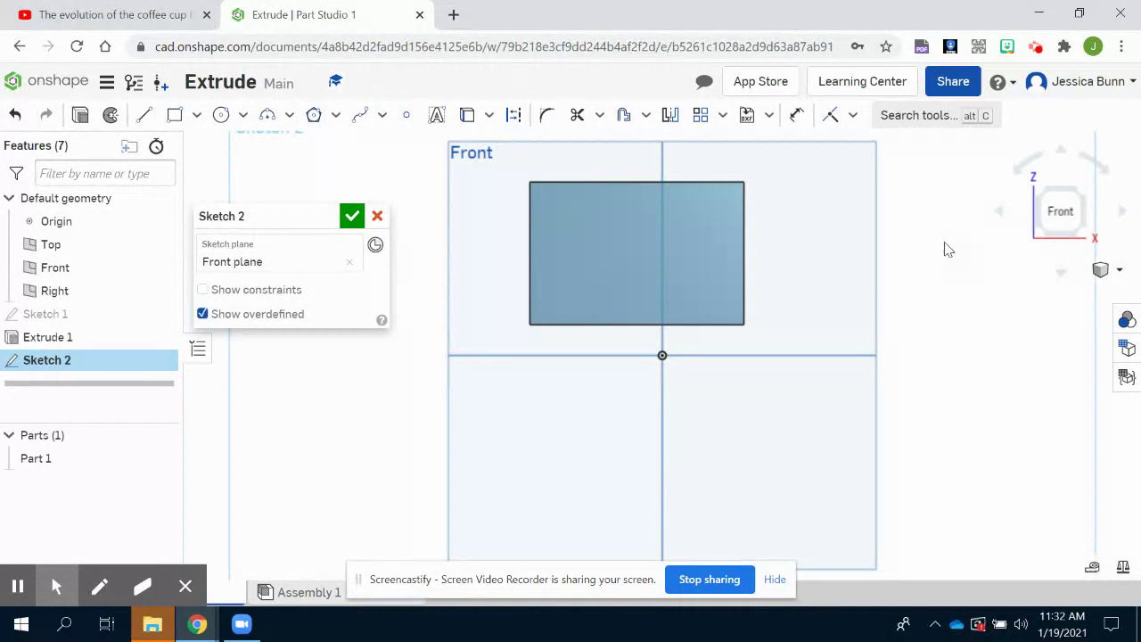
mouse_move(947, 250)
middle_mouse_down()
mouse_move(879, 287)
mouse_move(716, 310)
mouse_move(649, 304)
mouse_move(666, 298)
middle_mouse_up()
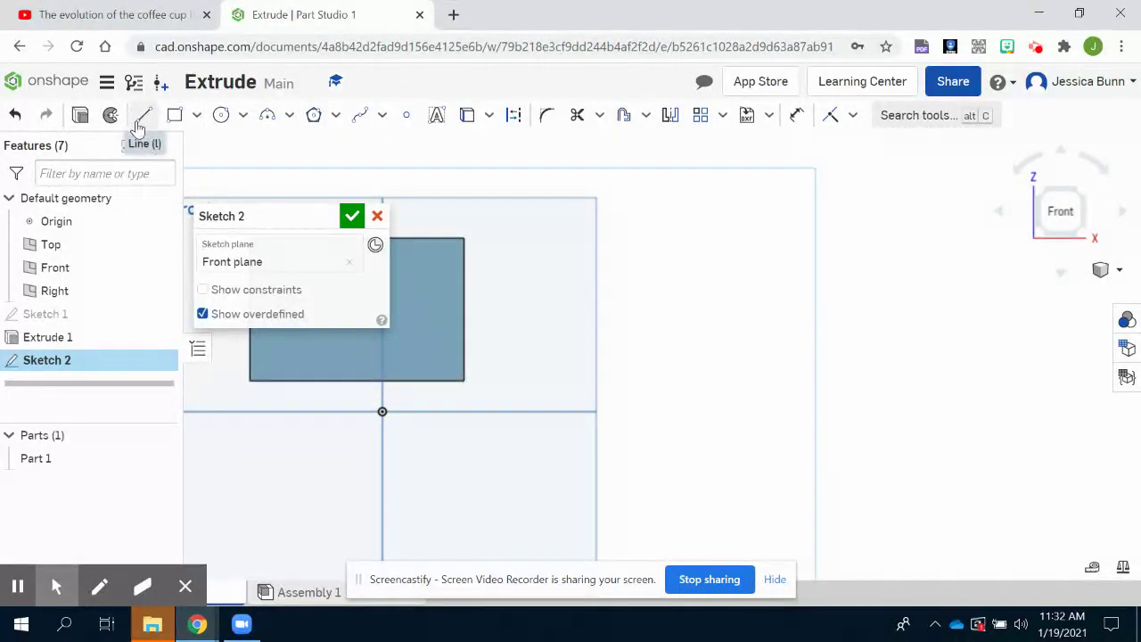
Step: Draw a closed right triangle of three lines beside the block, level with its top
left_click(196, 115)
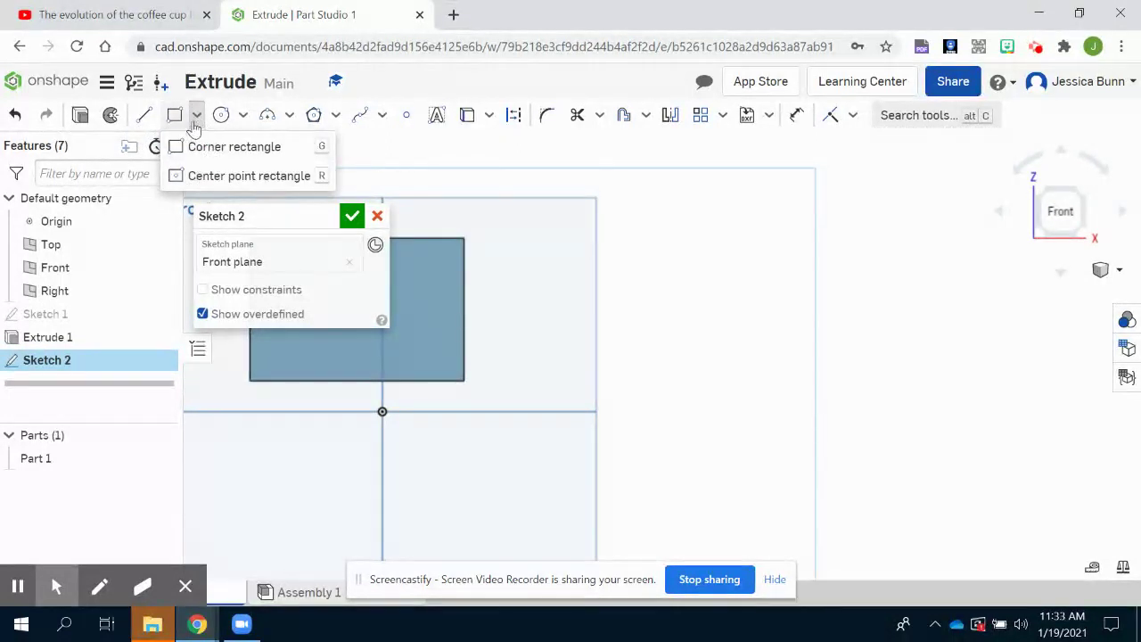
left_click(140, 117)
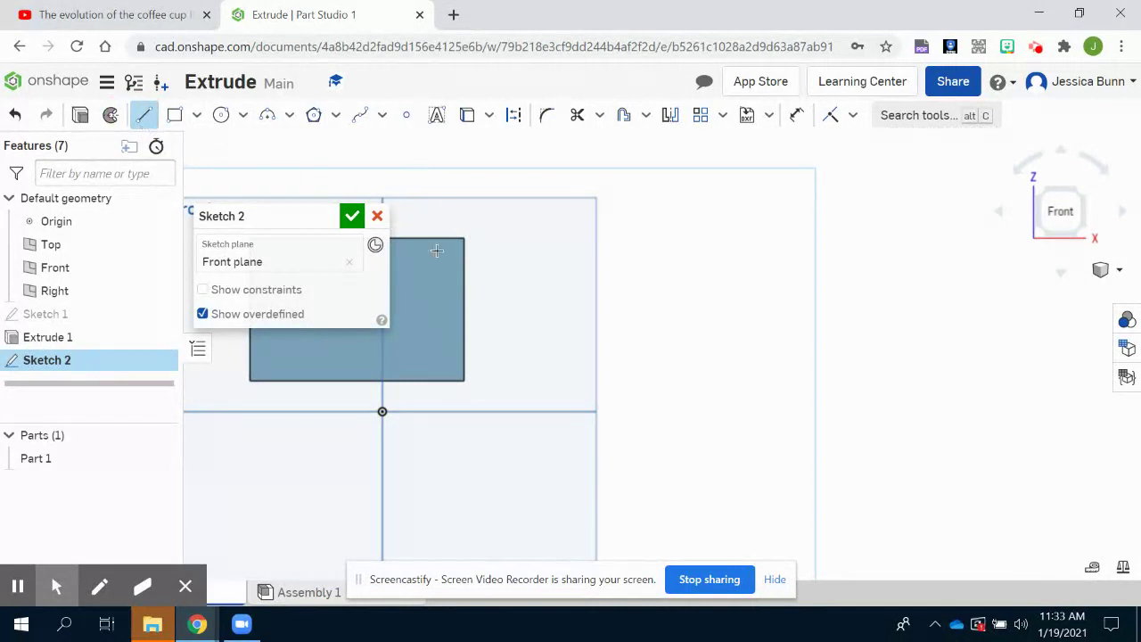
left_click(623, 236)
left_click(623, 376)
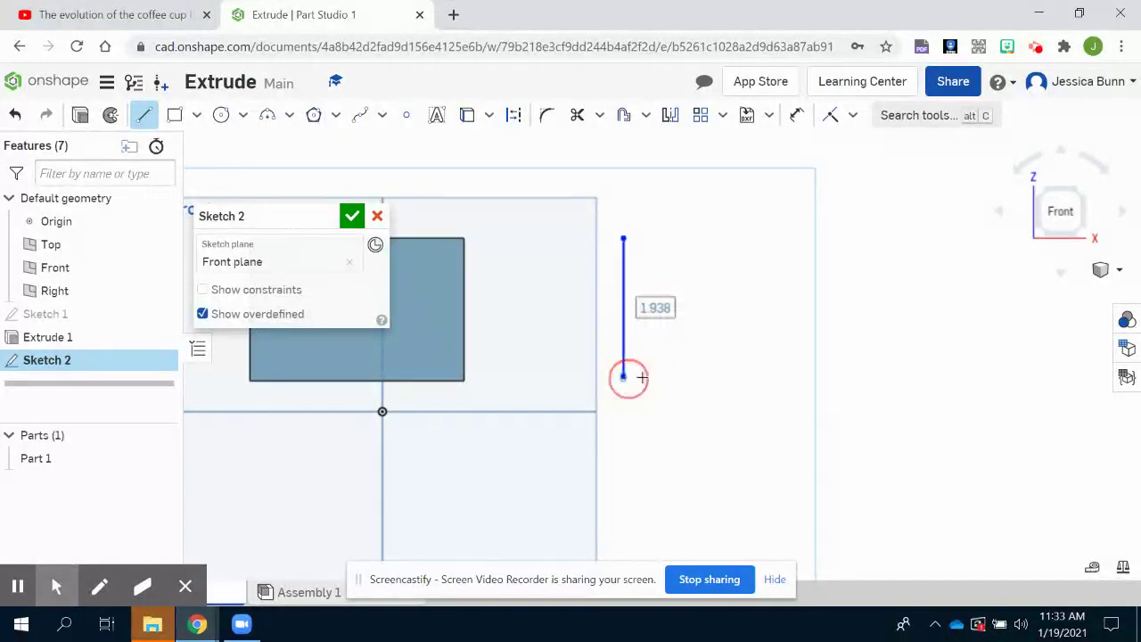
left_click(786, 377)
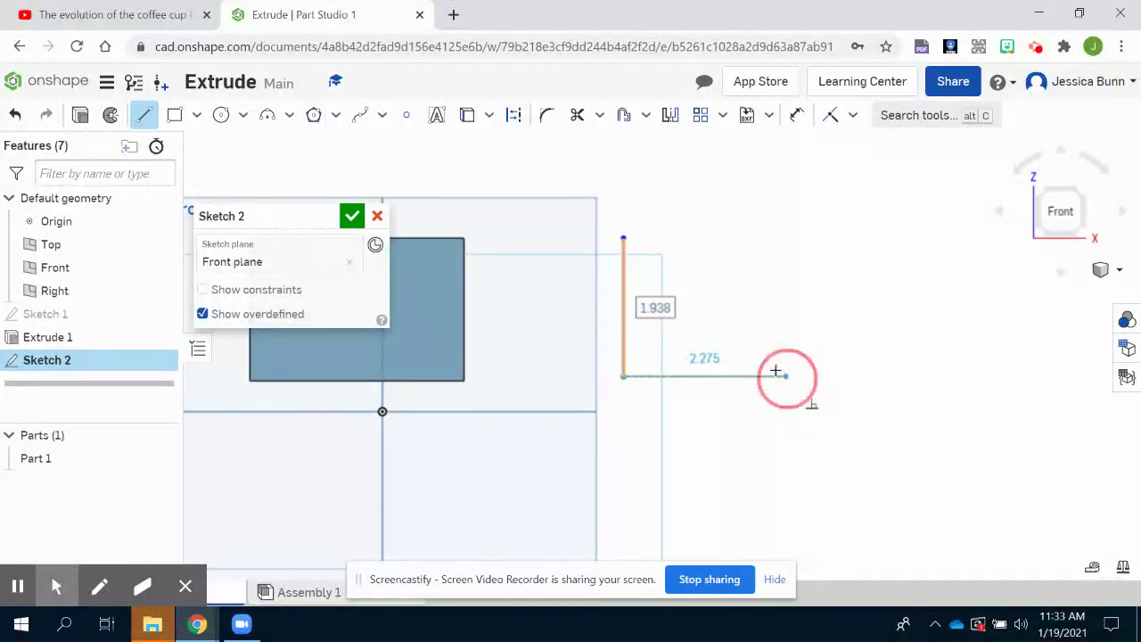
left_click(624, 238)
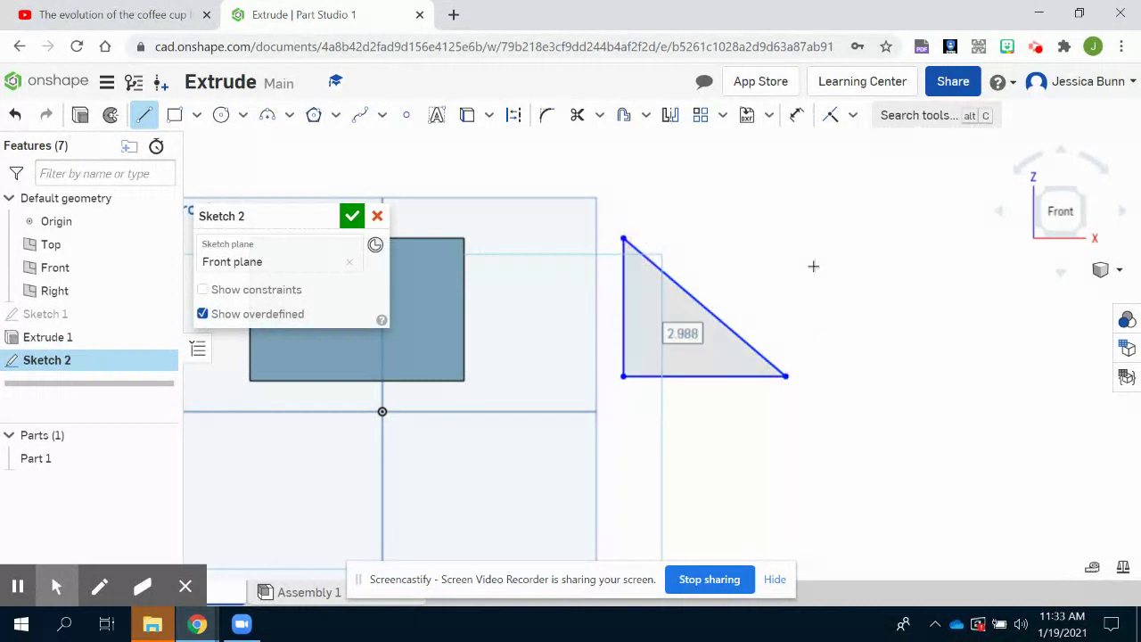
left_click(796, 115)
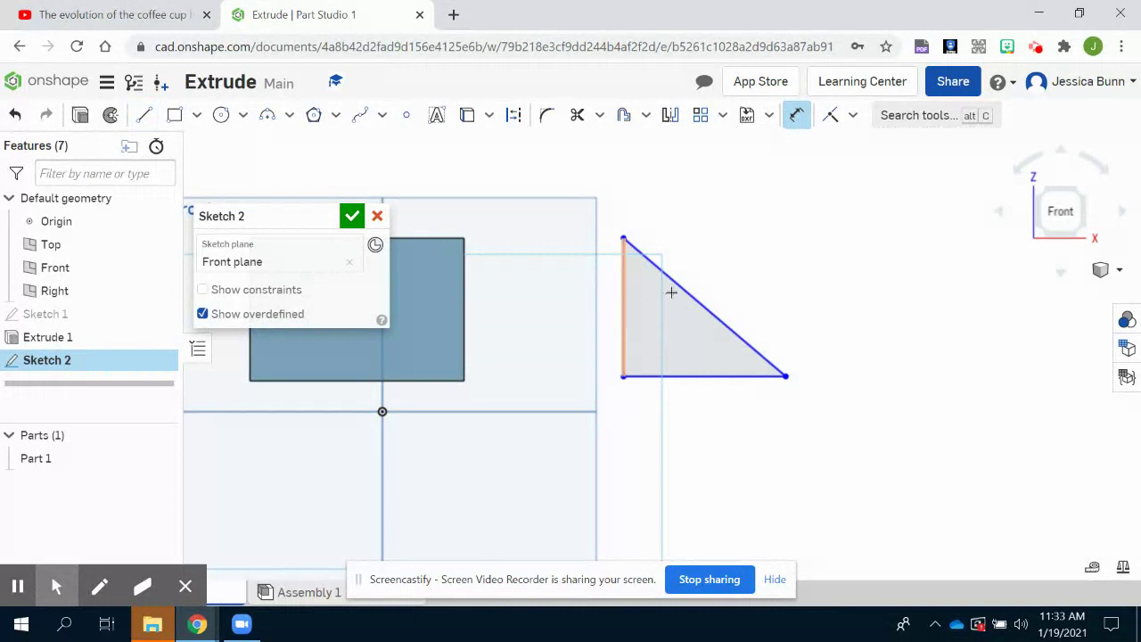
Step: Dimension the triangle's vertical edge to 1 and bottom edge to 1.2, then finish Sketch 2
left_click(624, 315)
left_click(593, 310)
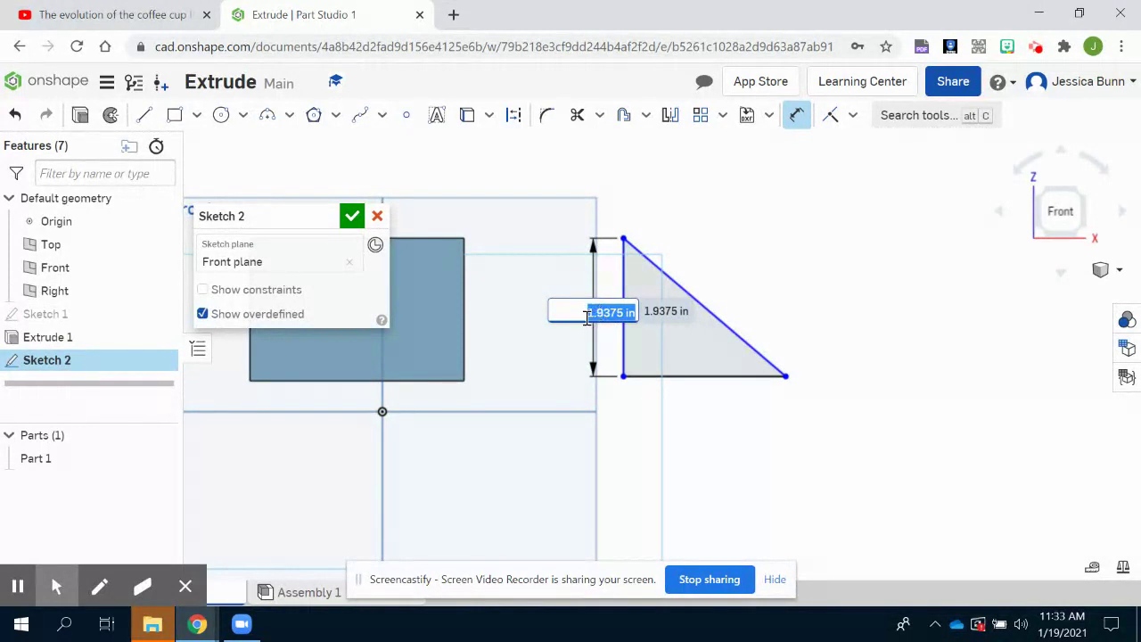
type("1")
key("Return")
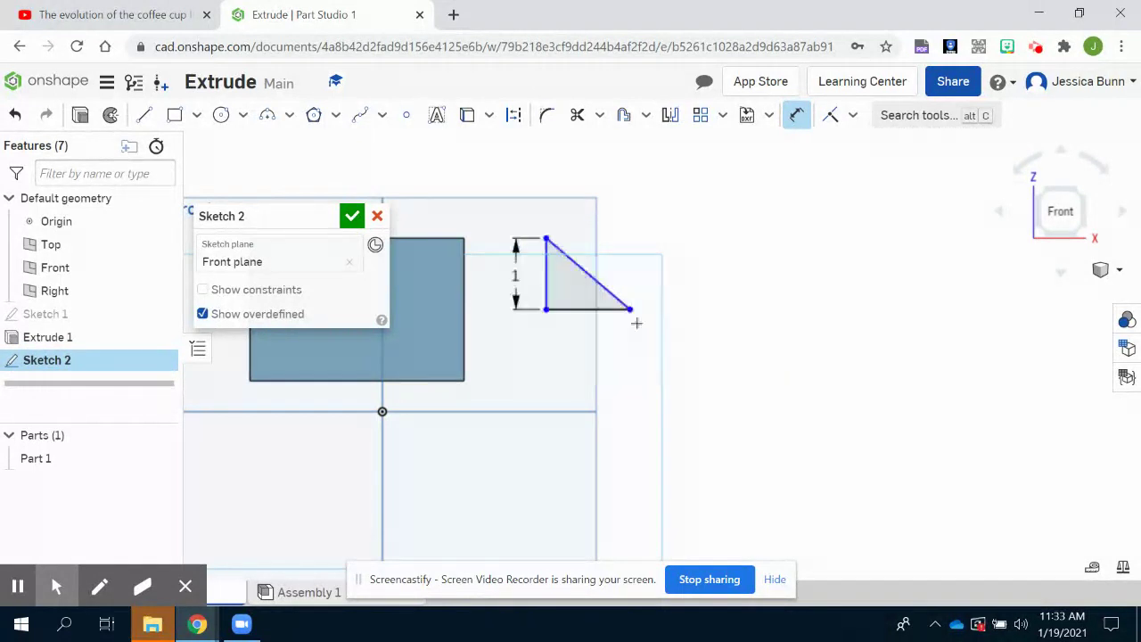
left_click(588, 310)
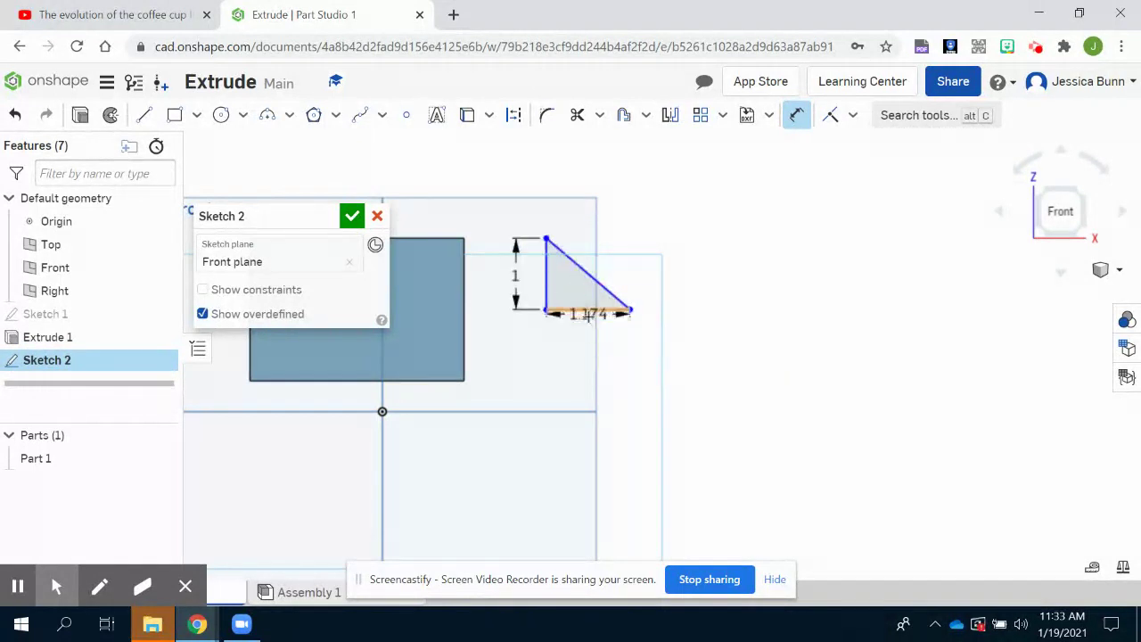
left_click(584, 337)
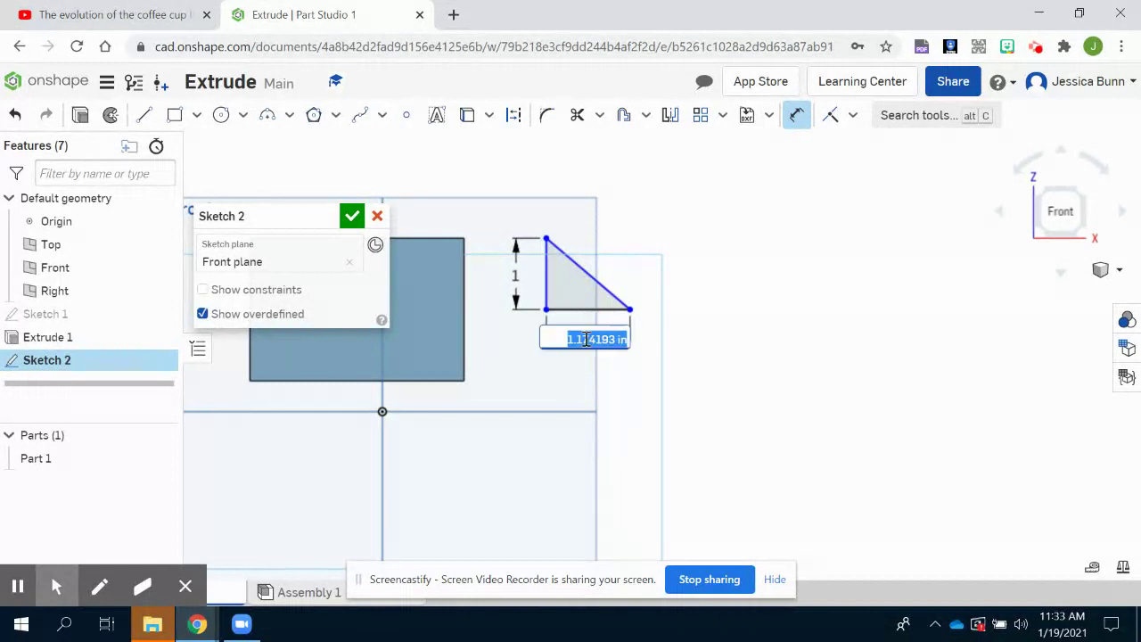
type("1")
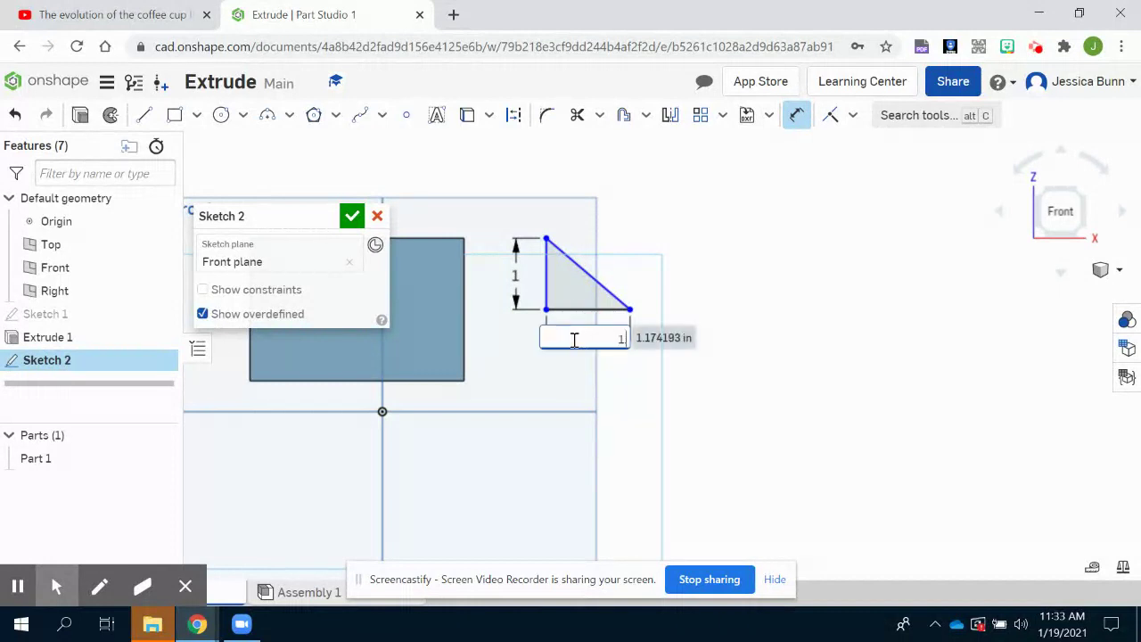
type(".2")
key("Return")
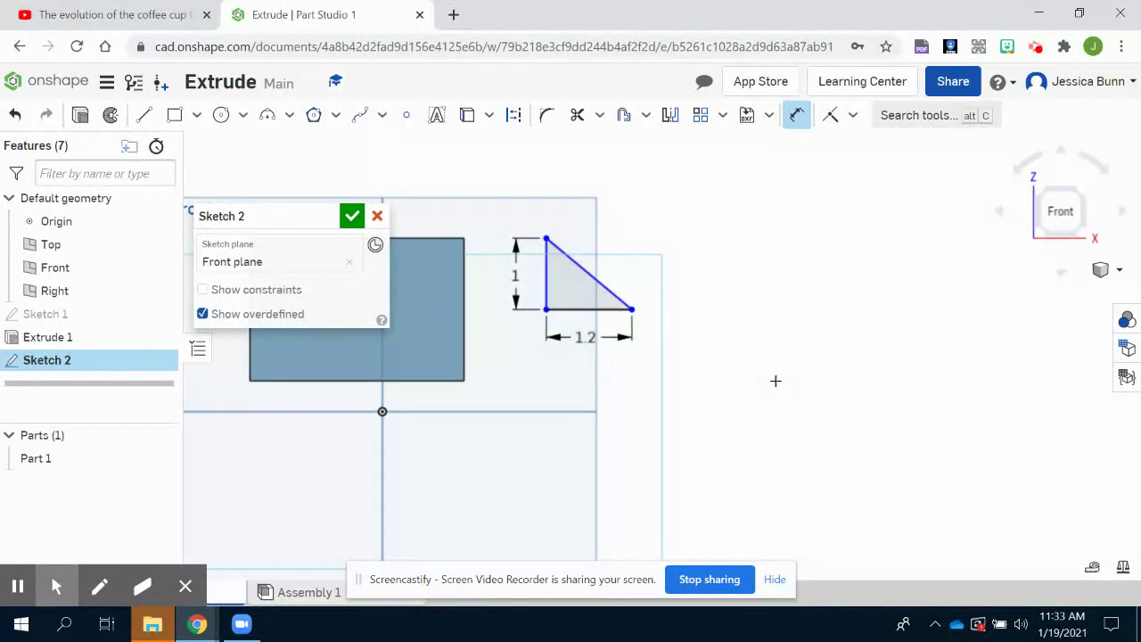
left_click(352, 217)
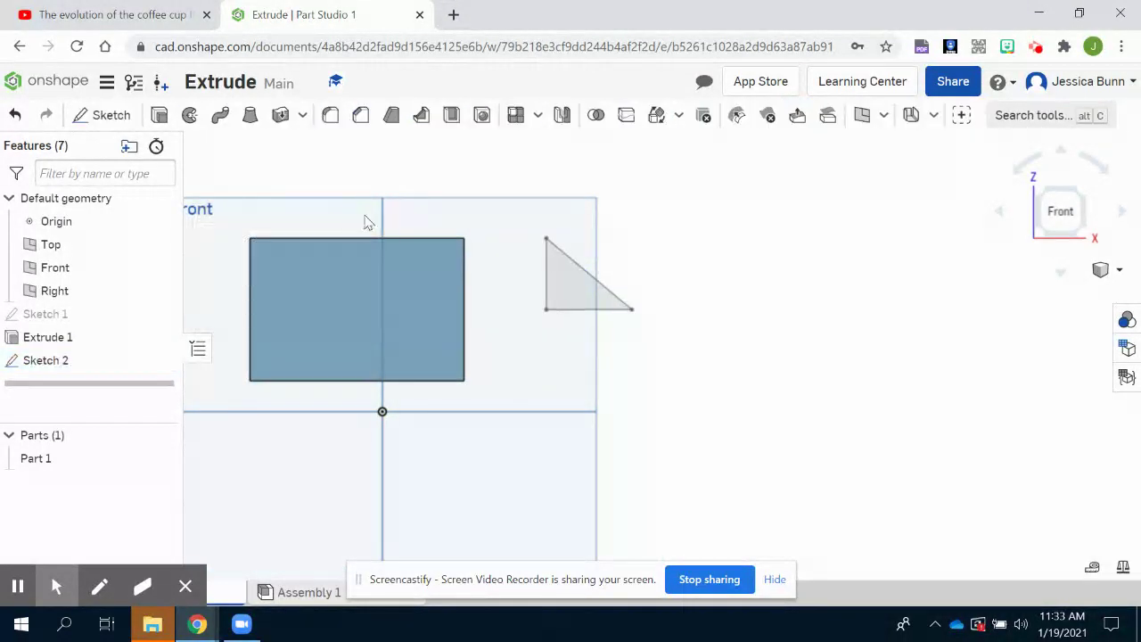
left_click(1080, 196)
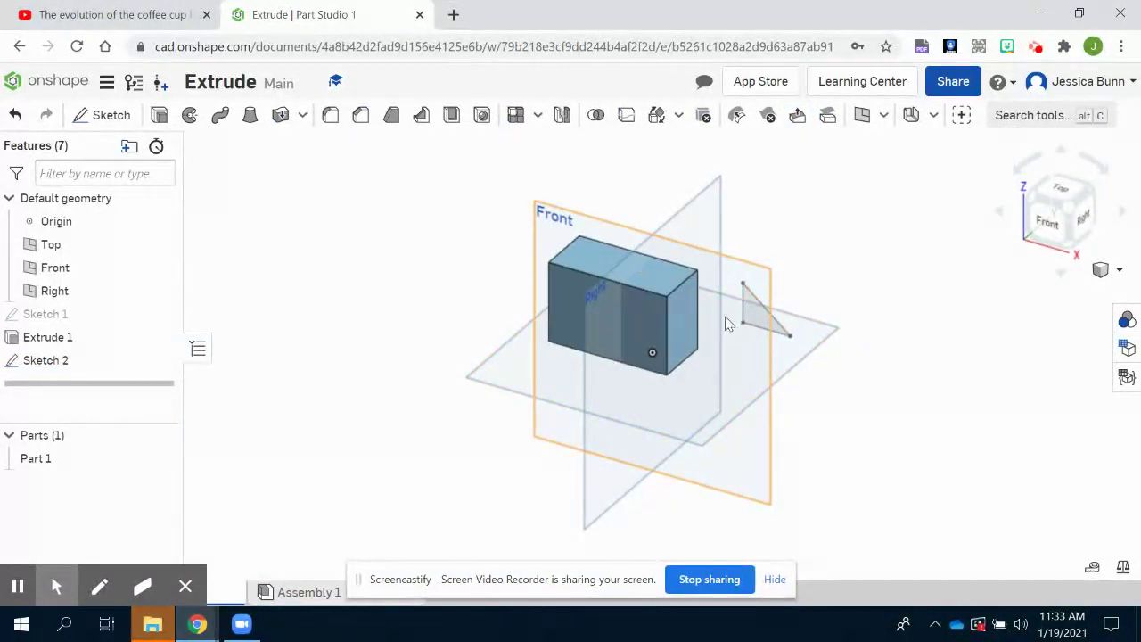
Step: Extrude the triangle 0.5 in in the opposite direction to form wedge Part 2
left_click(160, 115)
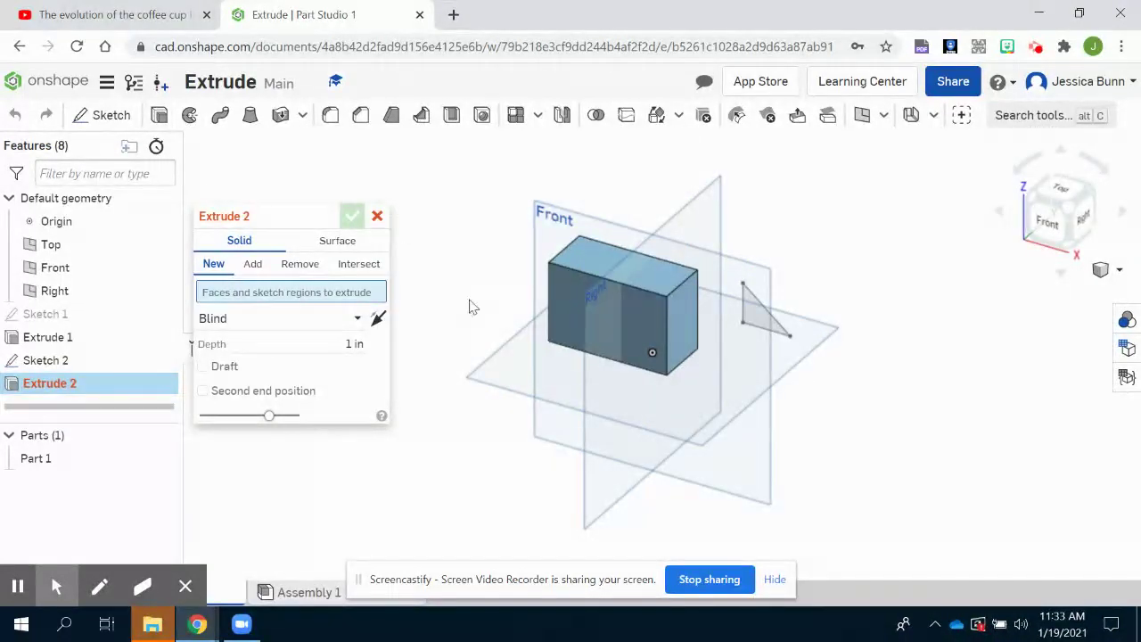
left_click(772, 326)
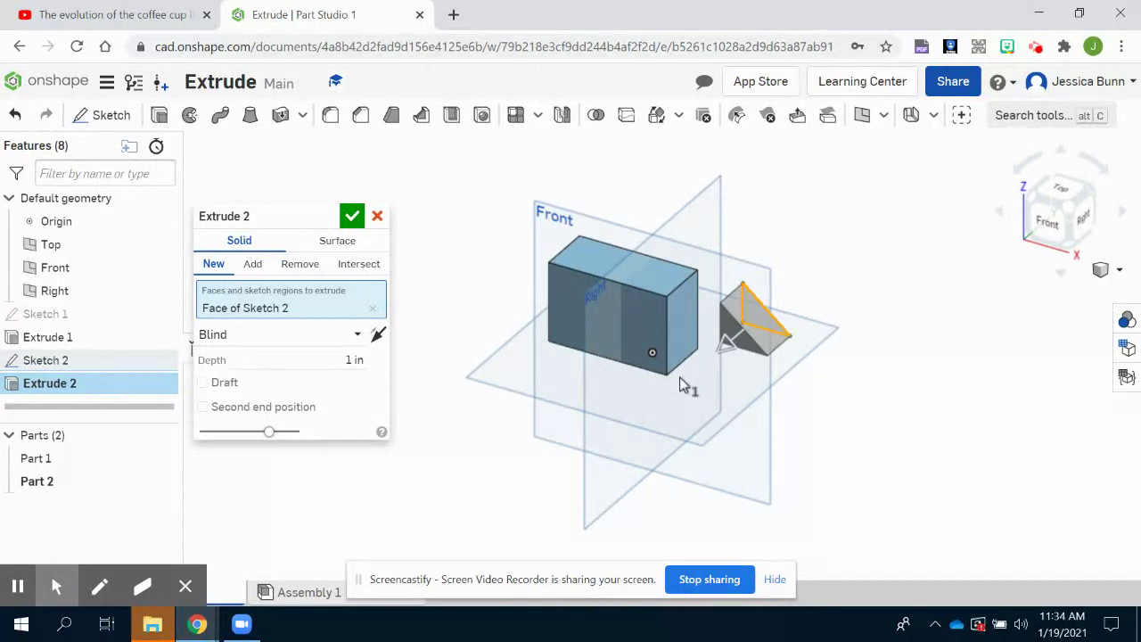
left_click(378, 336)
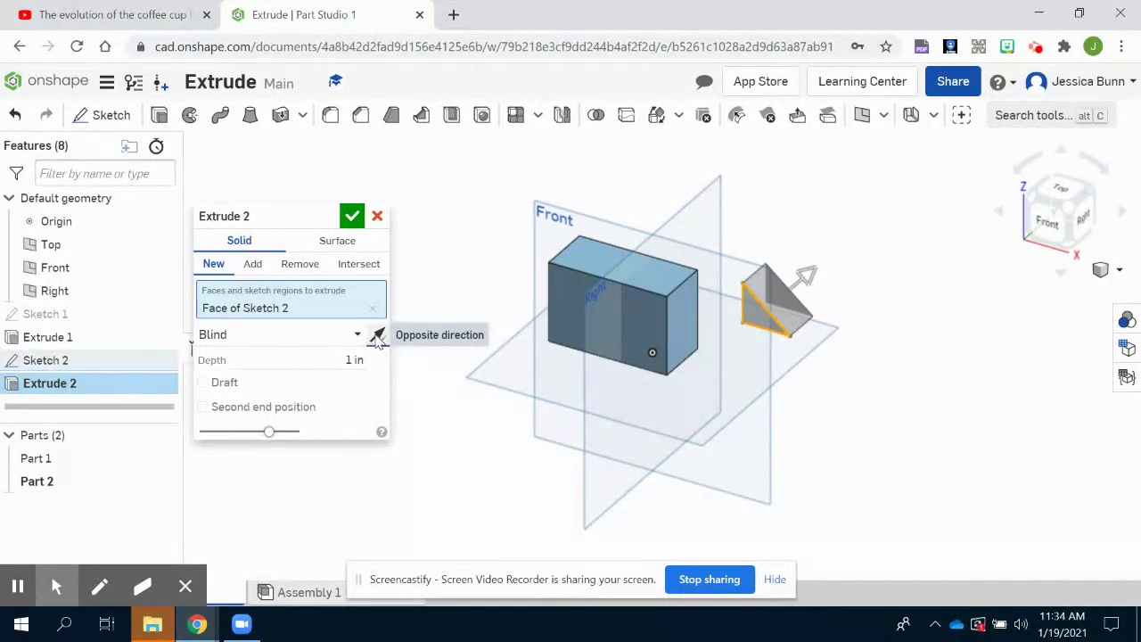
left_click(377, 364)
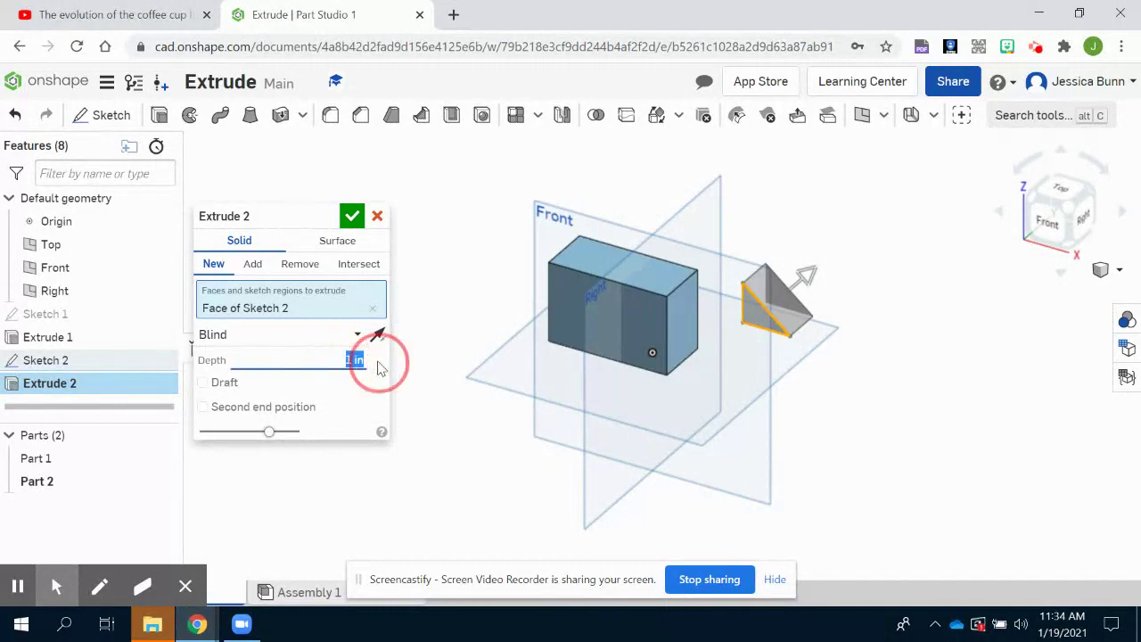
type(".5")
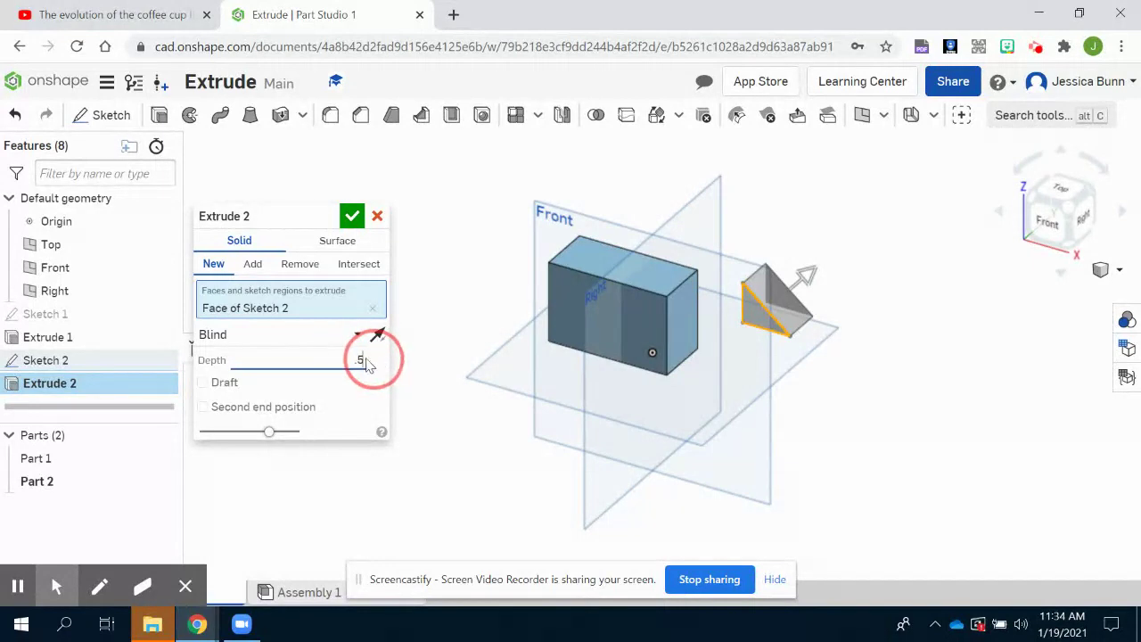
left_click(353, 218)
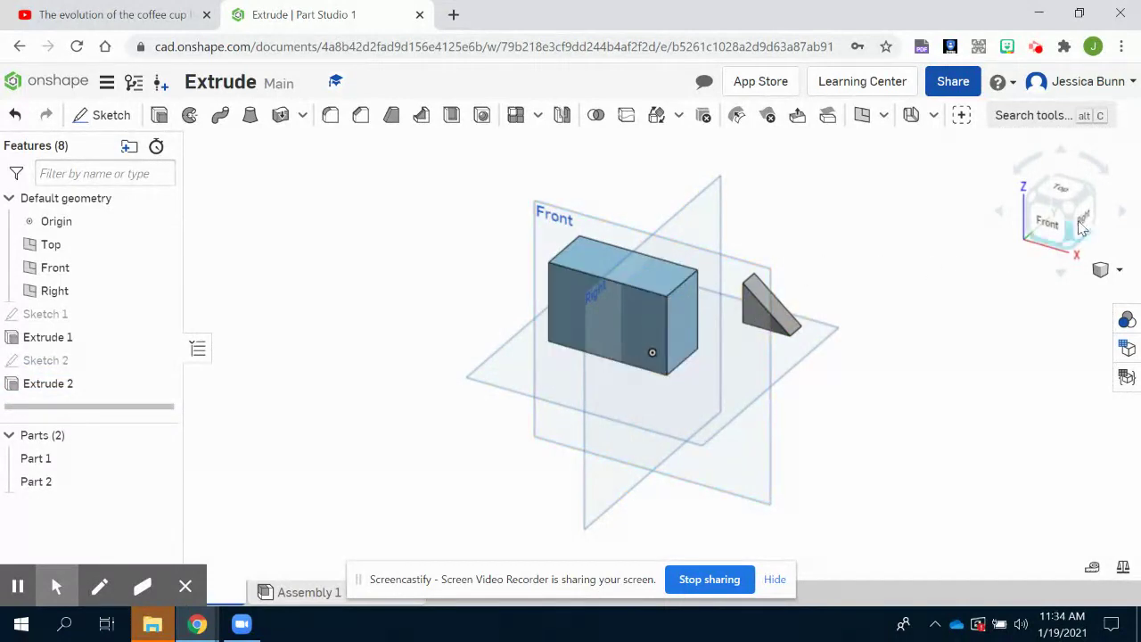
left_click(1082, 223)
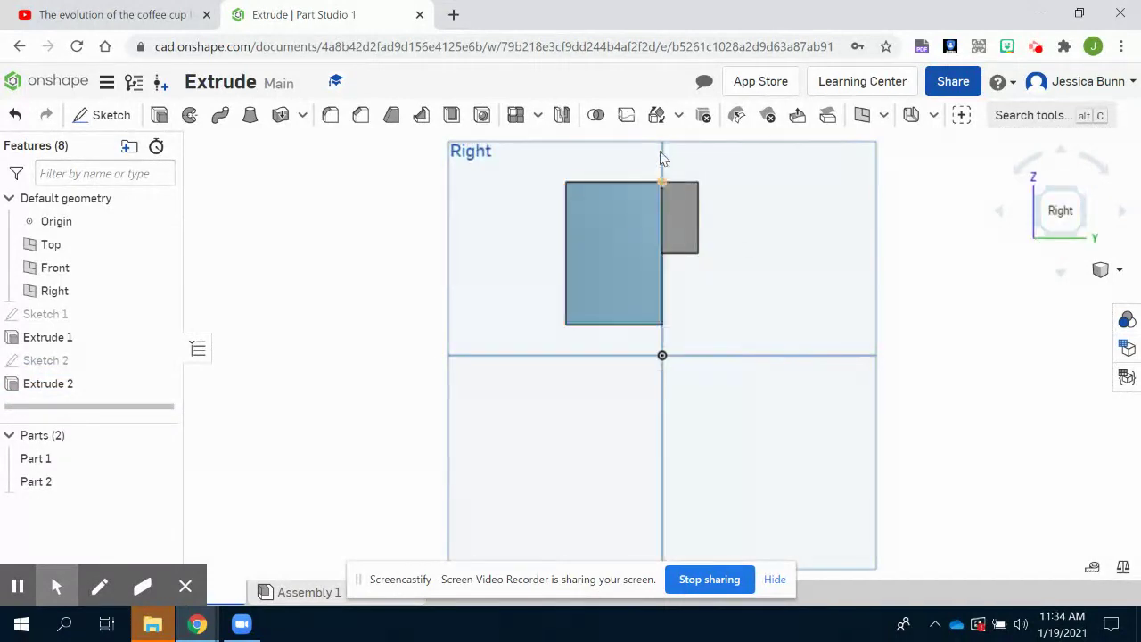
left_click(1043, 188)
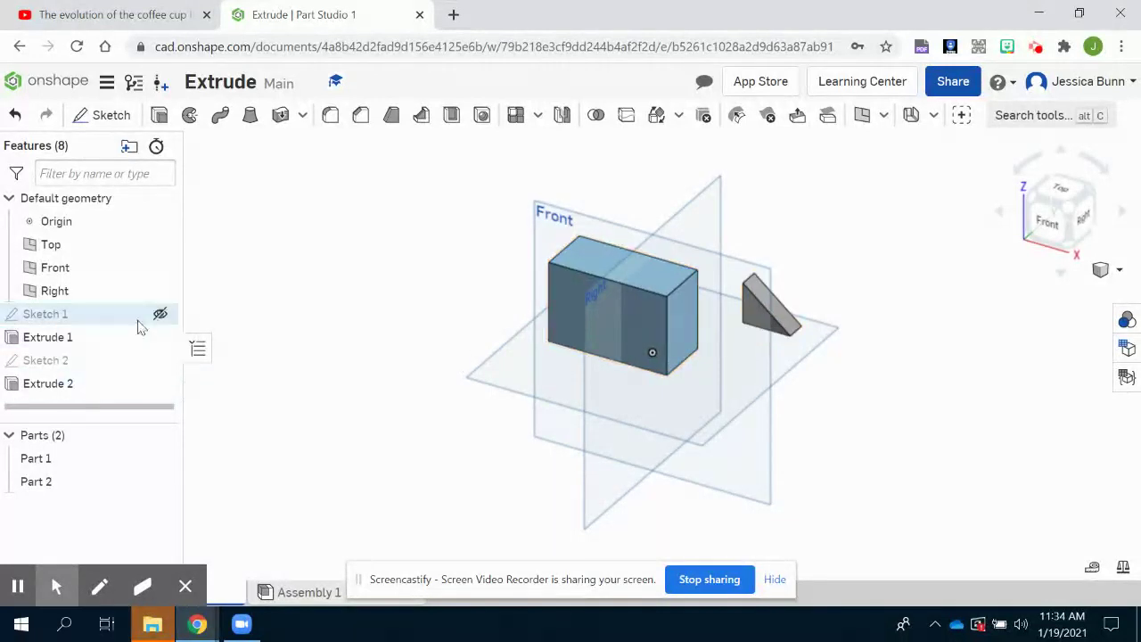
double_click(36, 337)
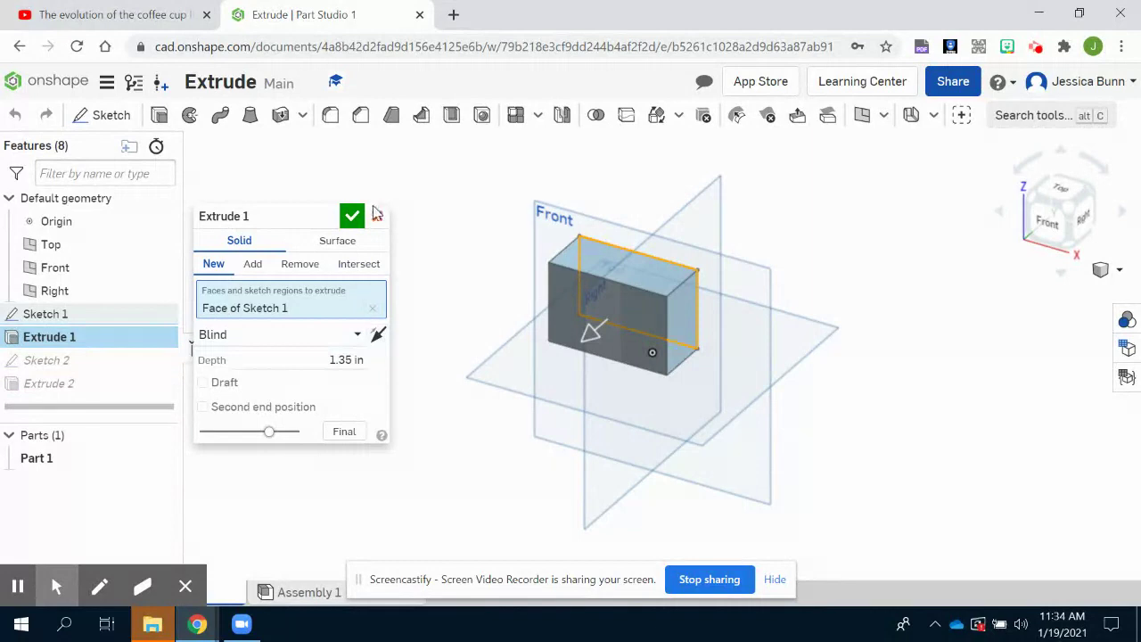
left_click(376, 214)
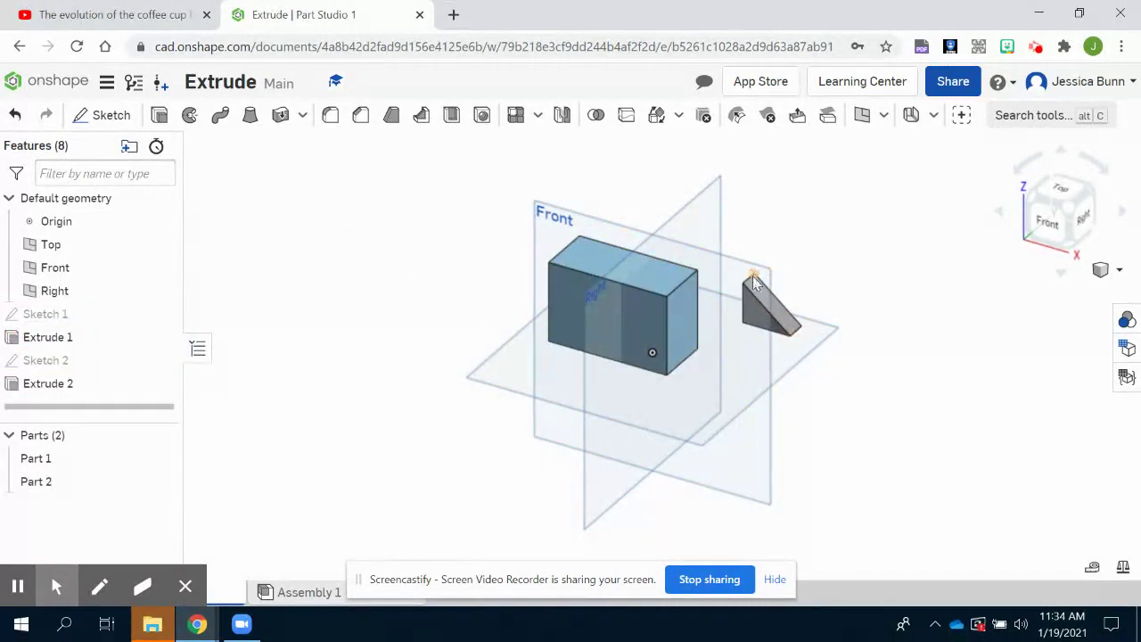
double_click(38, 385)
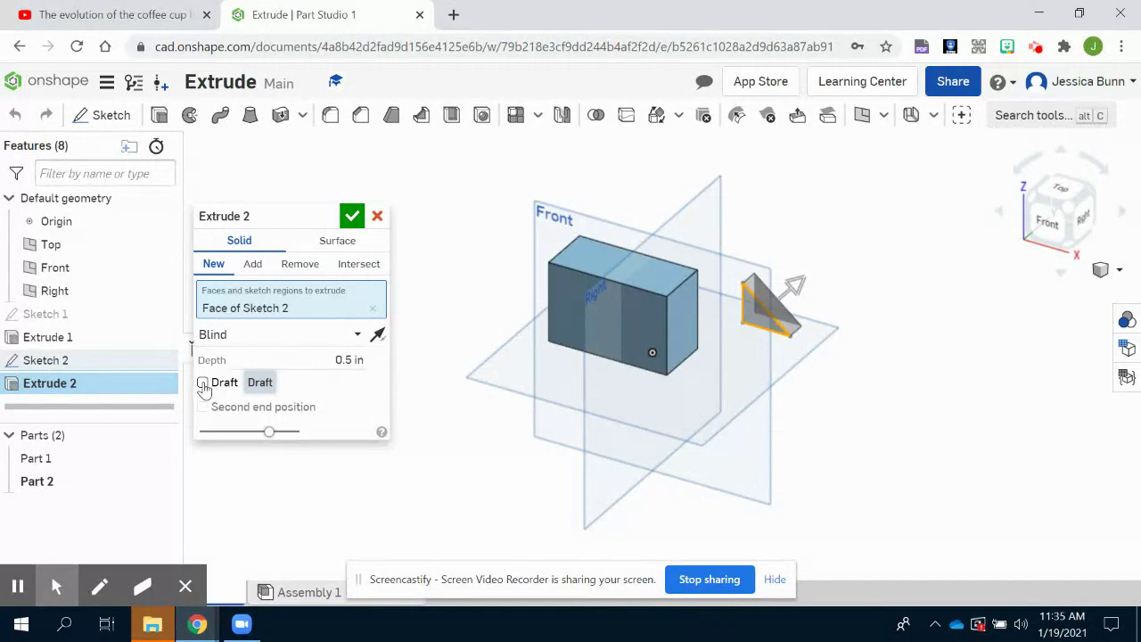
Step: Enable draft on Extrude 2 with a 10 deg angle, toggling the draft direction, and confirm
left_click(202, 383)
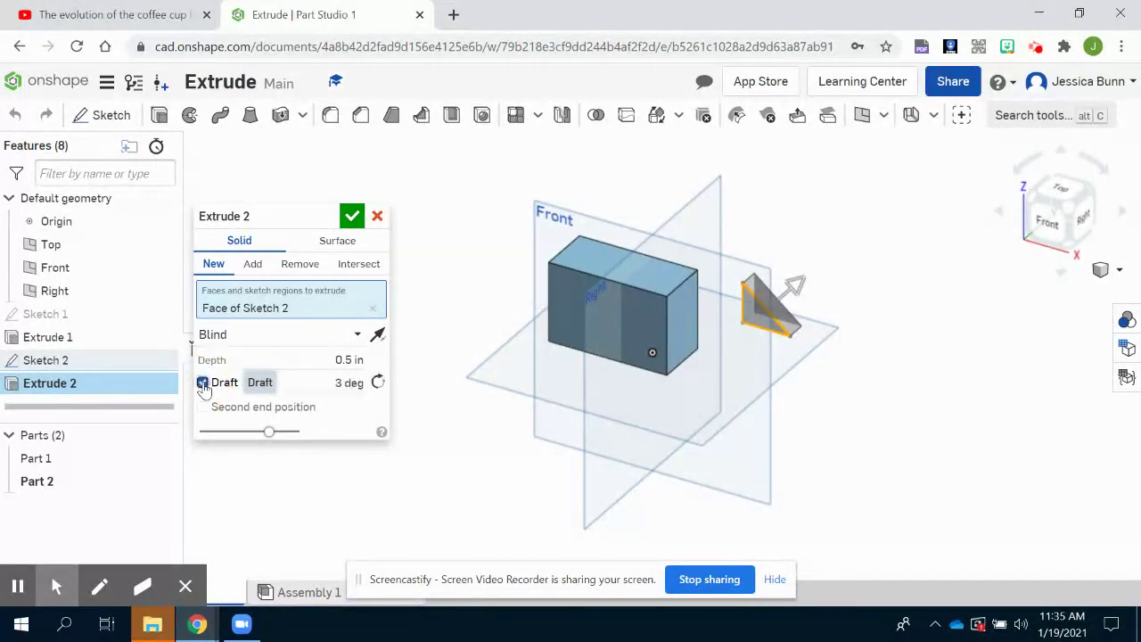
left_click(328, 384)
left_click_drag(328, 384, 354, 382)
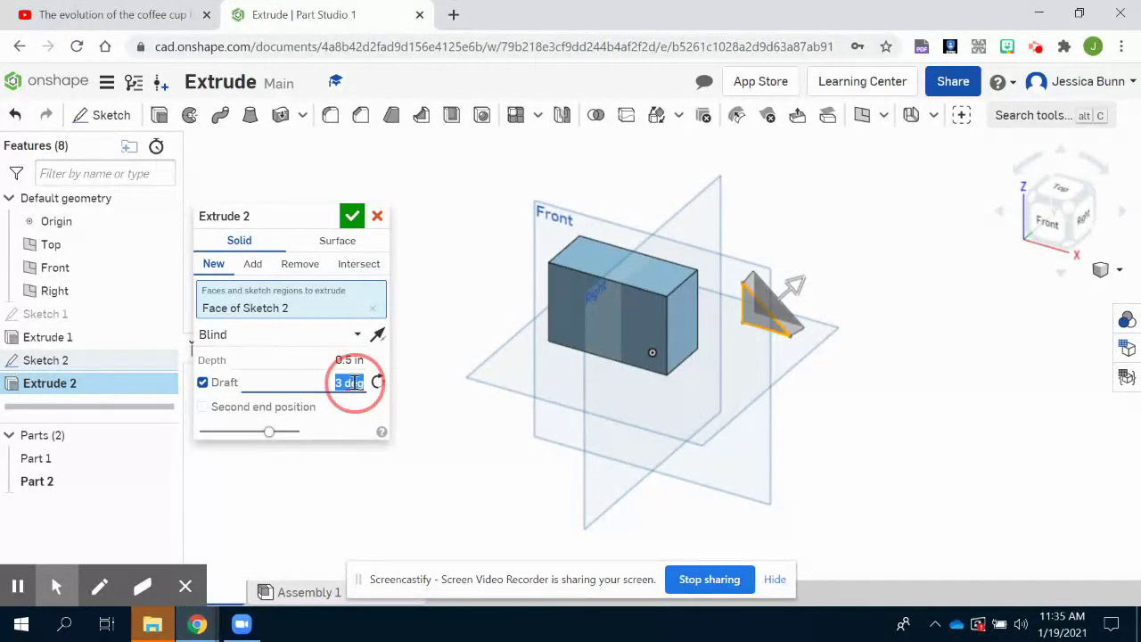
key("BackSpace")
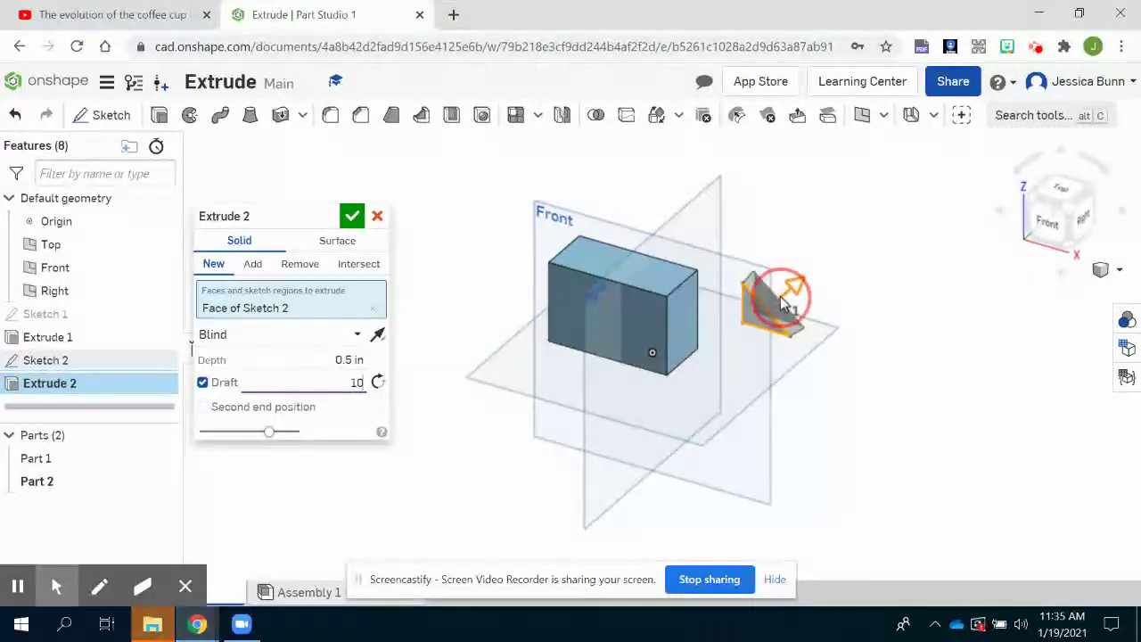
left_click(377, 383)
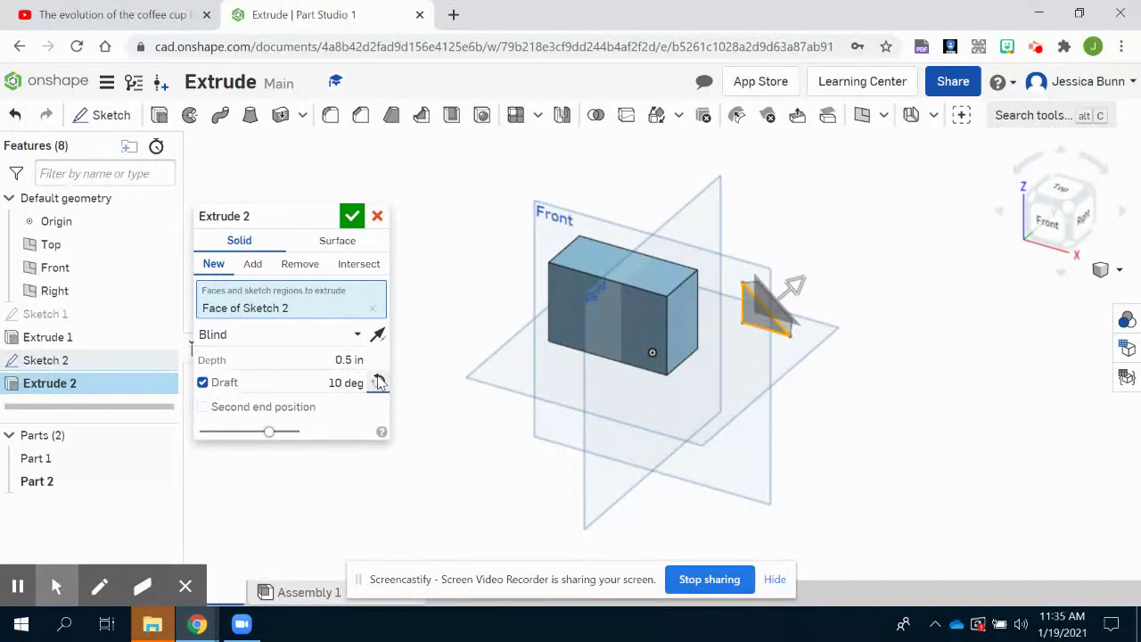
left_click(379, 383)
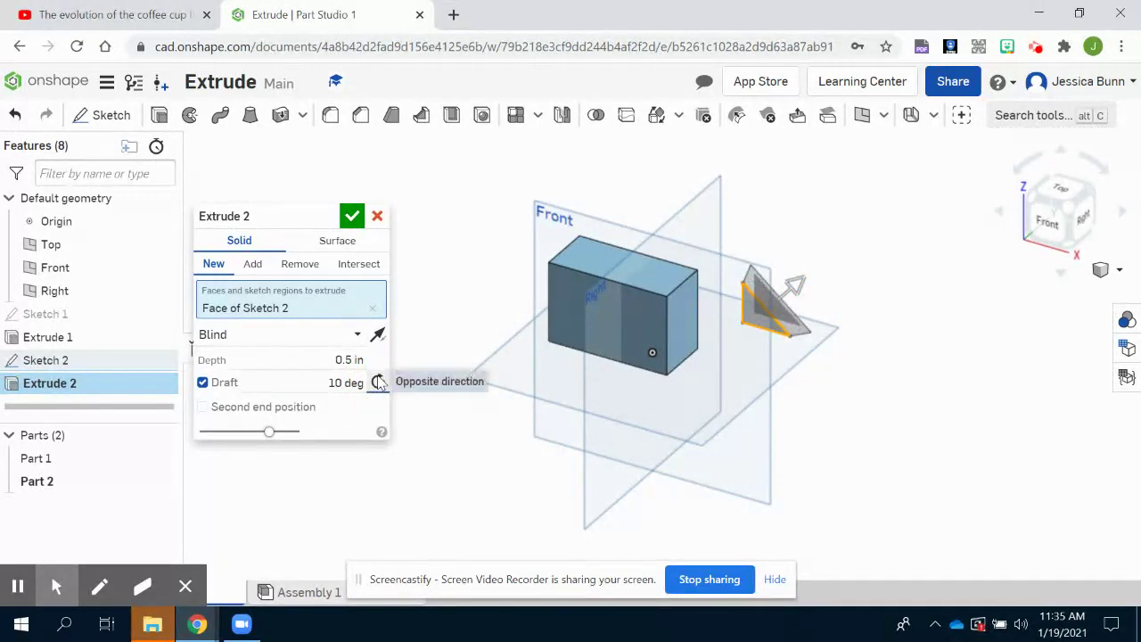
left_click(353, 219)
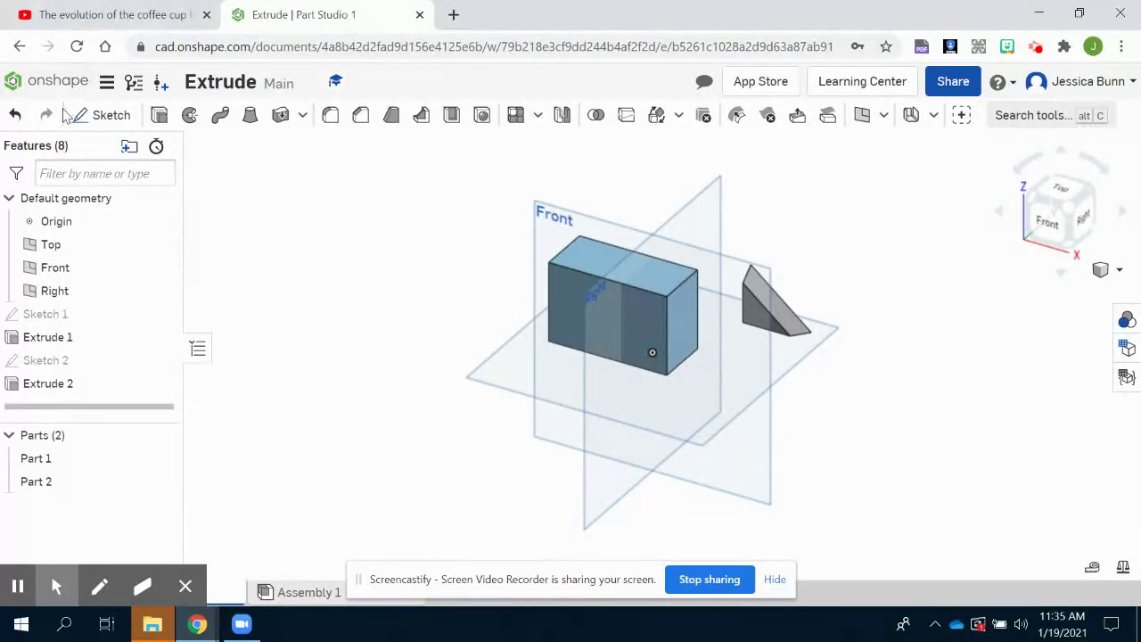
Step: Start Sketch 3 on the Front plane and view it head-on
left_click(102, 115)
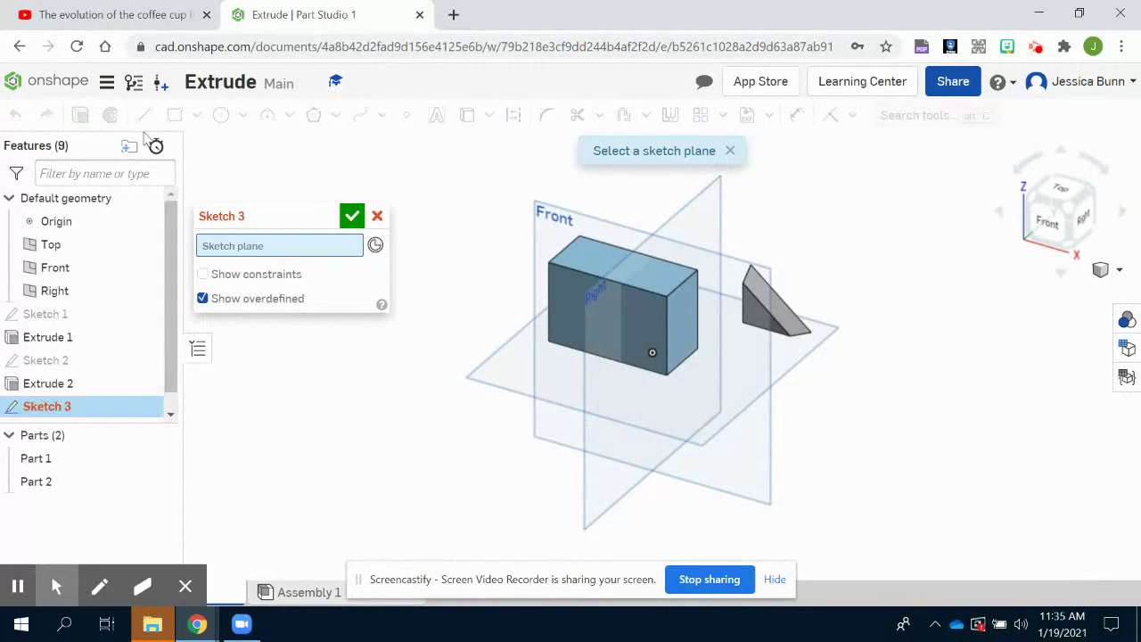
left_click(554, 214)
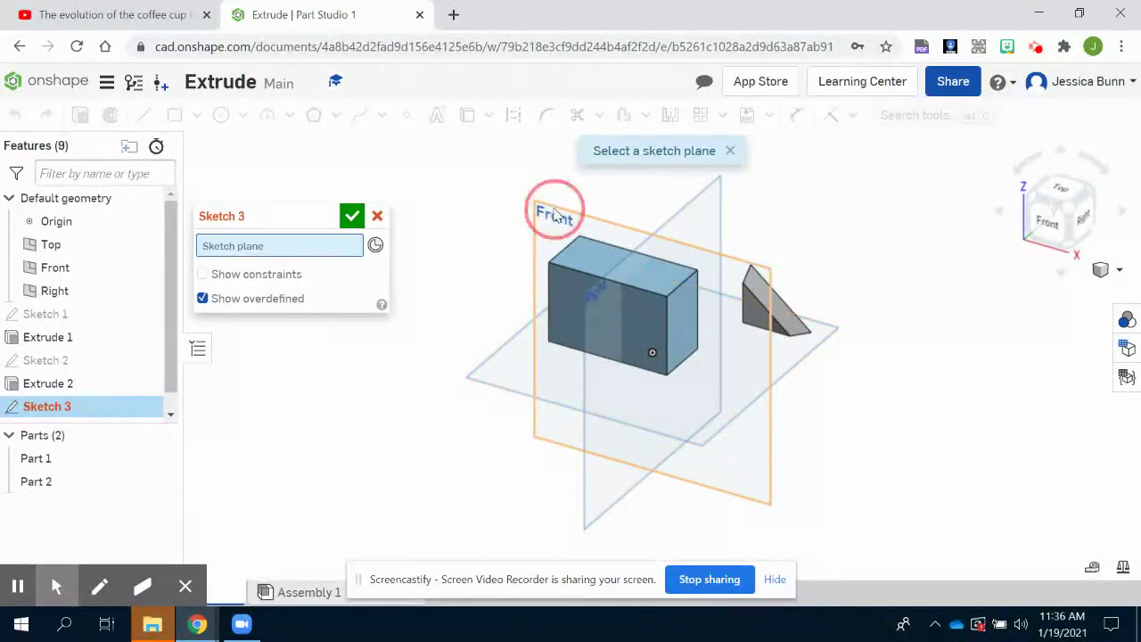
left_click(1038, 217)
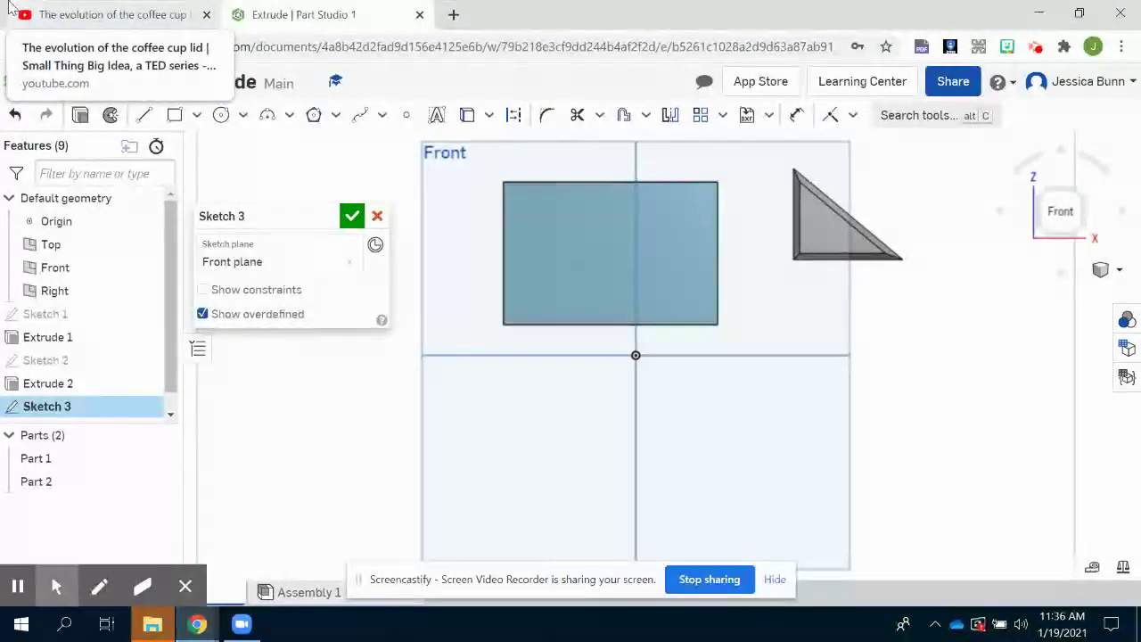
Step: Draw a 1.25 by 0.75 rectangle right of the origin and accept Sketch 3
left_click(175, 114)
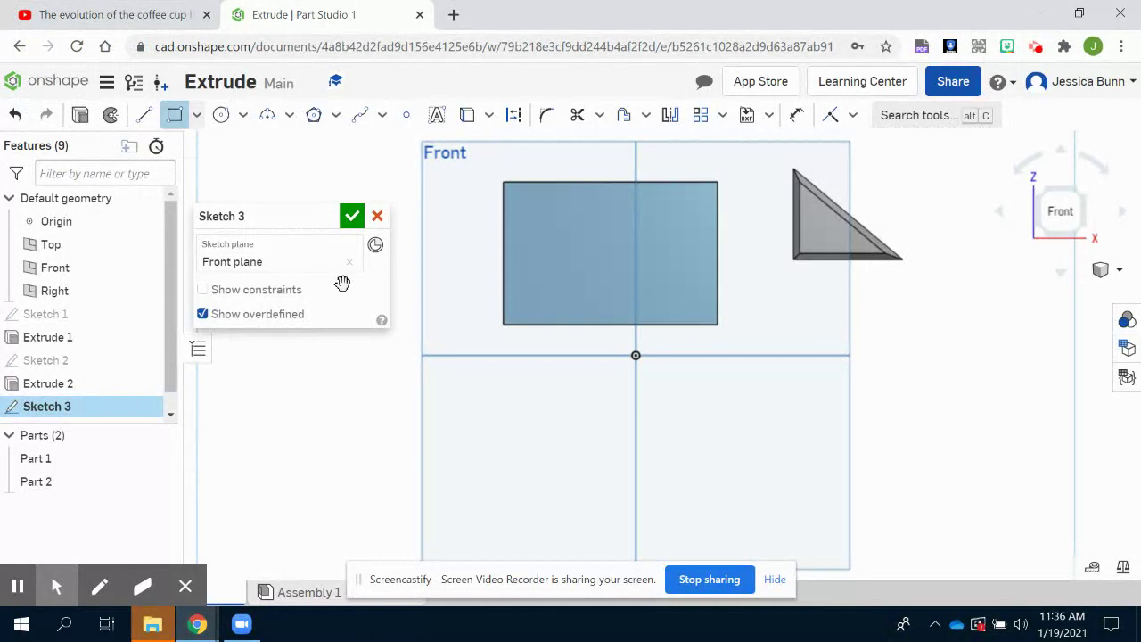
left_click(797, 346)
left_click(956, 431)
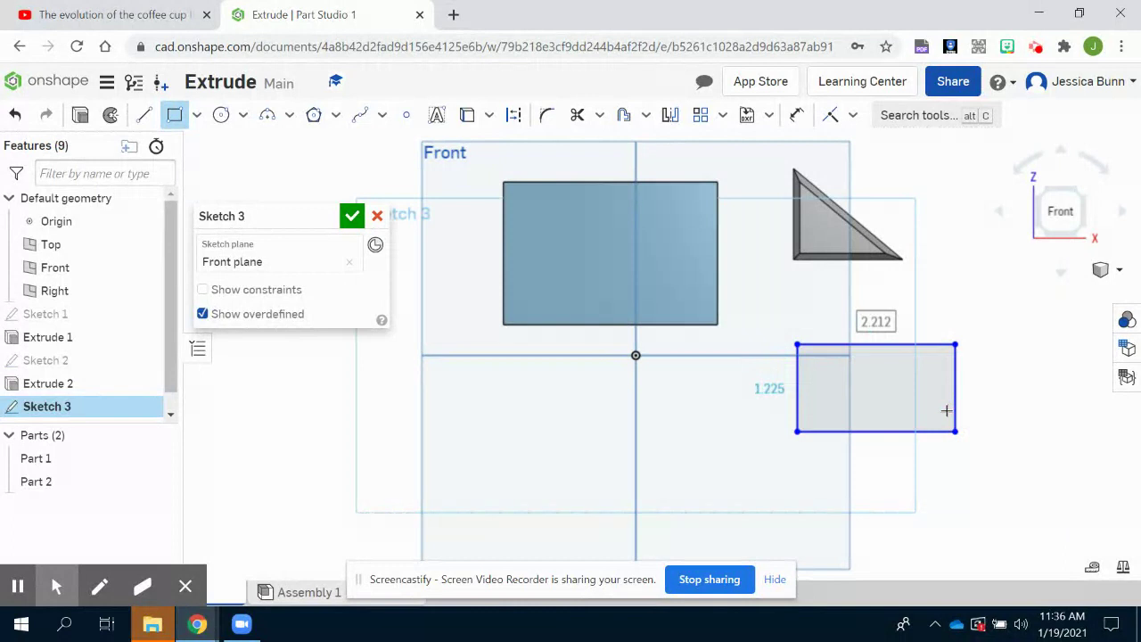
type("1.2")
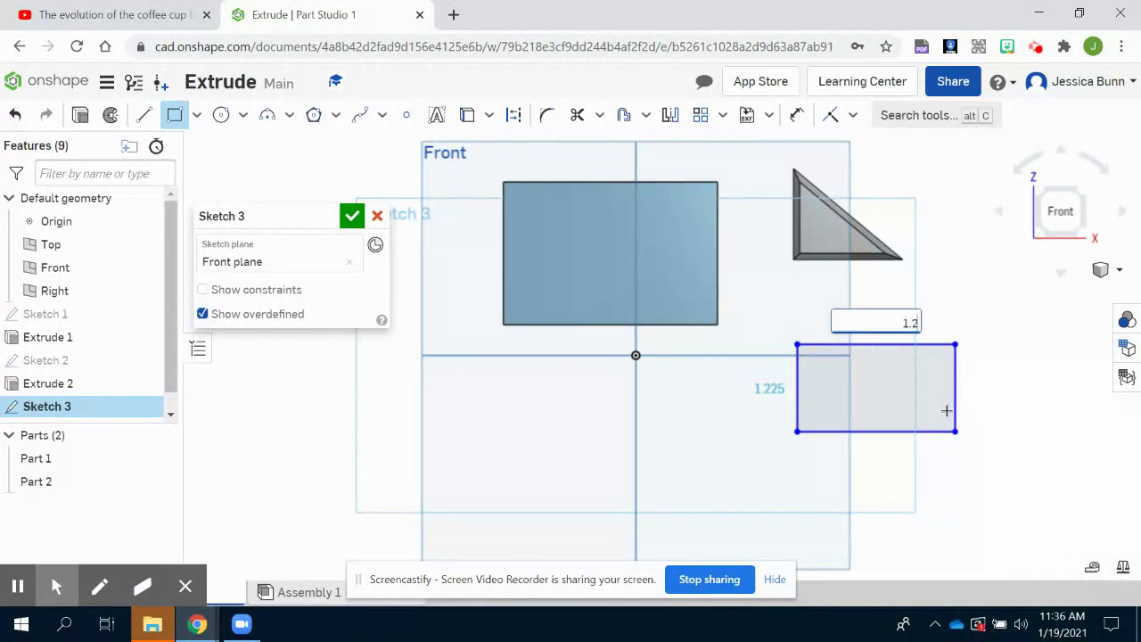
key("Tab")
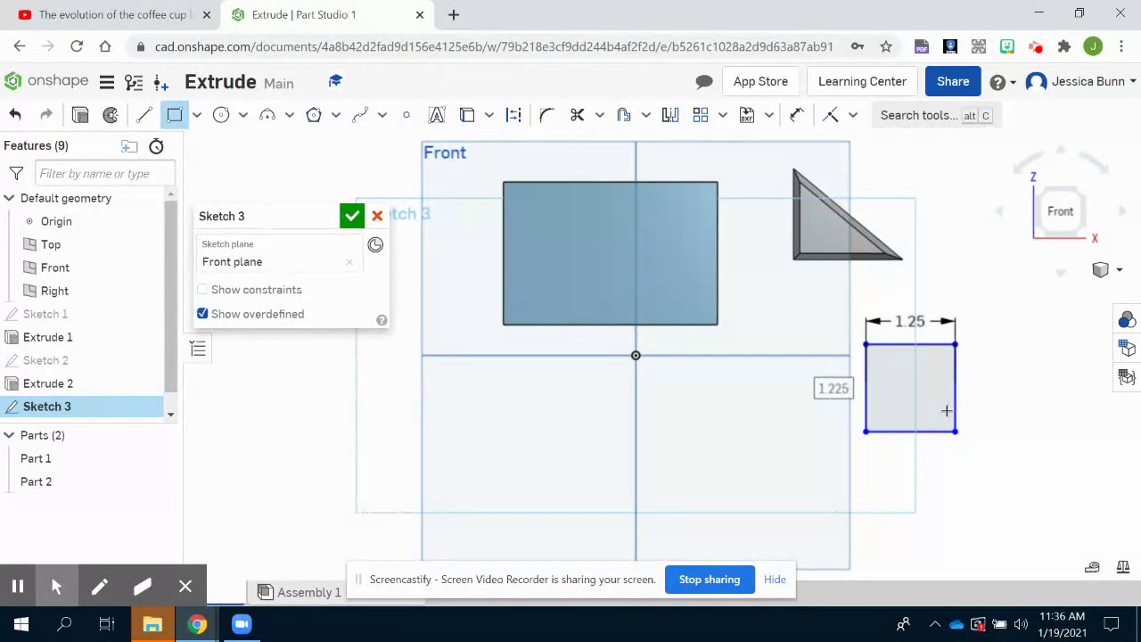
key("Tab")
type(".75")
key("Return")
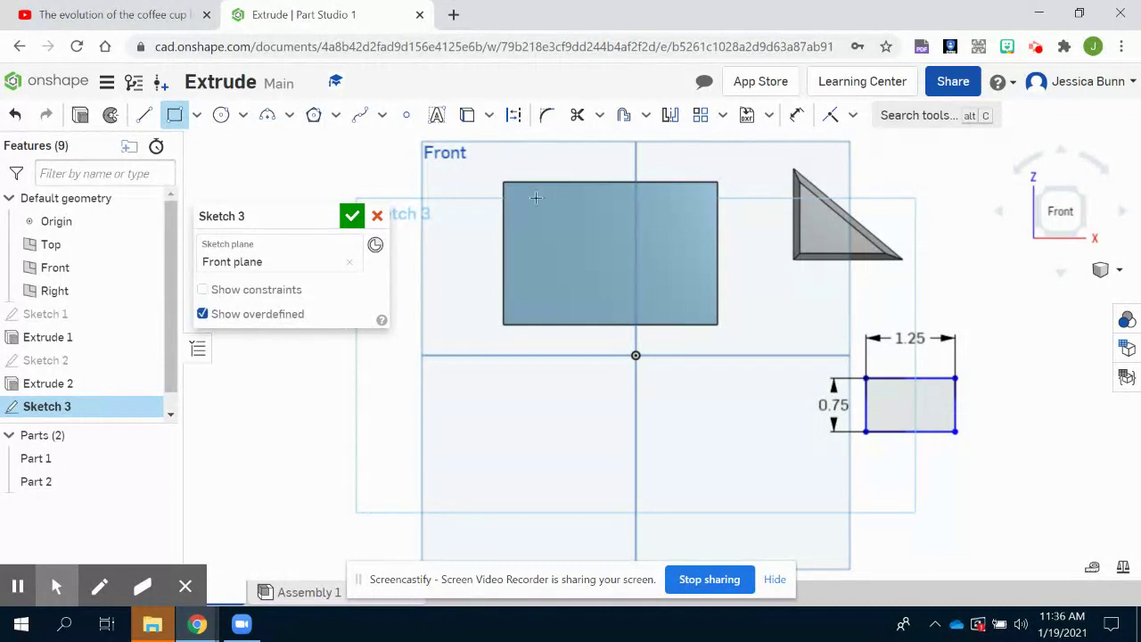
left_click(353, 218)
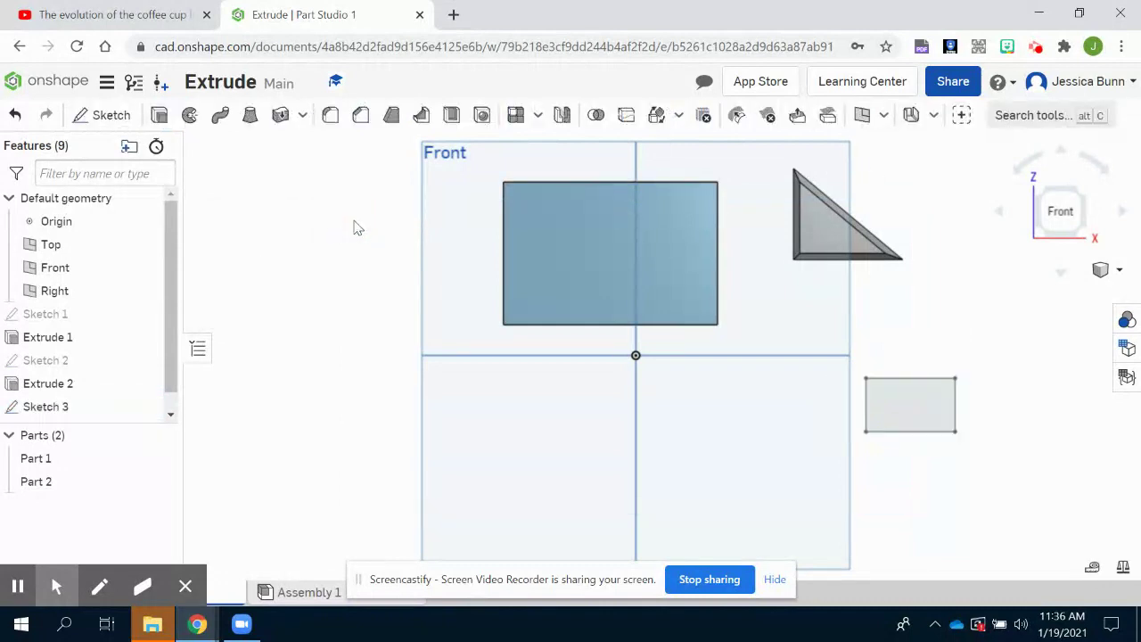
Step: Extrude the Sketch 3 rectangle in the reversed direction into new solid Part 3
left_click(1083, 195)
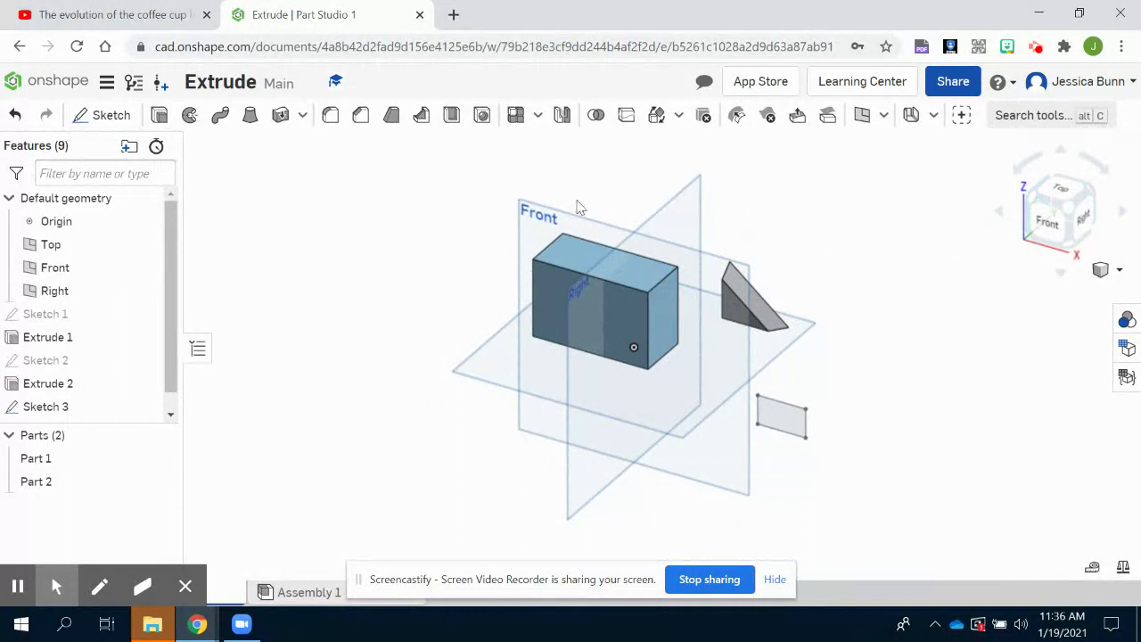
left_click(157, 122)
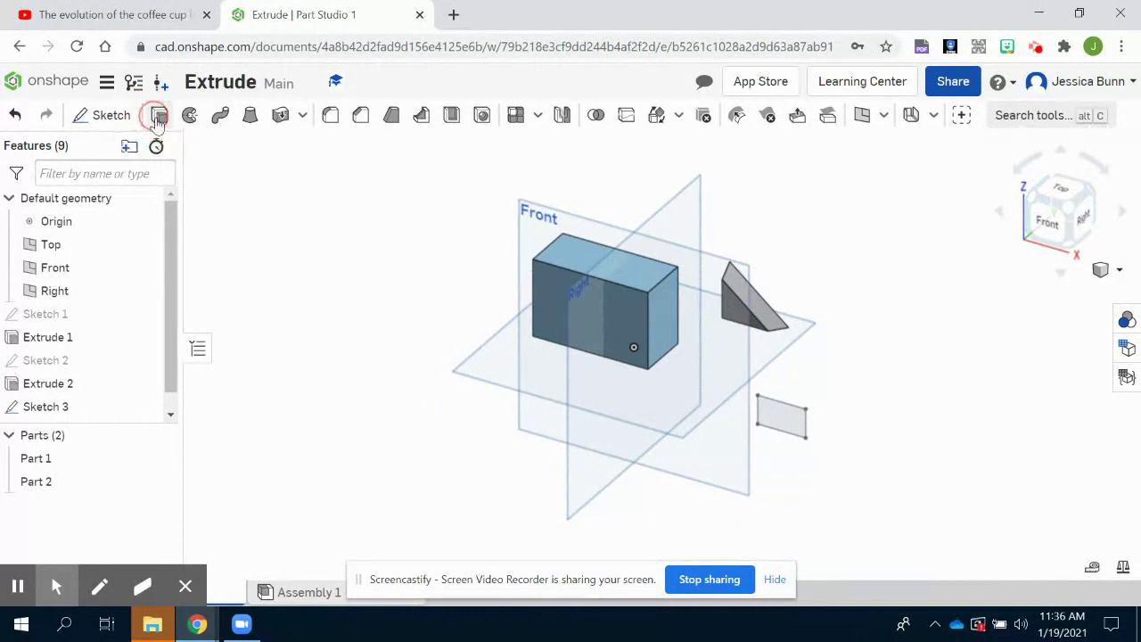
left_click(795, 423)
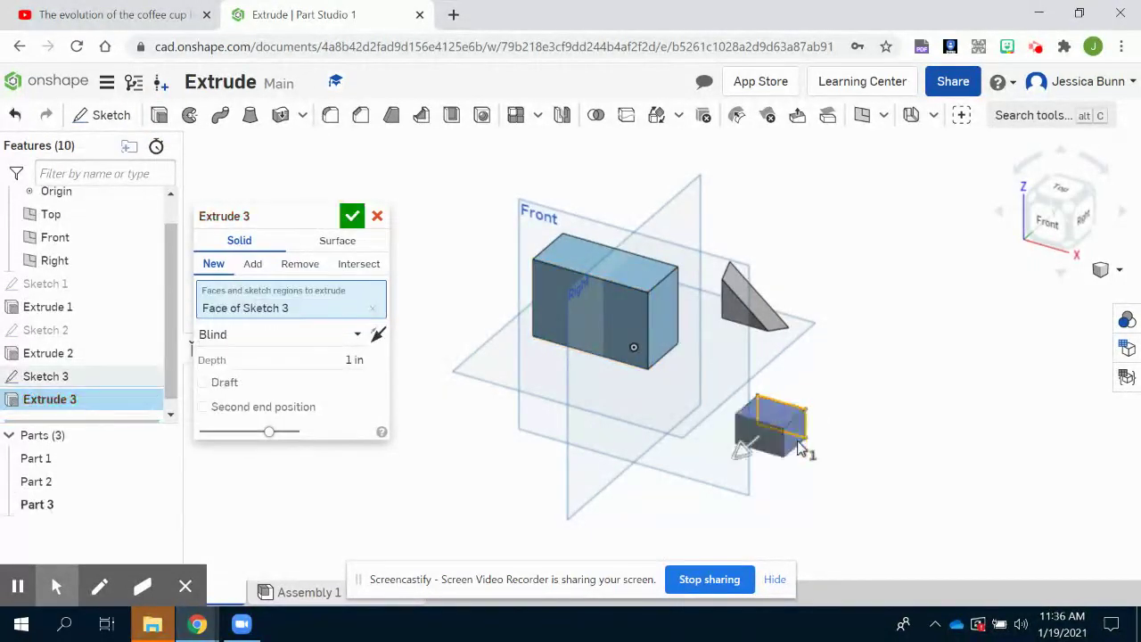
left_click(378, 334)
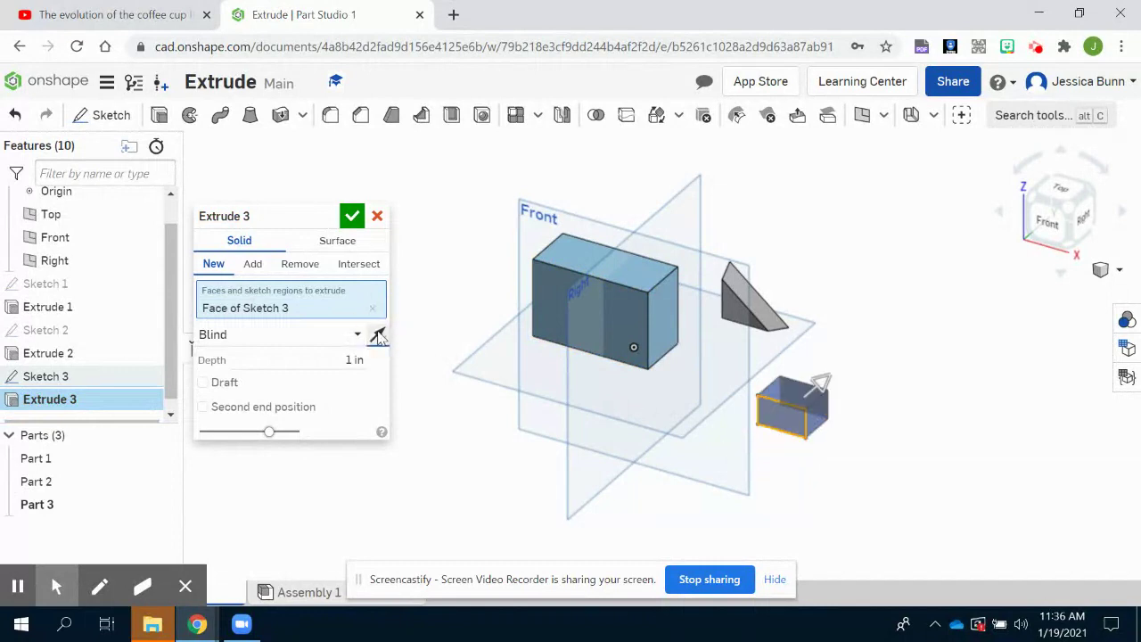
left_click(340, 360)
key("BackSpace")
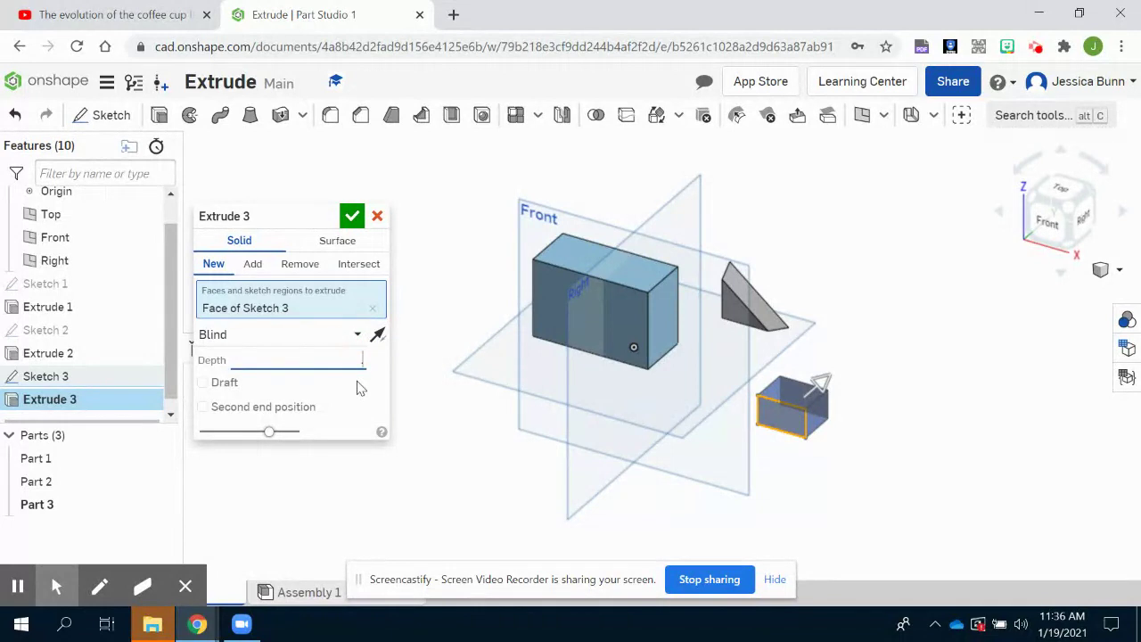
left_click(351, 216)
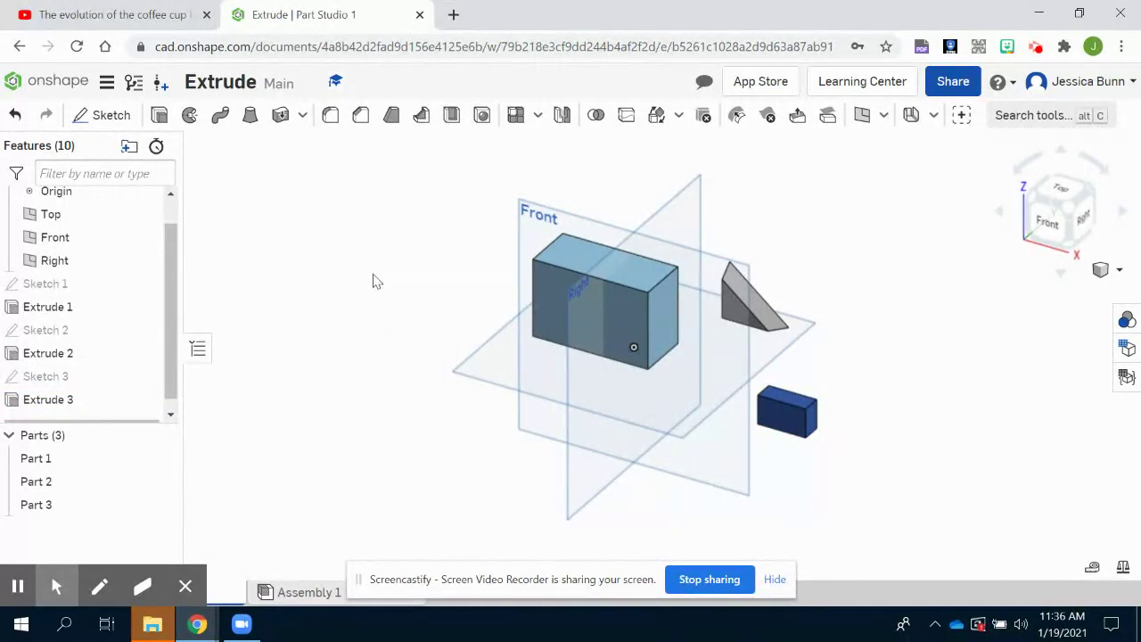
left_click(78, 115)
Step: Start Sketch 4 on the blue block's front face and view it straight on
scroll(771, 437, "up", 5)
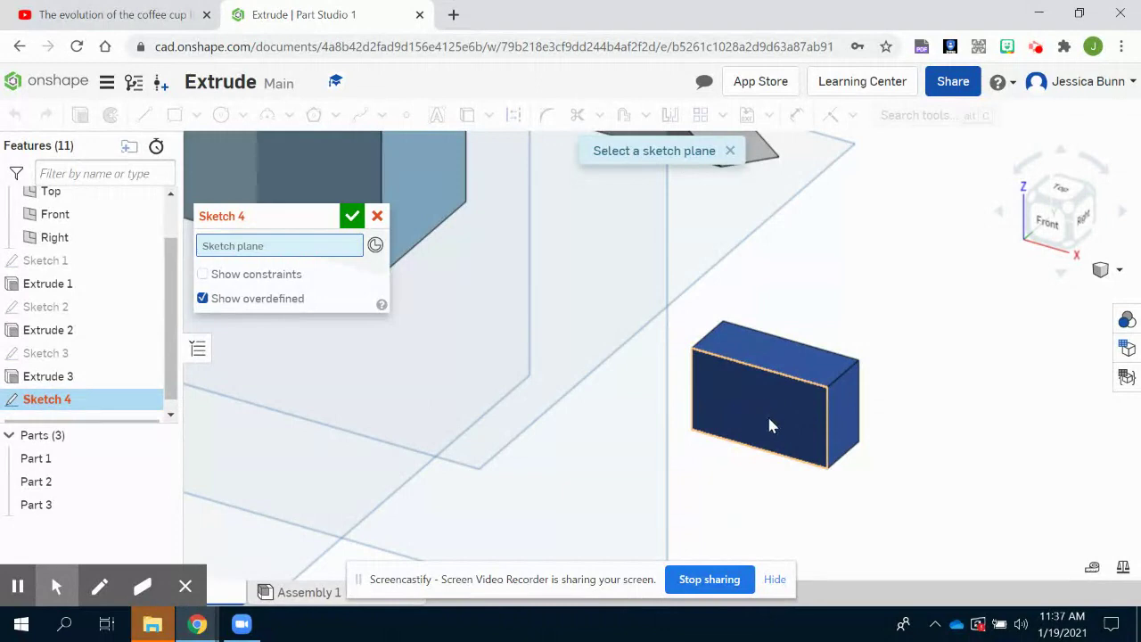
left_click(763, 414)
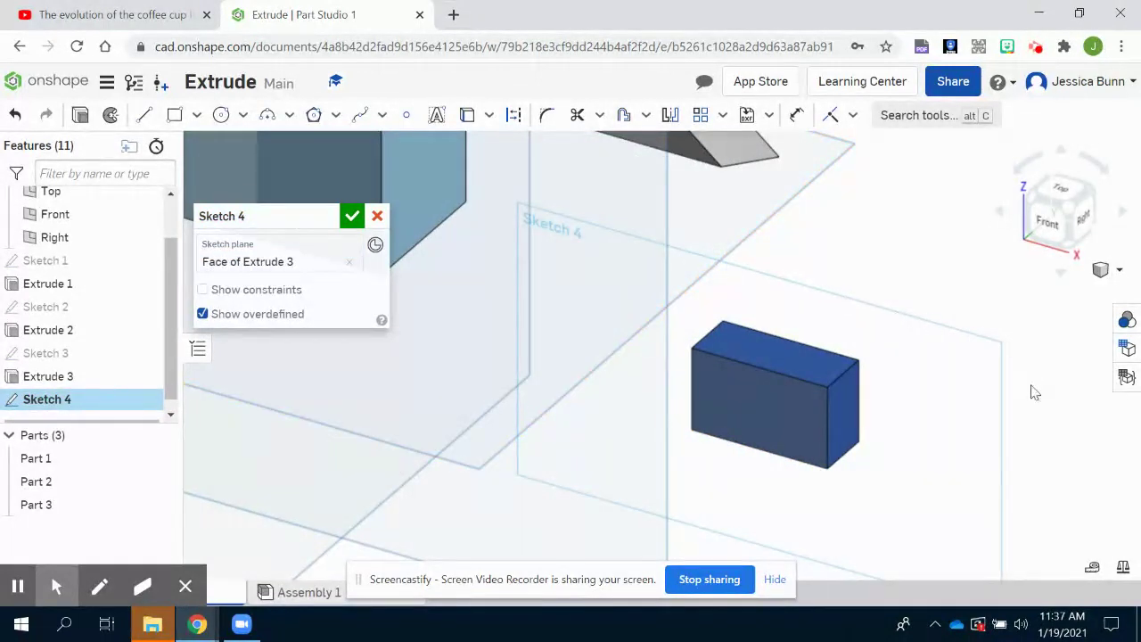
left_click(1048, 221)
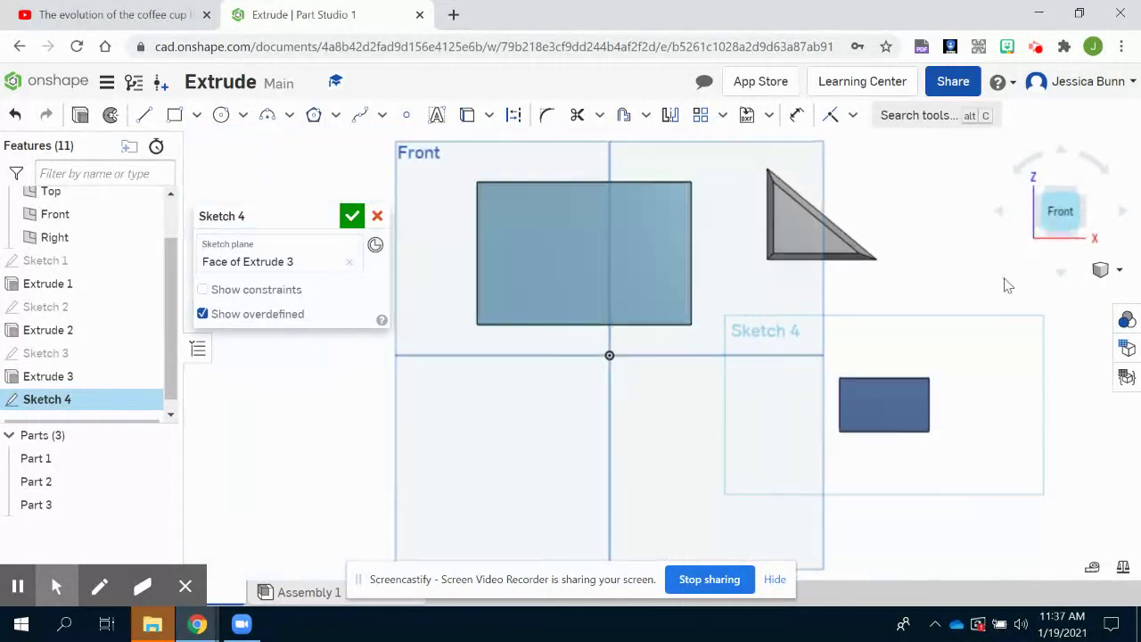
scroll(958, 400, "up", 3)
mouse_move(958, 400)
middle_mouse_down()
mouse_move(910, 339)
mouse_move(920, 354)
mouse_move(995, 346)
middle_mouse_up()
scroll(905, 340, "up", 2)
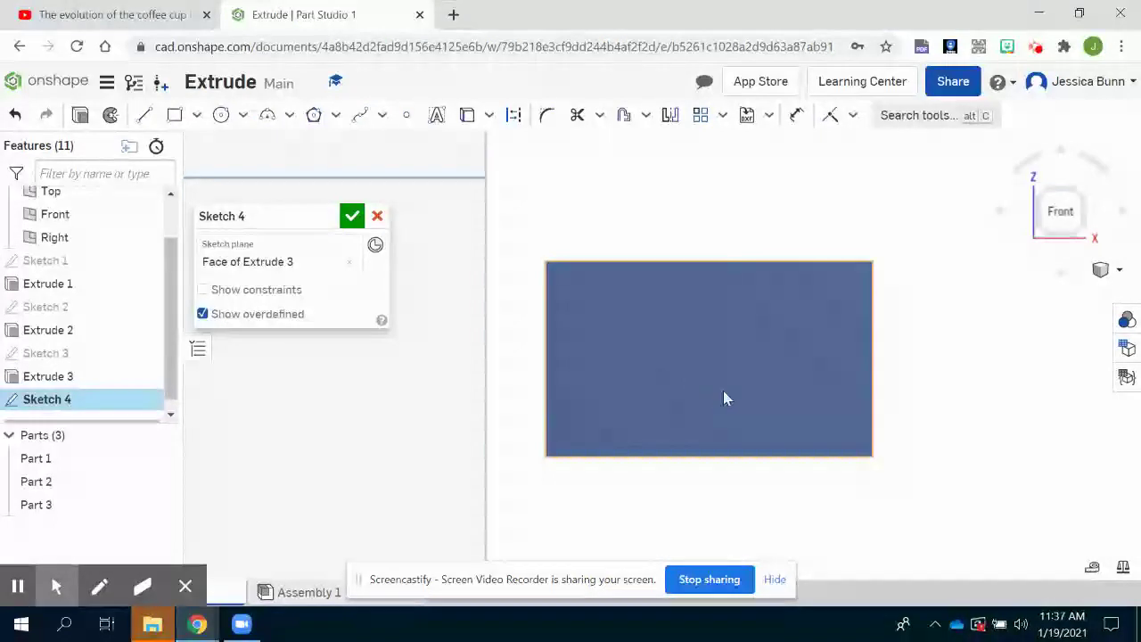
Step: Draw a closed three-line triangle on the blue face with the Line tool
left_click(144, 114)
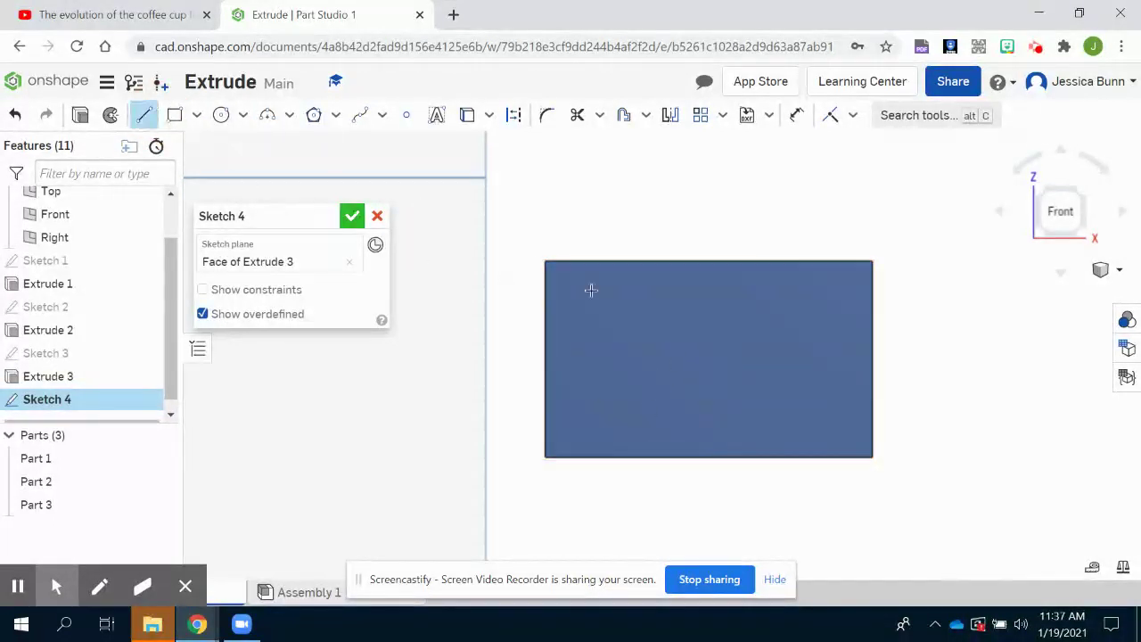
left_click(640, 379)
left_click(734, 377)
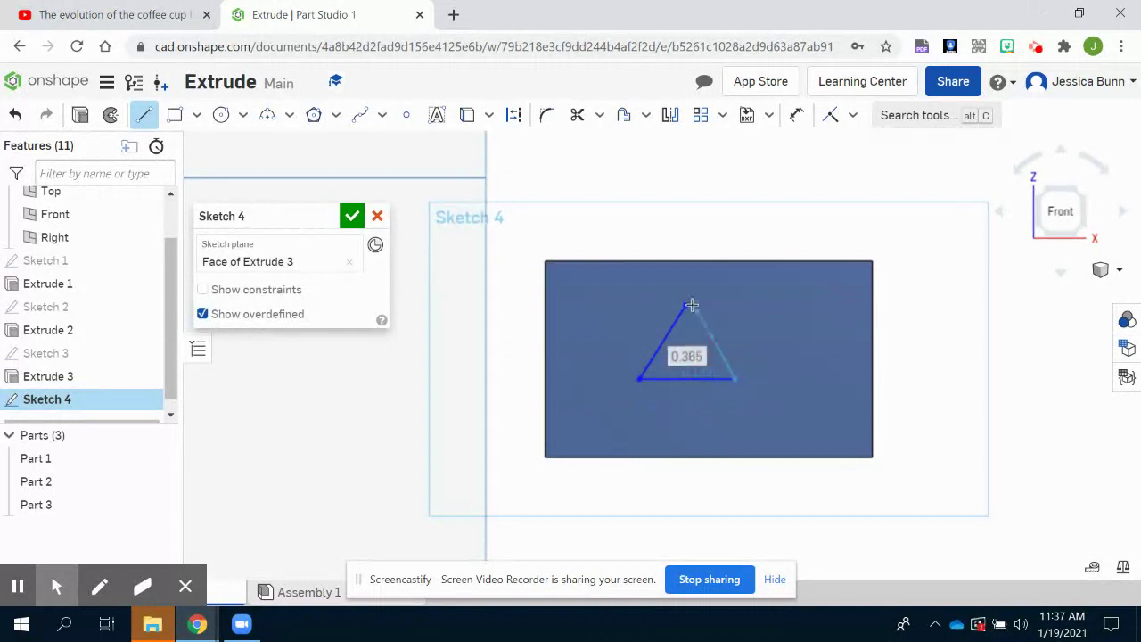
left_click(685, 305)
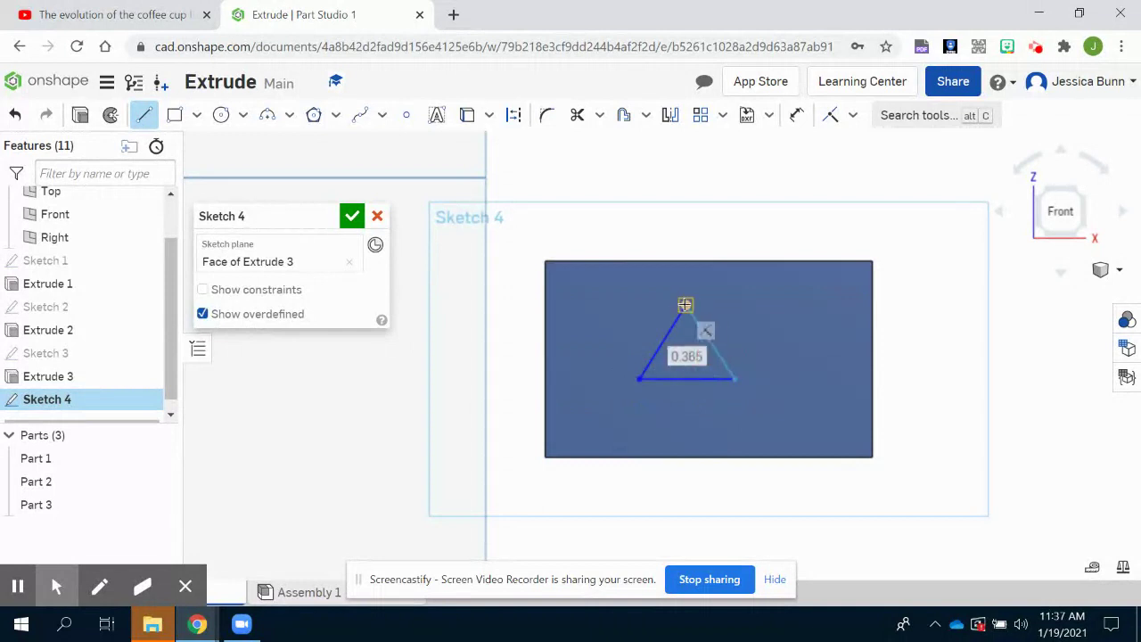
left_click(821, 319)
left_click(932, 328)
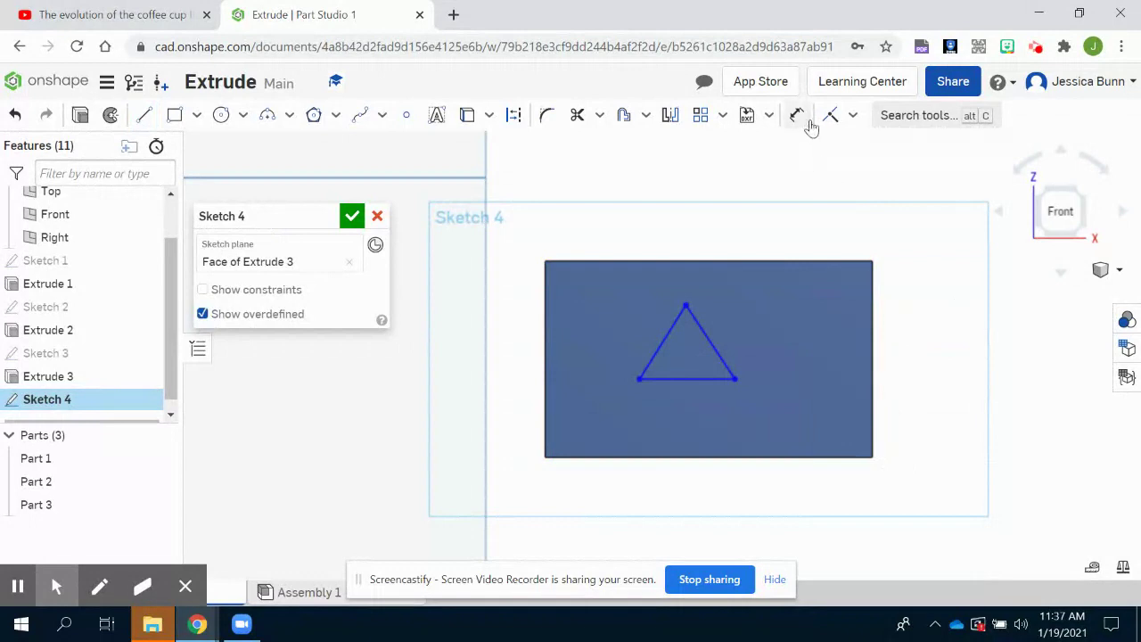
Step: Constrain the triangle's base to be horizontal
left_click(853, 117)
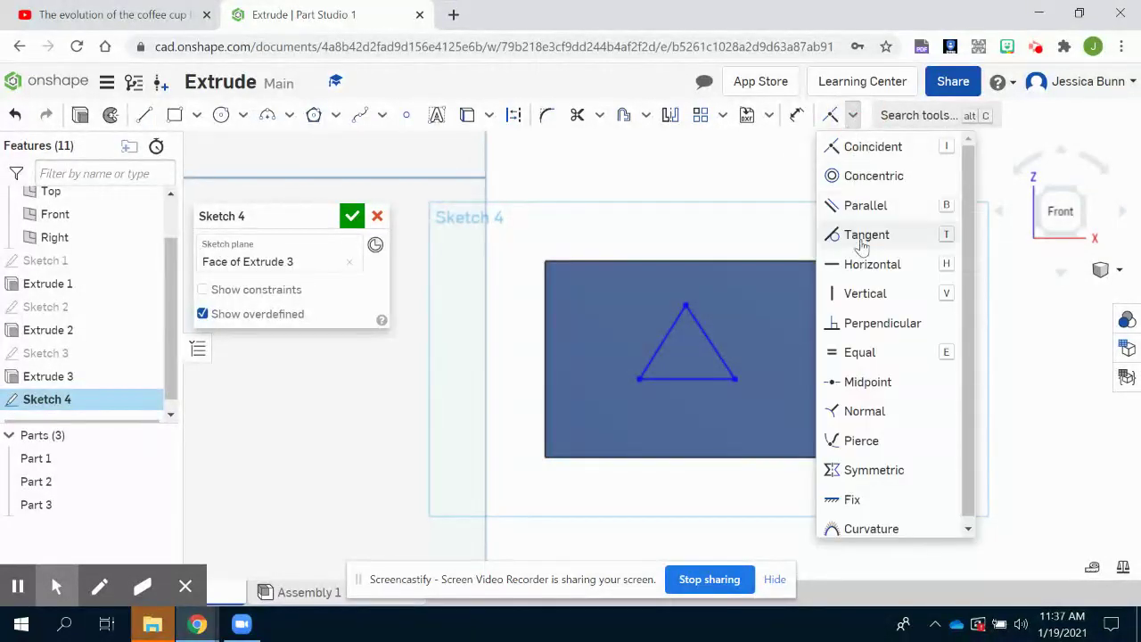
left_click(866, 264)
left_click(691, 378)
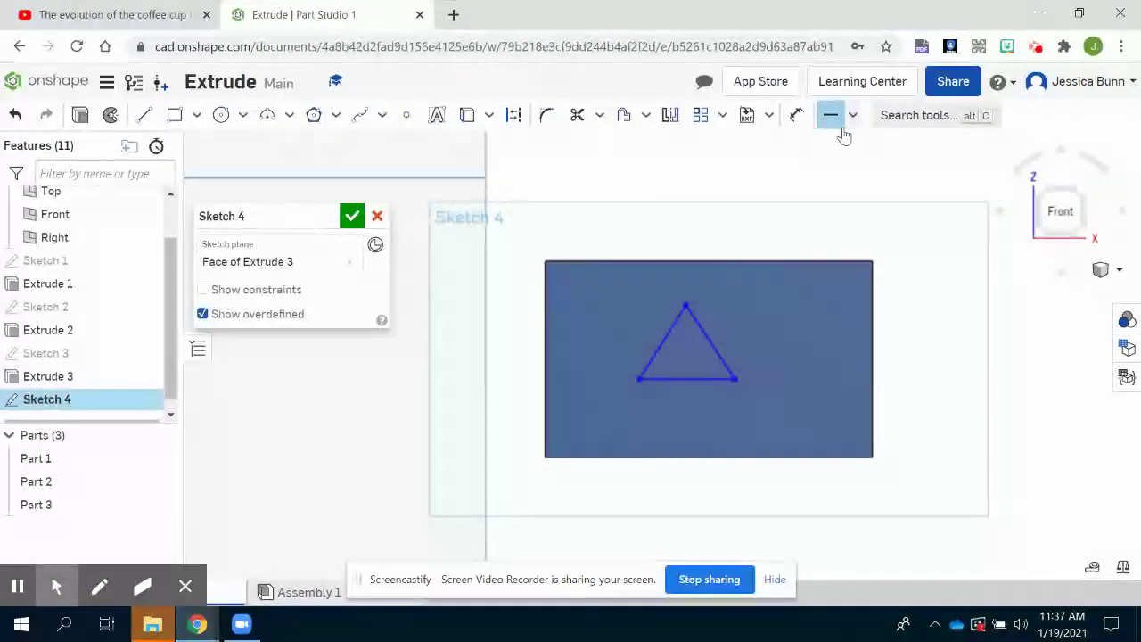
Step: Make the triangle's left, bottom and right sides equal in length
left_click(851, 114)
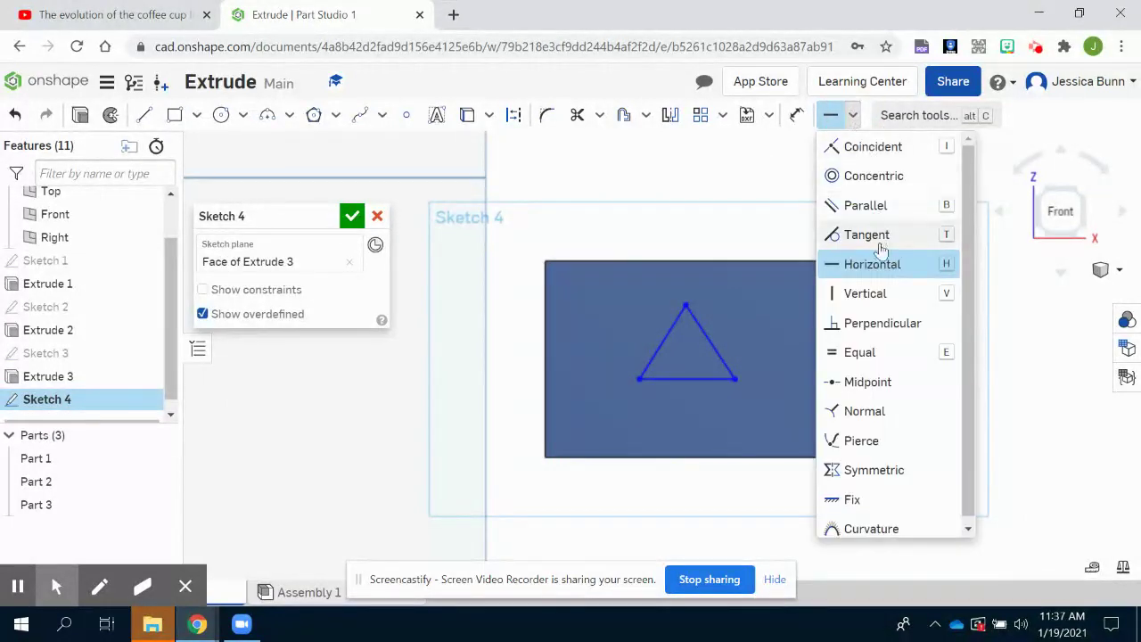
left_click(881, 353)
left_click(667, 334)
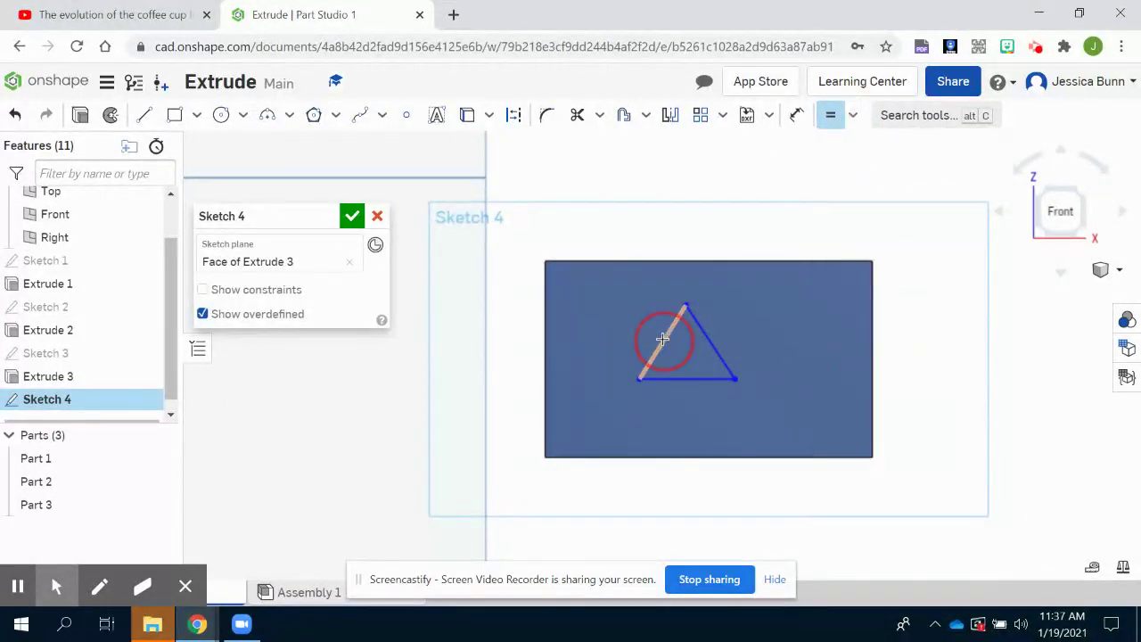
left_click(686, 378)
left_click(703, 340)
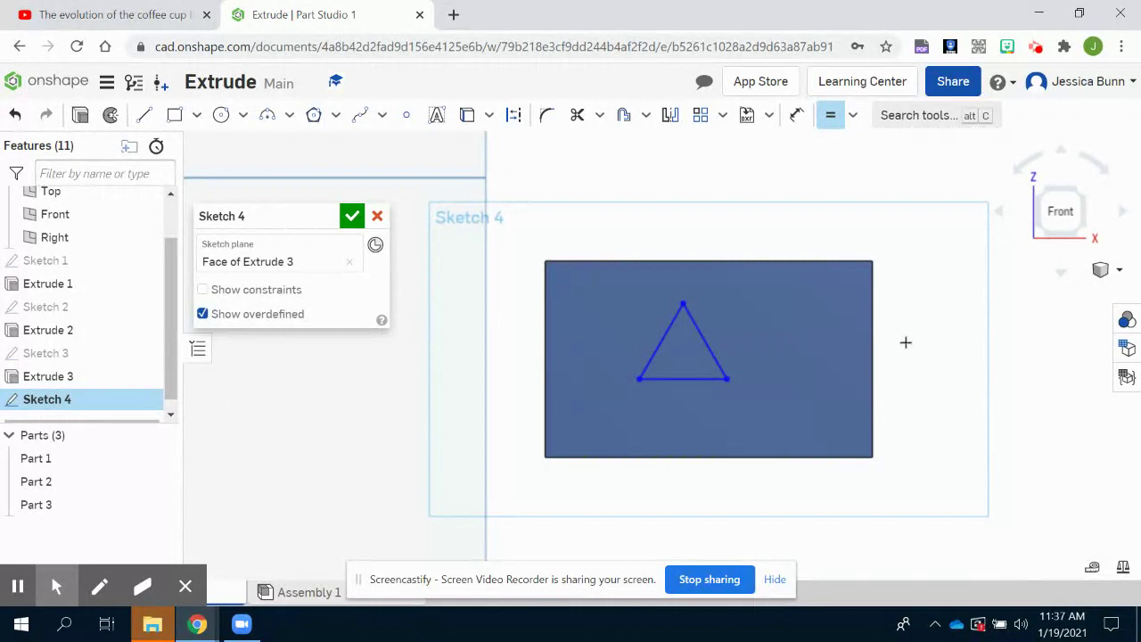
Step: Dimension the triangle's base length to 0.5
left_click(797, 115)
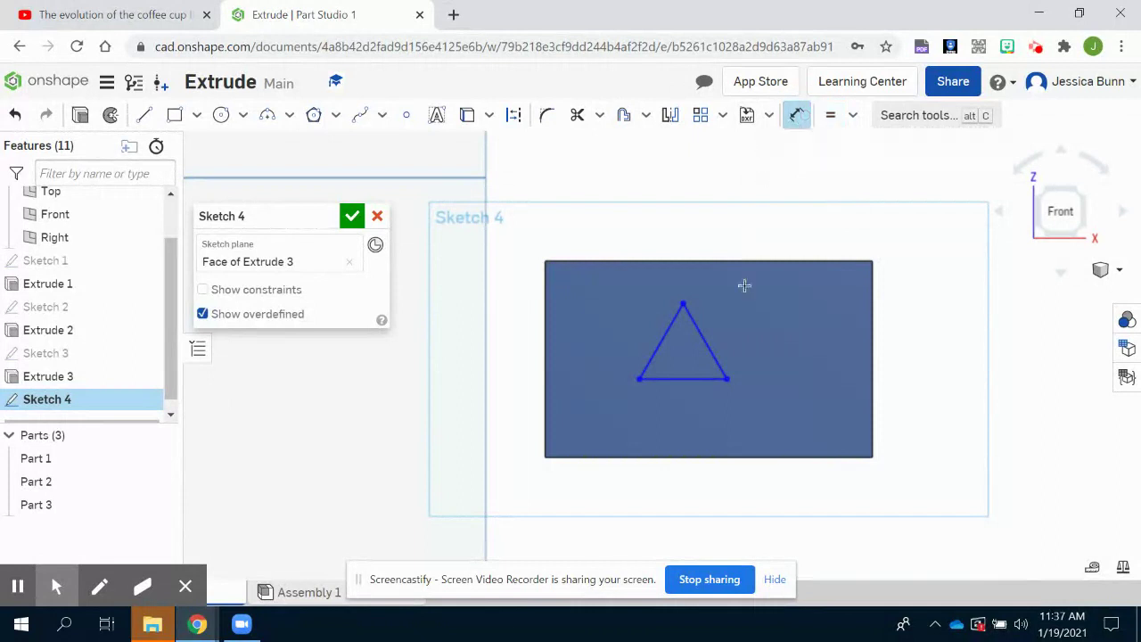
left_click(664, 382)
left_click(684, 404)
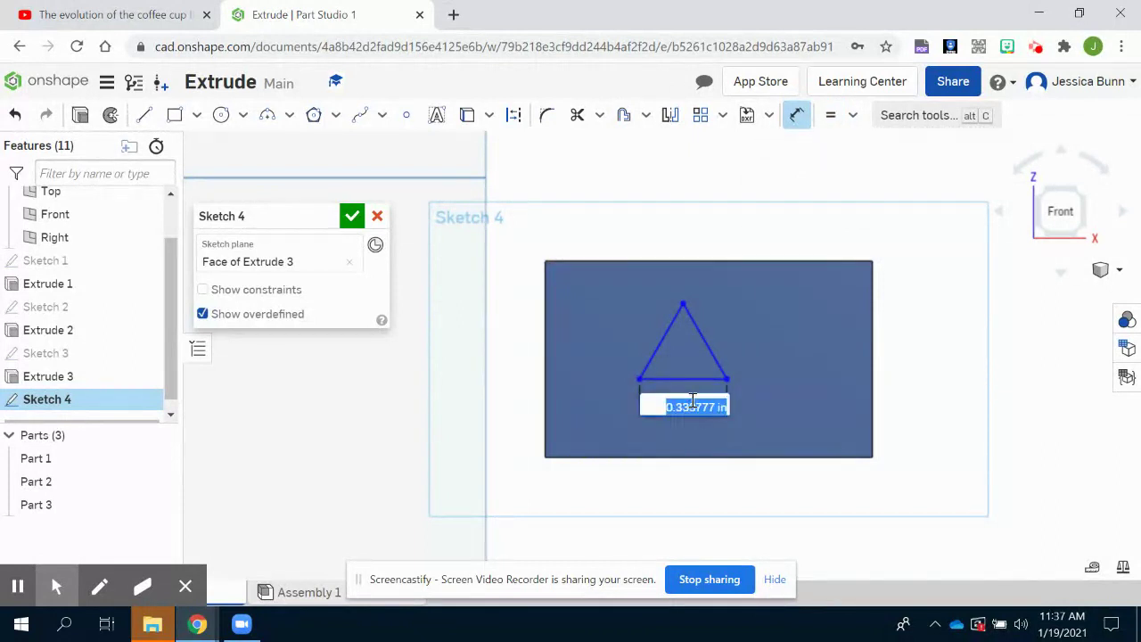
key("BackSpace")
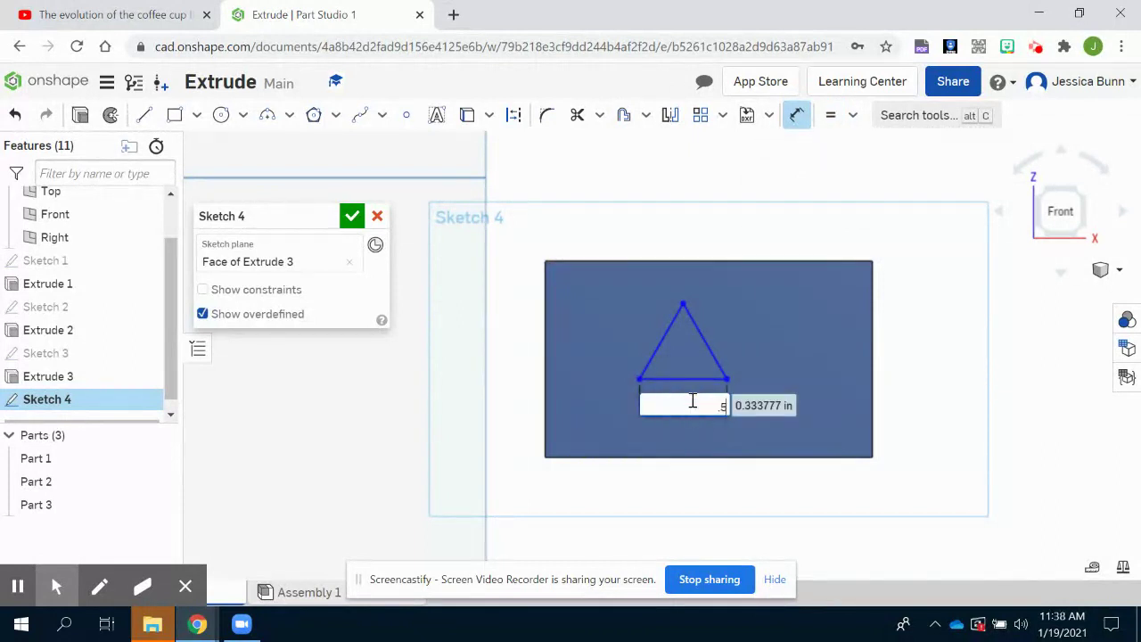
type(".5")
key("Return")
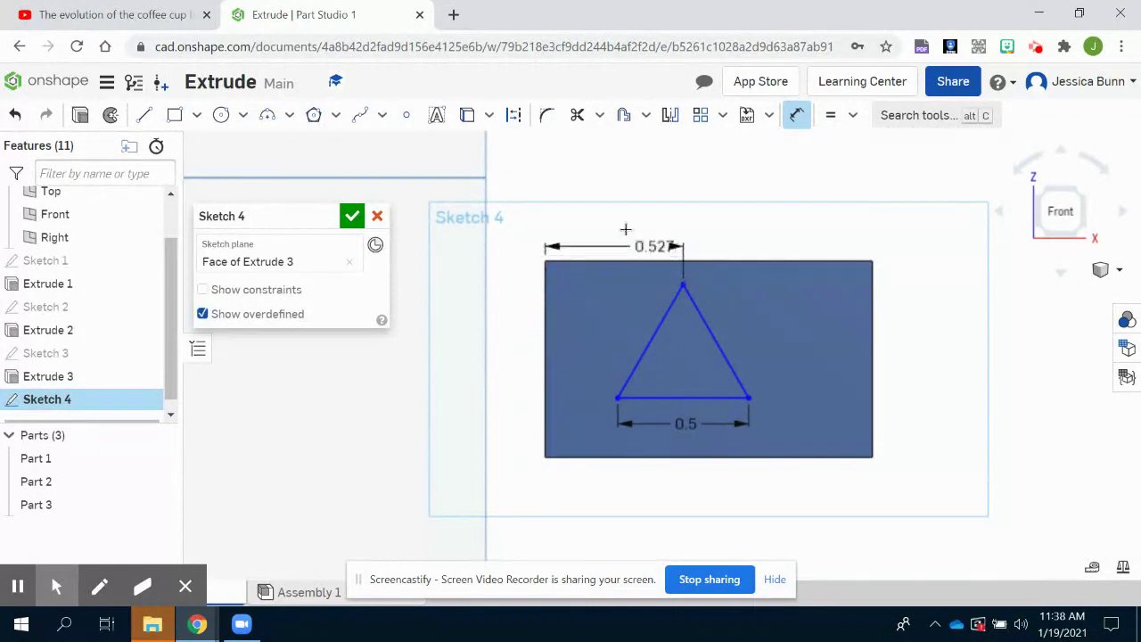
Step: Place the apex 0.5 from the face's left edge and the base 0.2 above its bottom edge
left_click(646, 239)
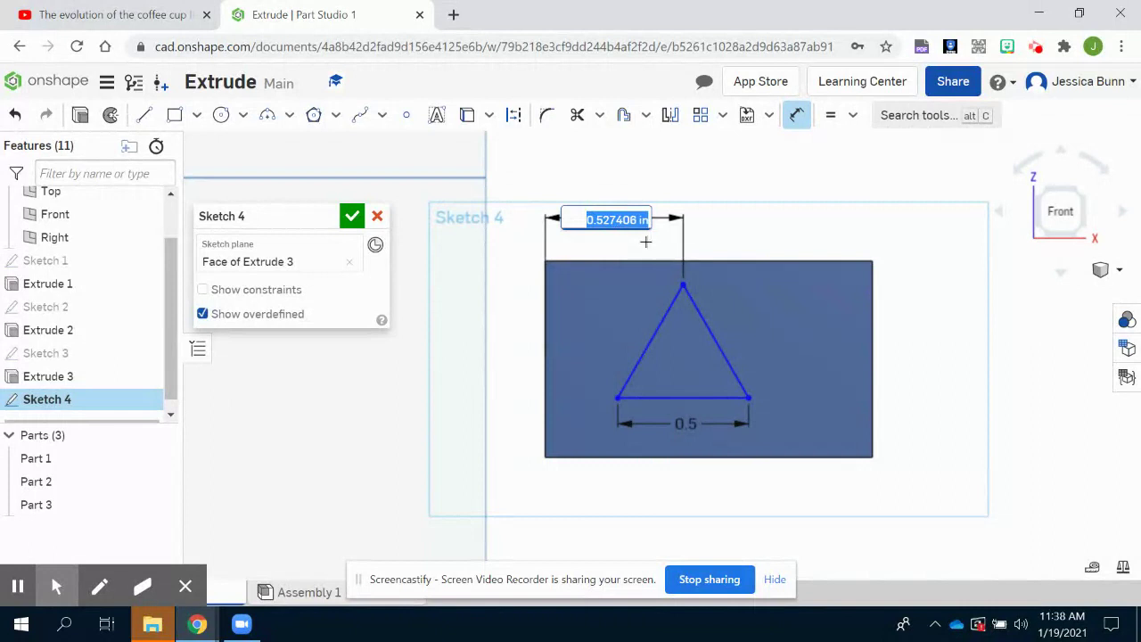
key("BackSpace")
key("Return")
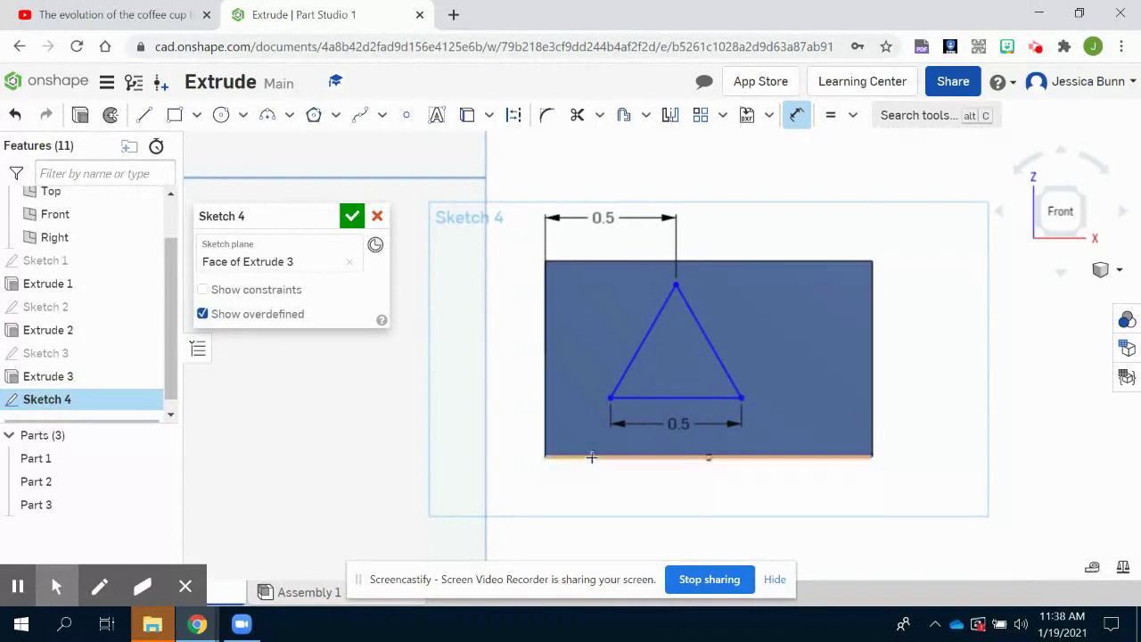
left_click(644, 457)
left_click(664, 398)
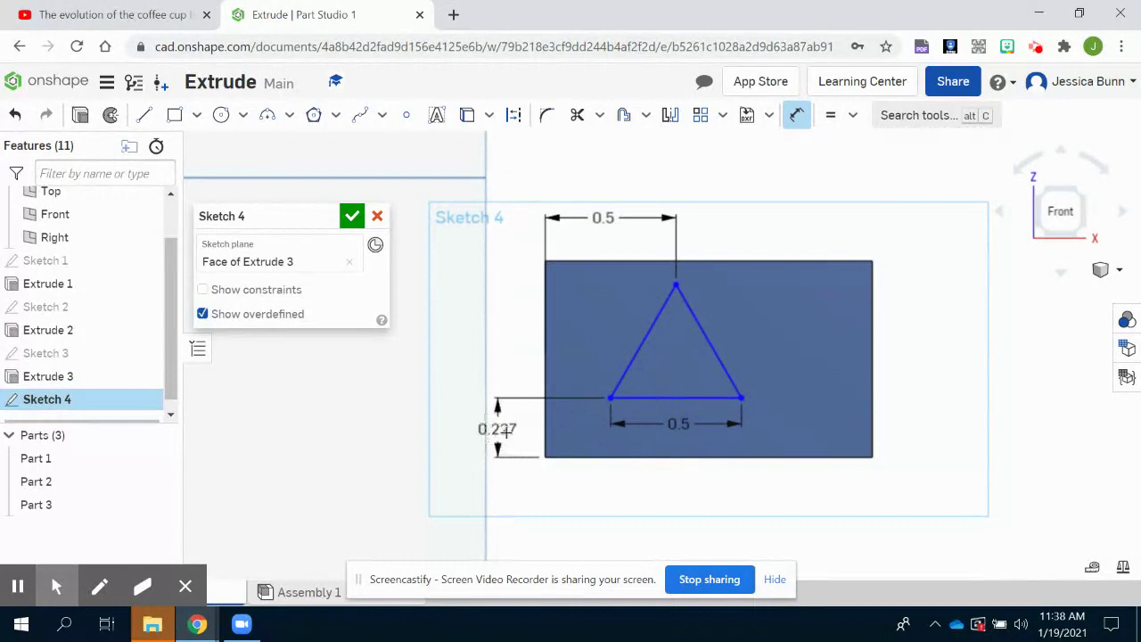
left_click(507, 432)
key("BackSpace")
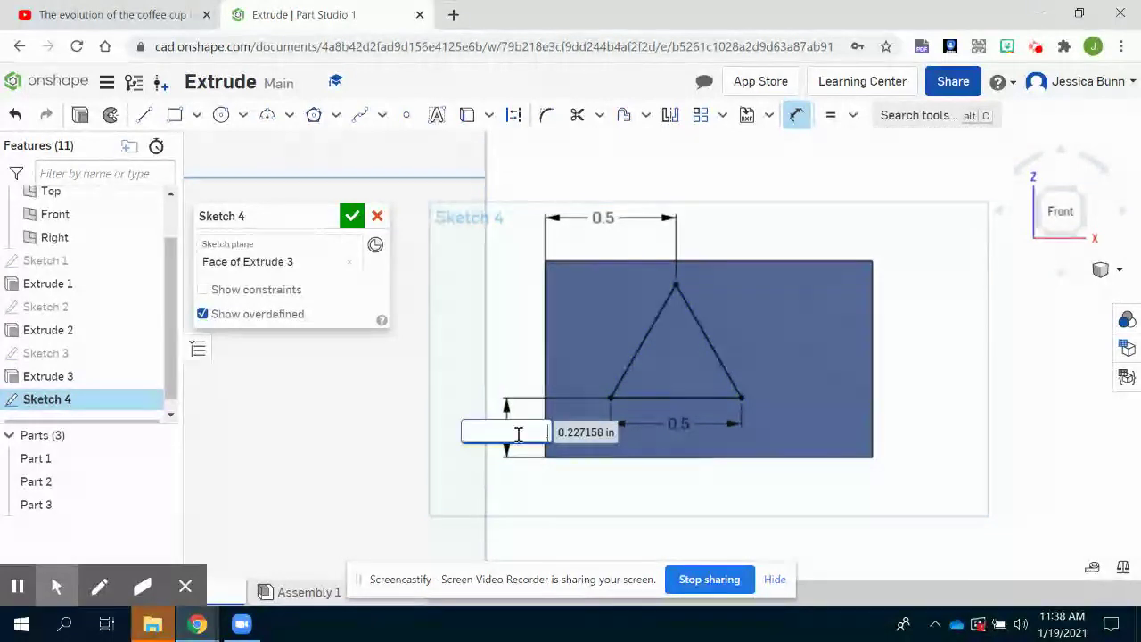
key("Return")
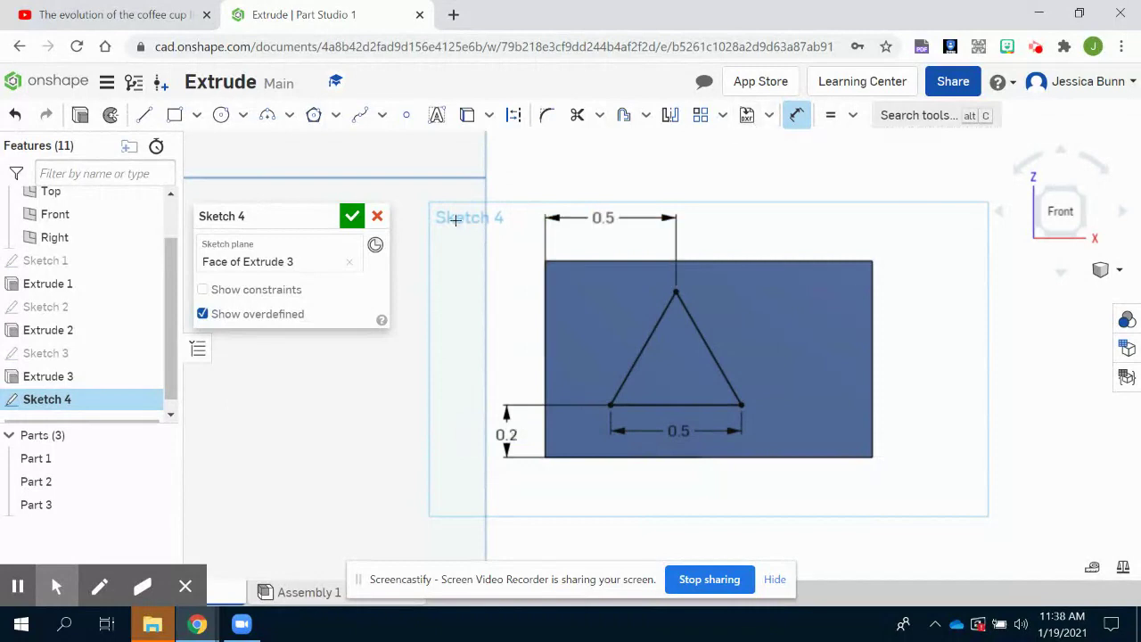
Step: Close Sketch 4 and zoom in on the blue Part 3 in isometric view
left_click(353, 216)
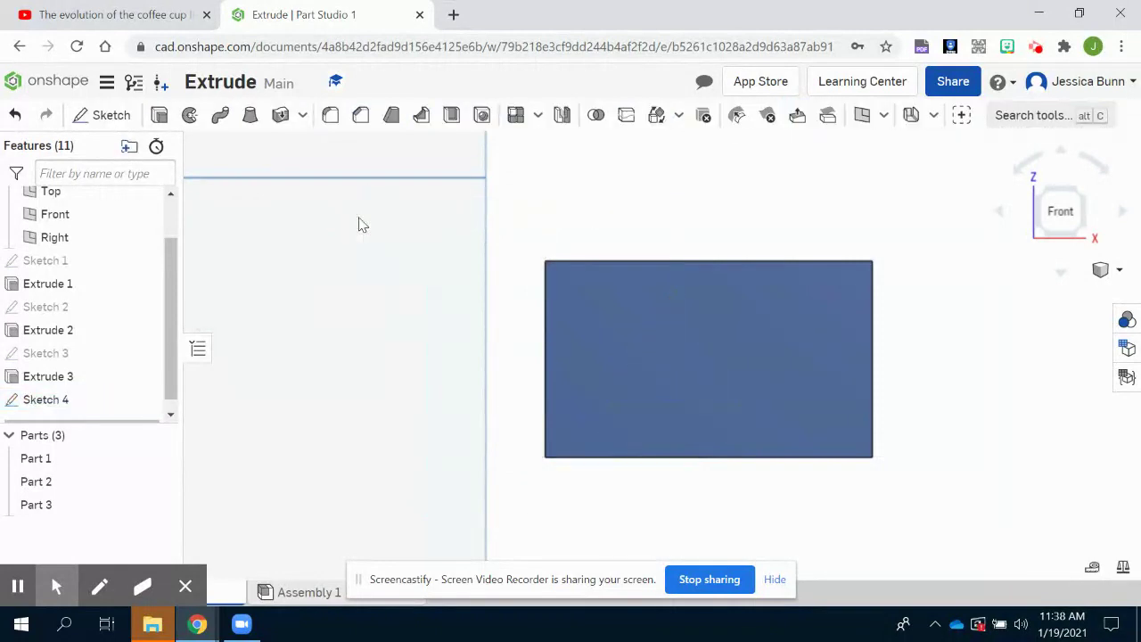
scroll(975, 251, "down", 4)
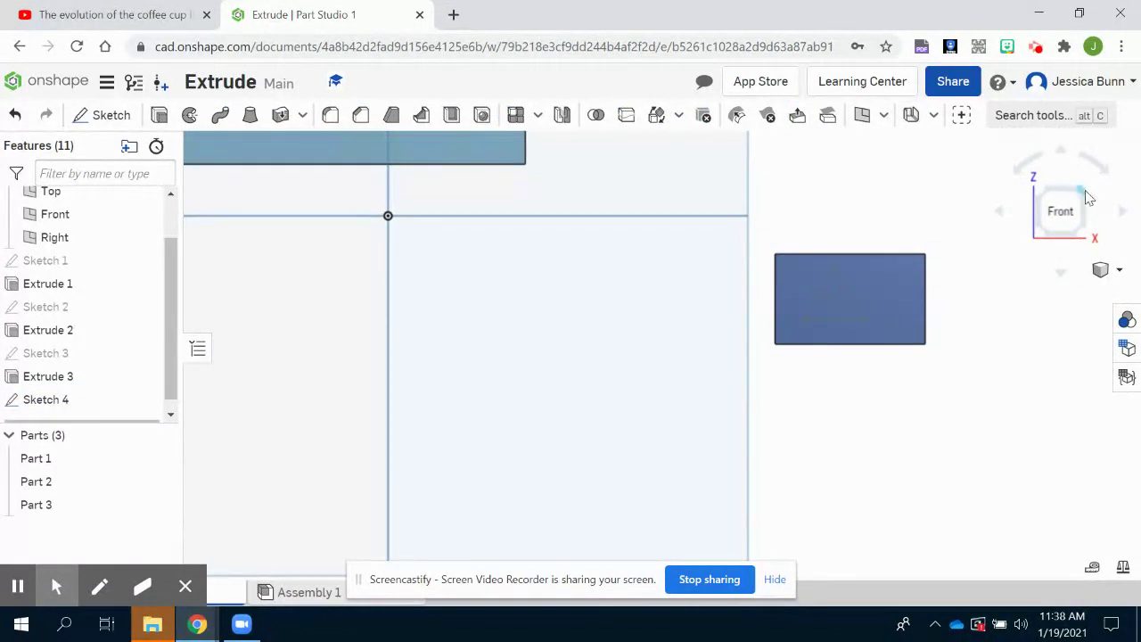
left_click(1082, 192)
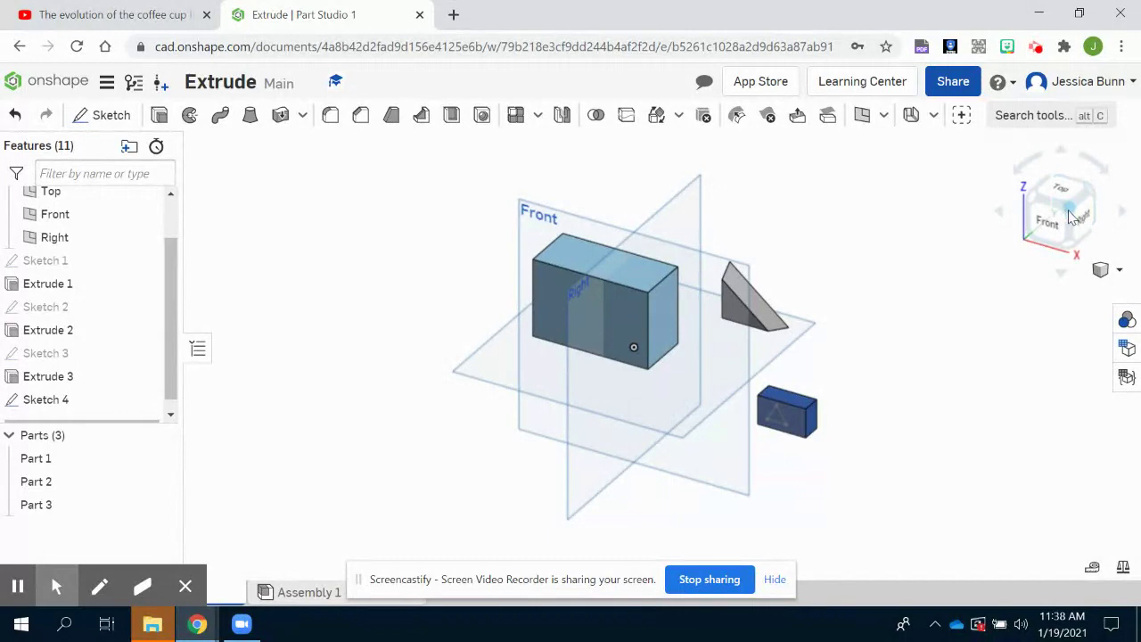
scroll(807, 425, "up", 3)
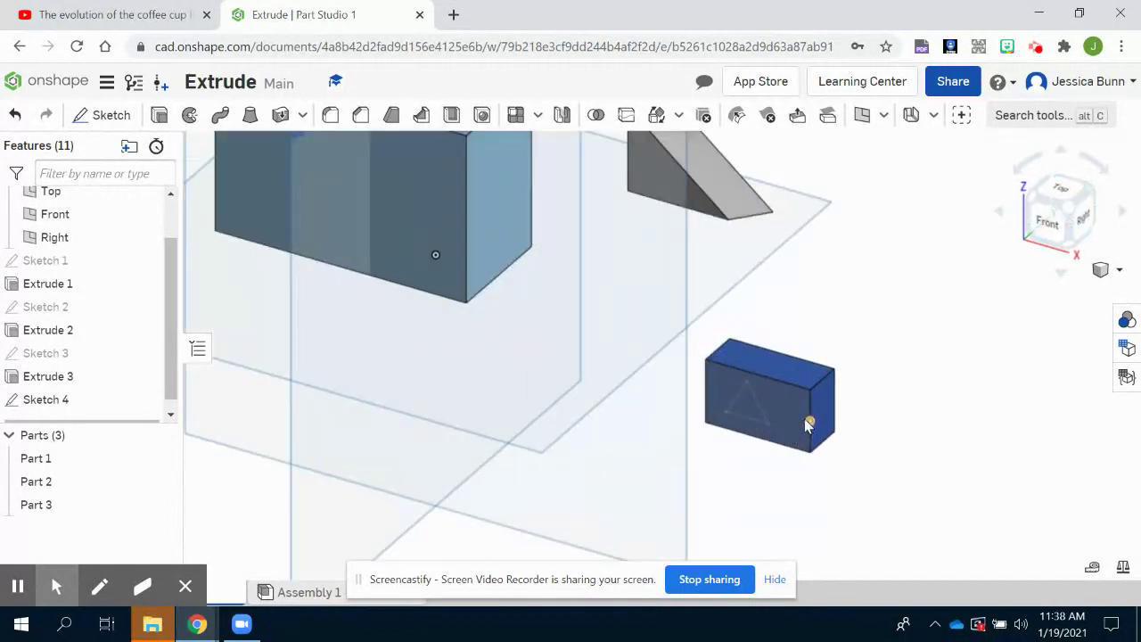
scroll(807, 425, "up", 2)
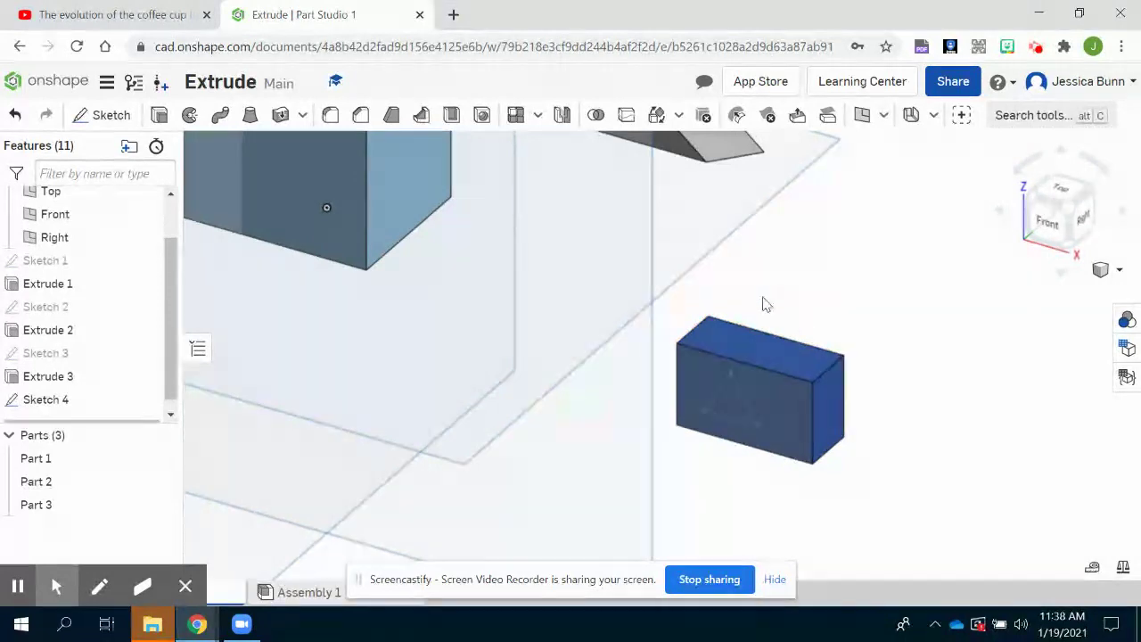
Step: Cut Sketch 4's triangle 1.36 in deep into Part 3 using a Remove extrude
left_click(163, 121)
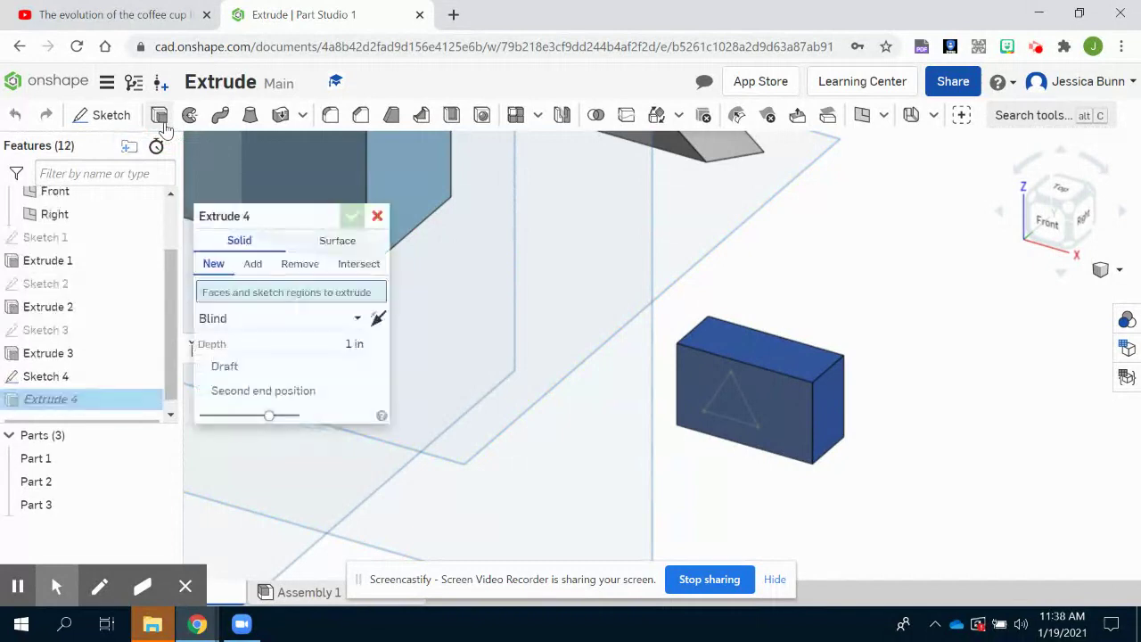
left_click(722, 415)
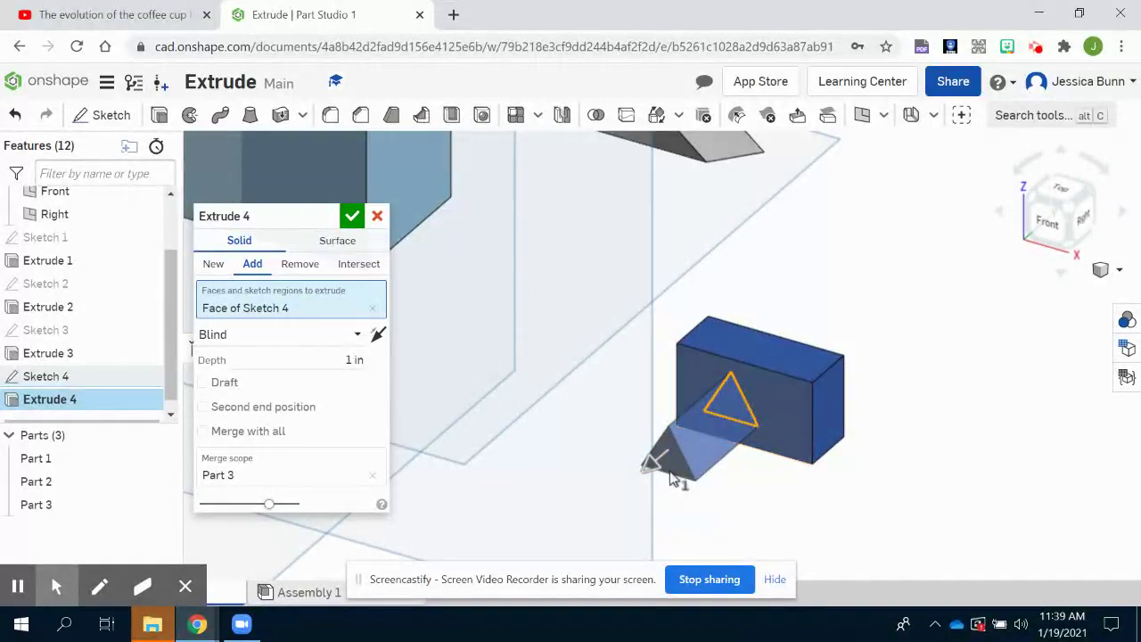
left_click(301, 264)
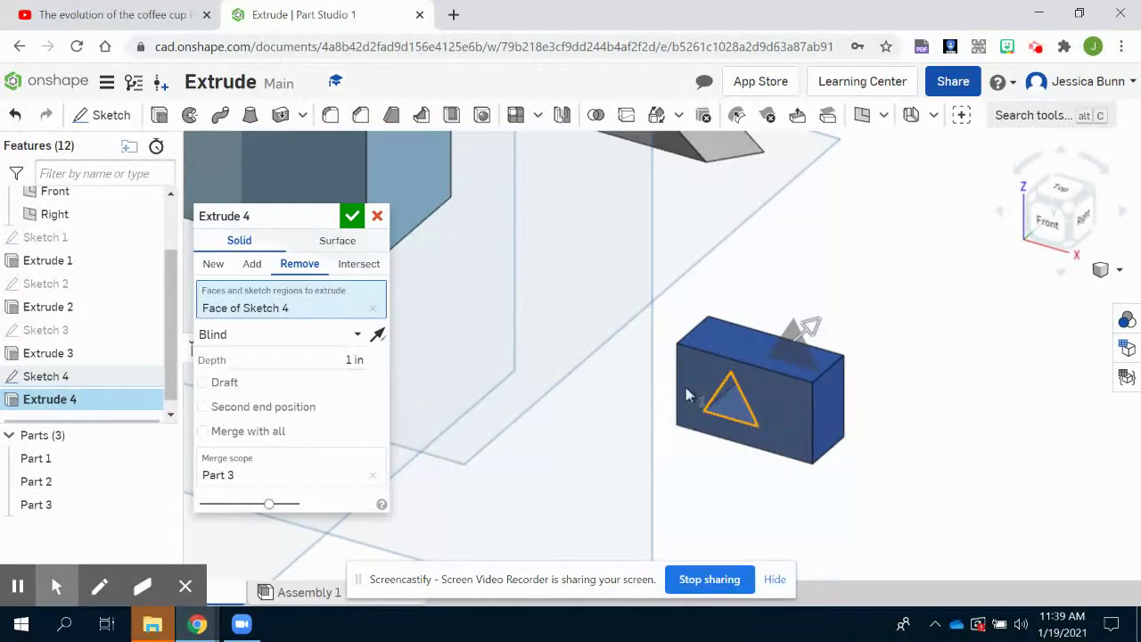
left_click_drag(813, 337, 832, 307)
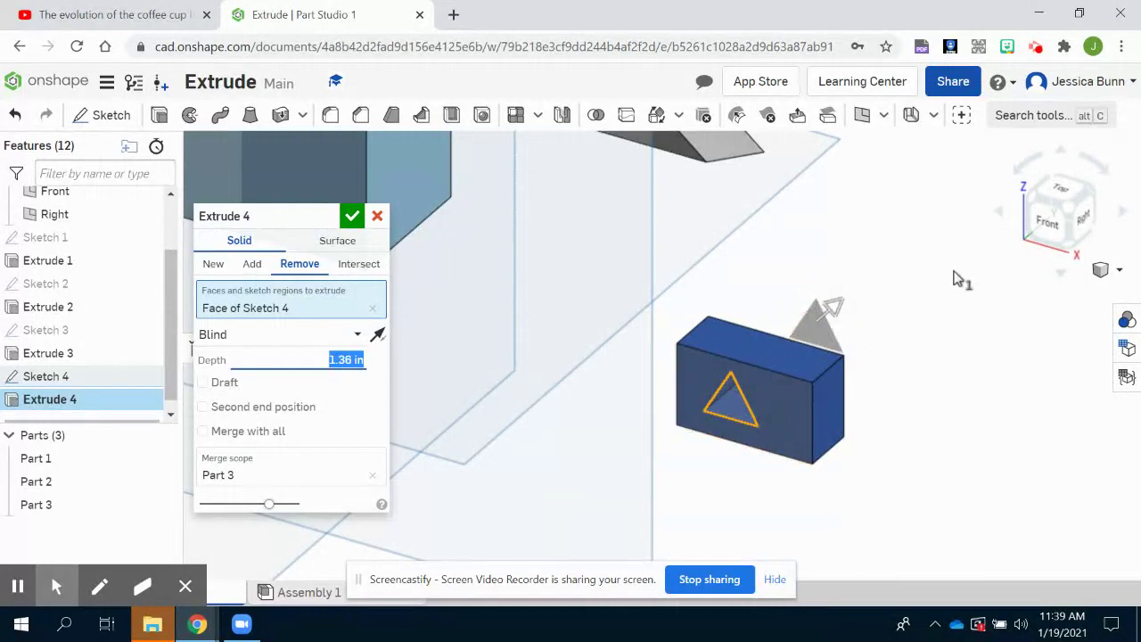
left_click(352, 216)
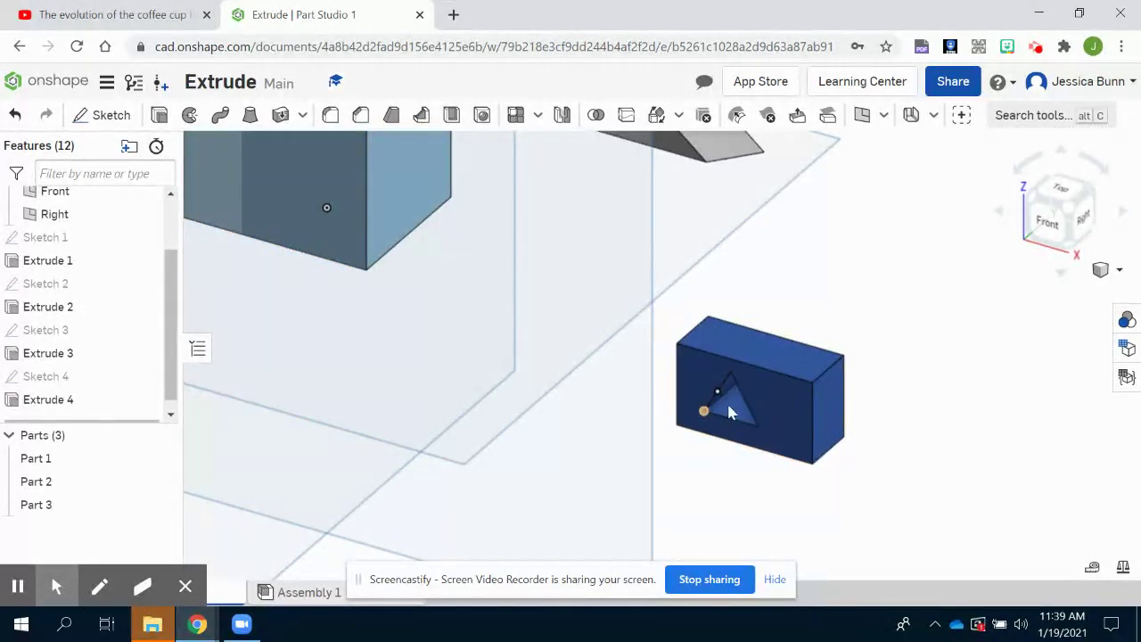
Step: Start Sketch 5 on the Front plane, viewed from the front
scroll(923, 297, "down", 3)
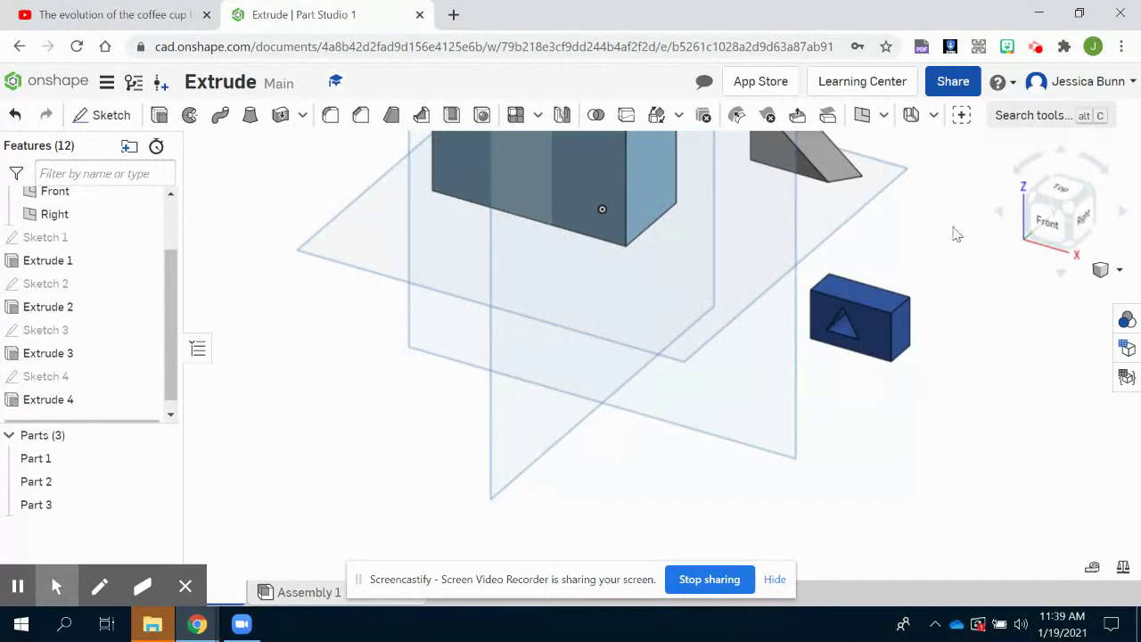
left_click(117, 124)
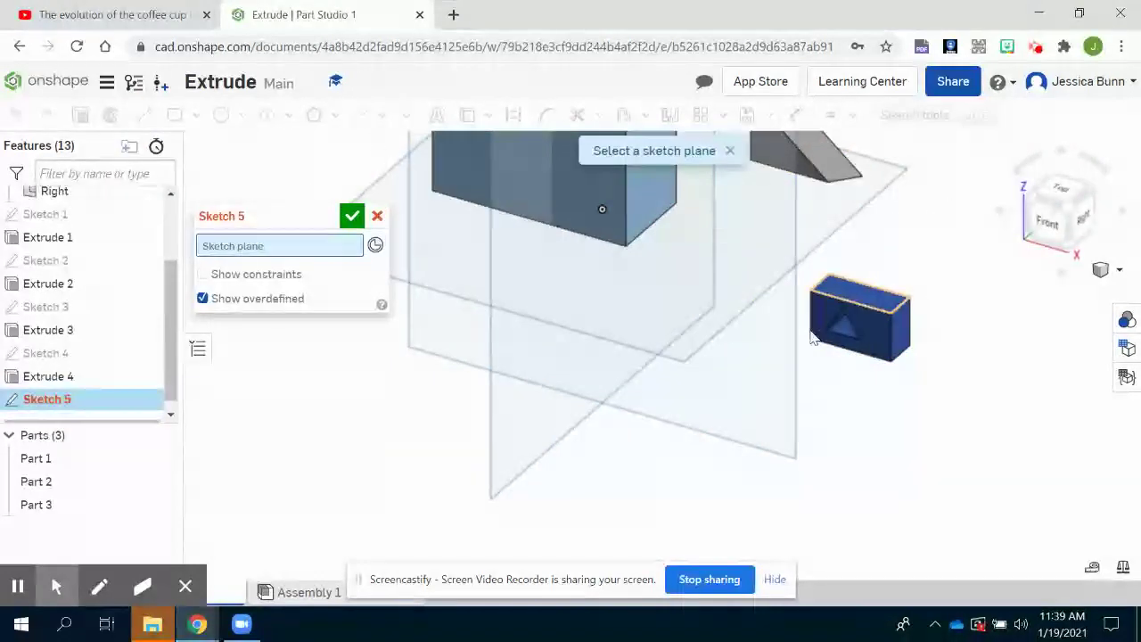
left_click(794, 461)
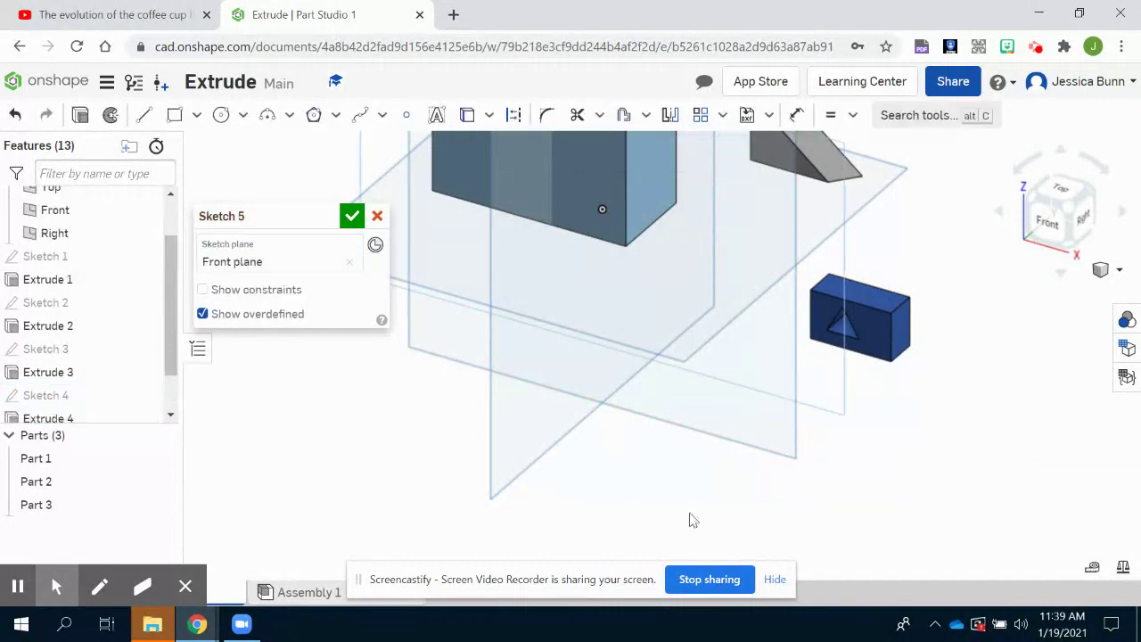
left_click(1055, 225)
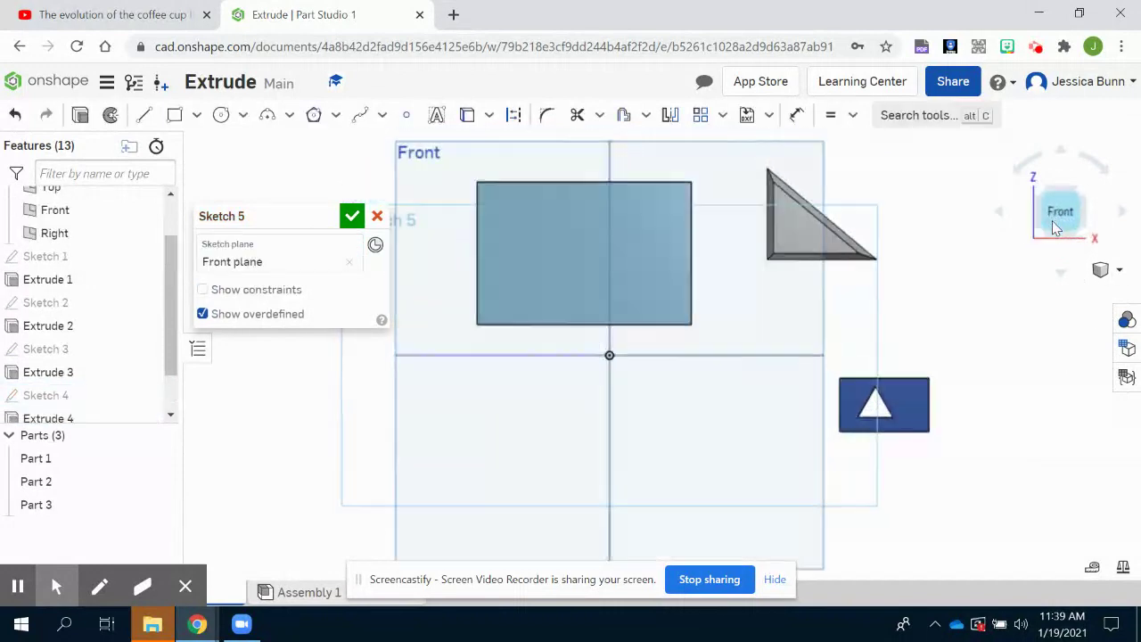
Step: Draw a 1.25 by 0.75 rectangle below the origin
left_click(174, 115)
left_click(633, 395)
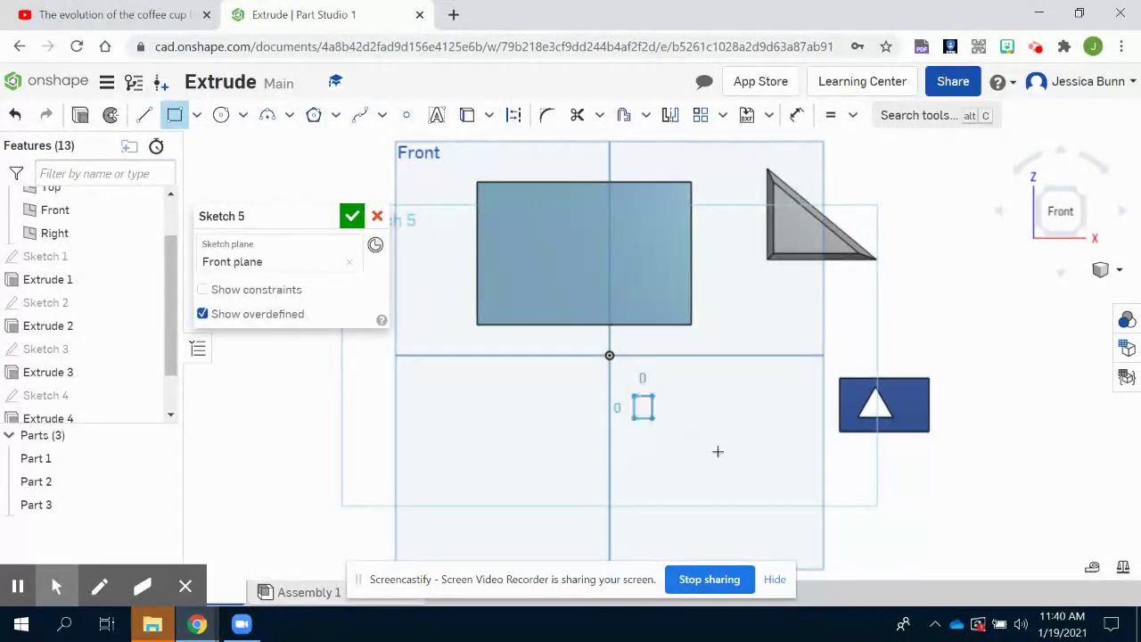
left_click(775, 468)
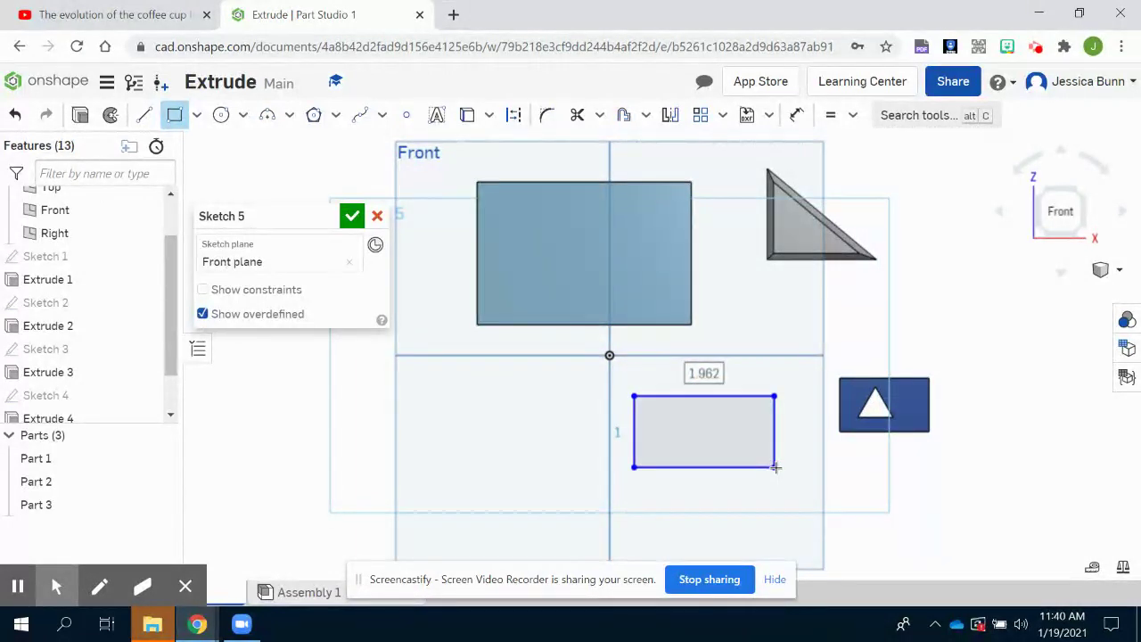
type("1")
key("Return")
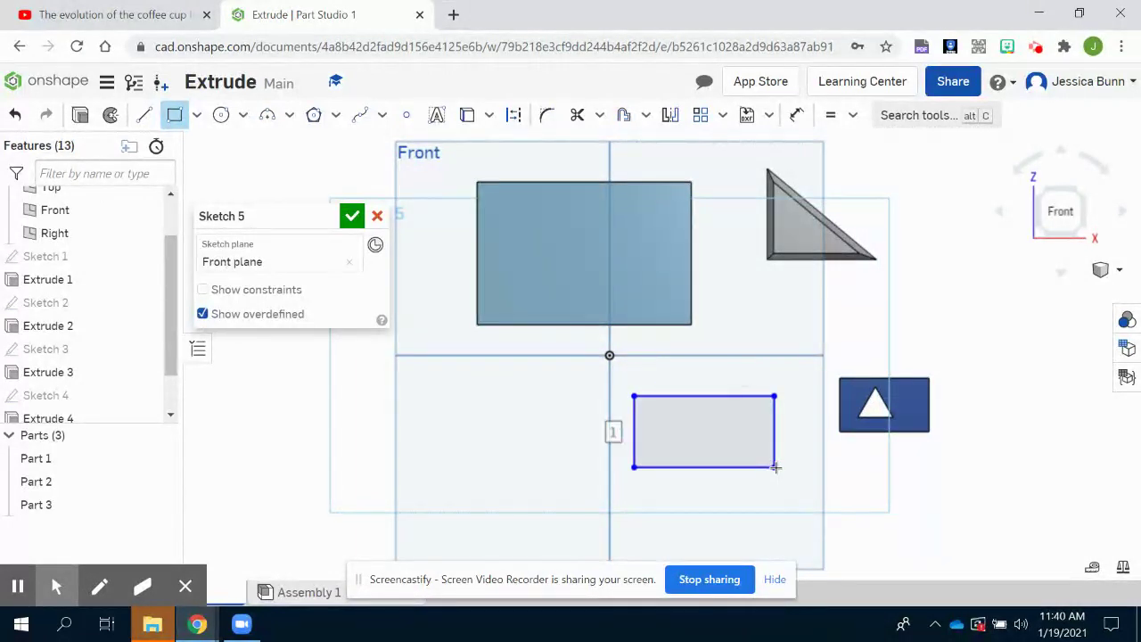
key("Tab")
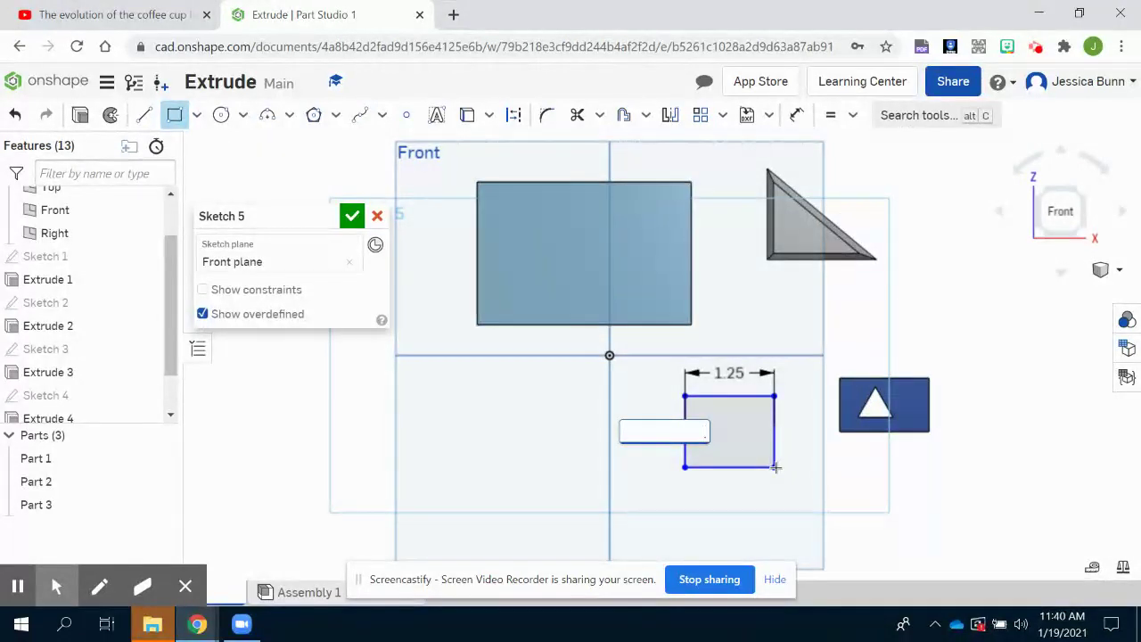
key("Return")
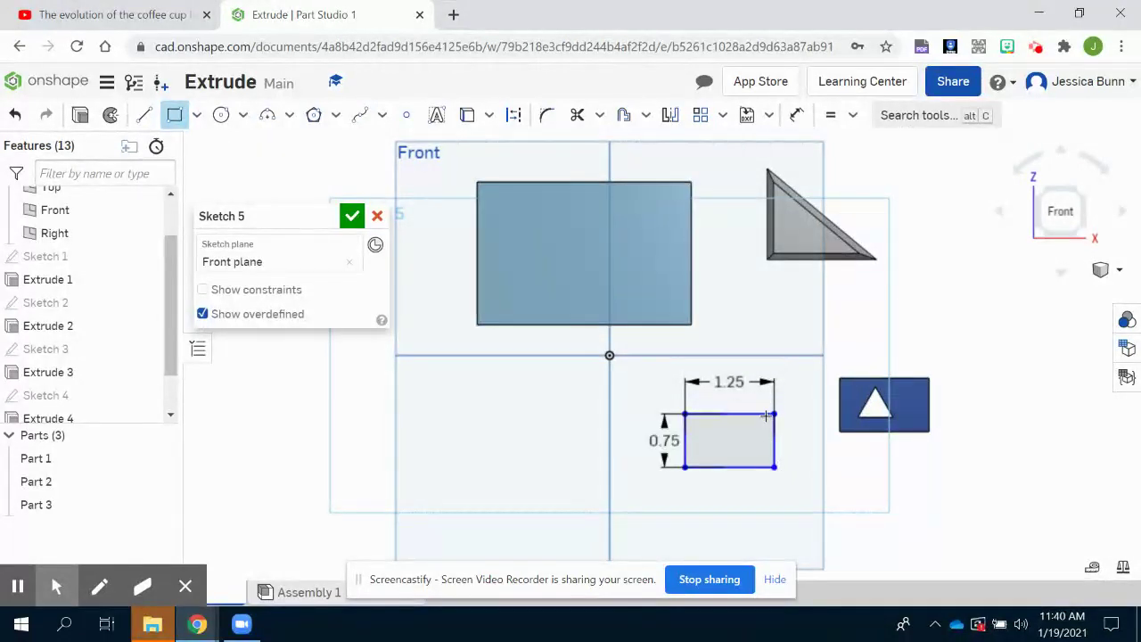
Step: Close Sketch 5 and extrude its rectangle 0.5 in into new solid Part 4
left_click(354, 218)
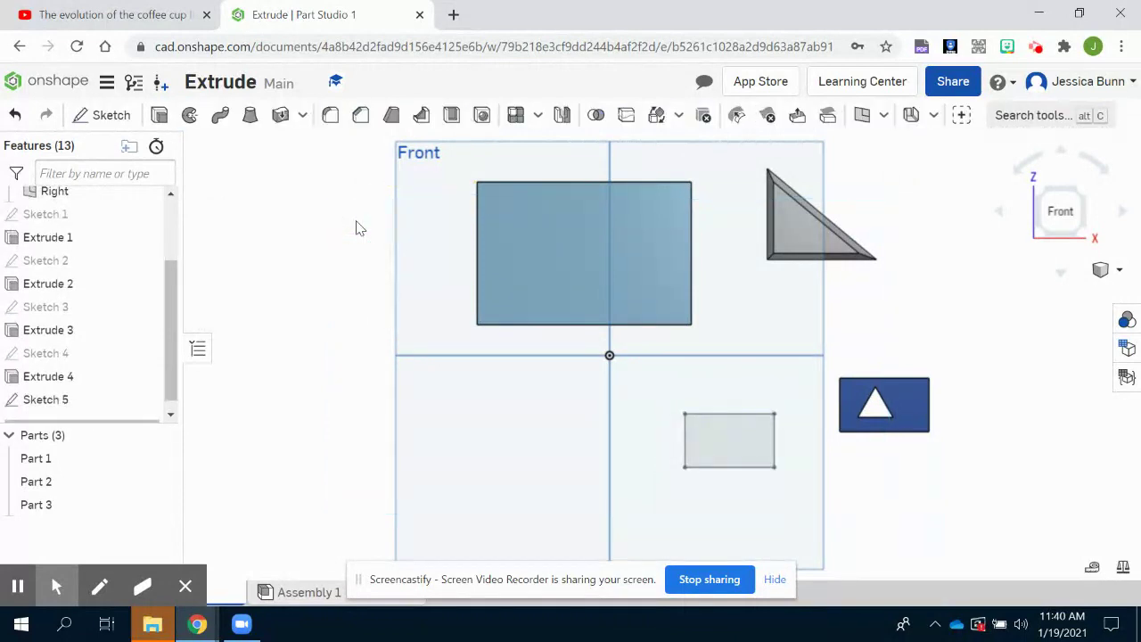
left_click(1077, 195)
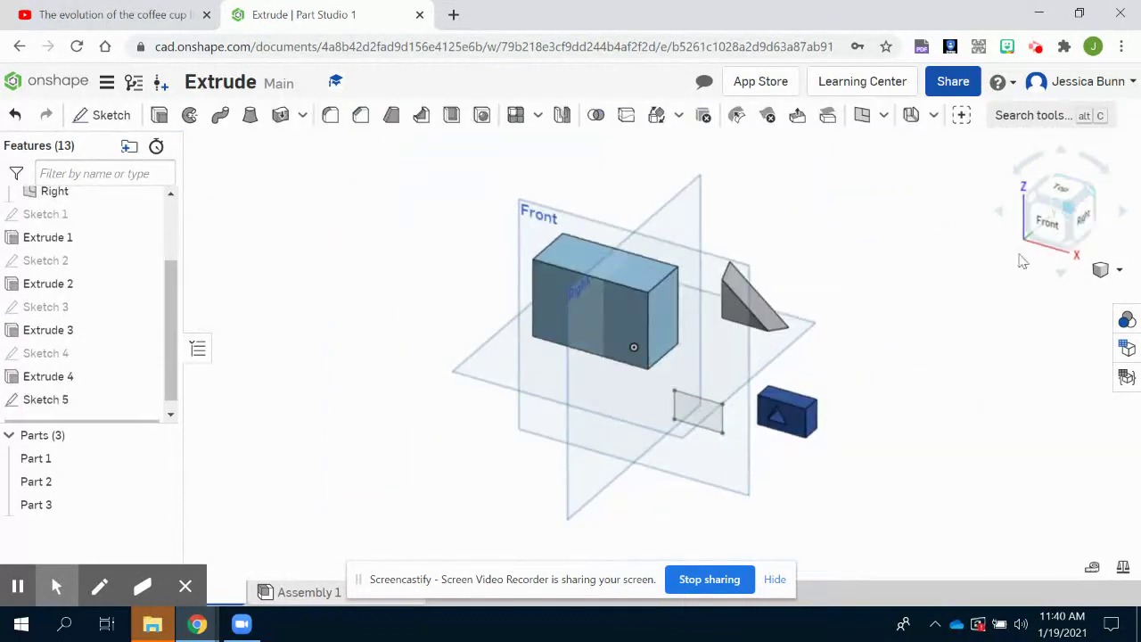
left_click(159, 115)
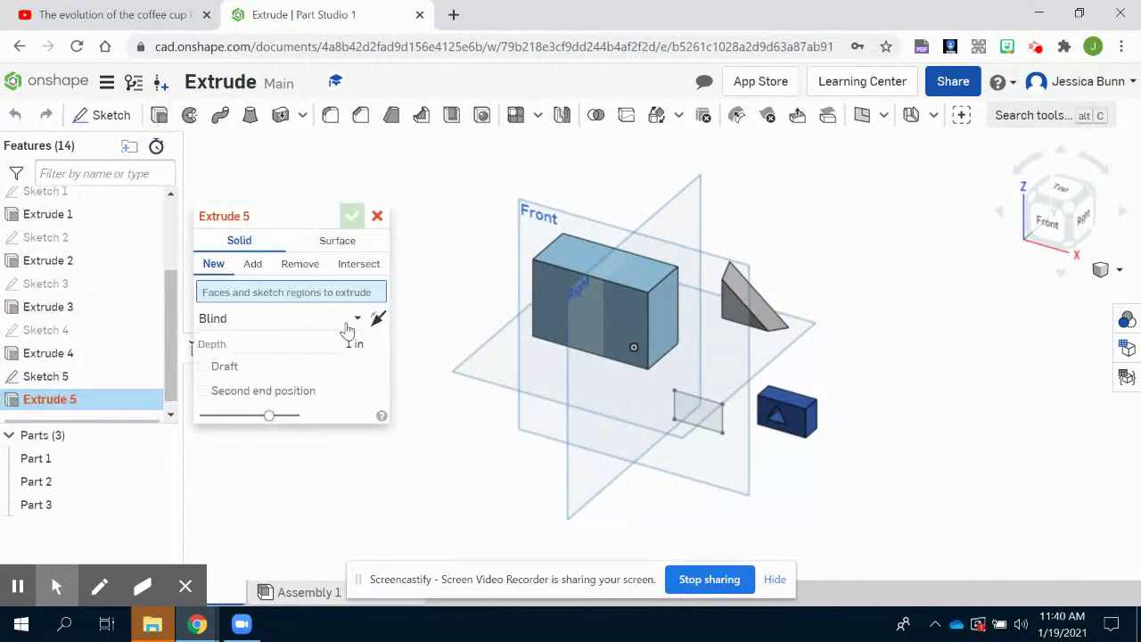
left_click(690, 415)
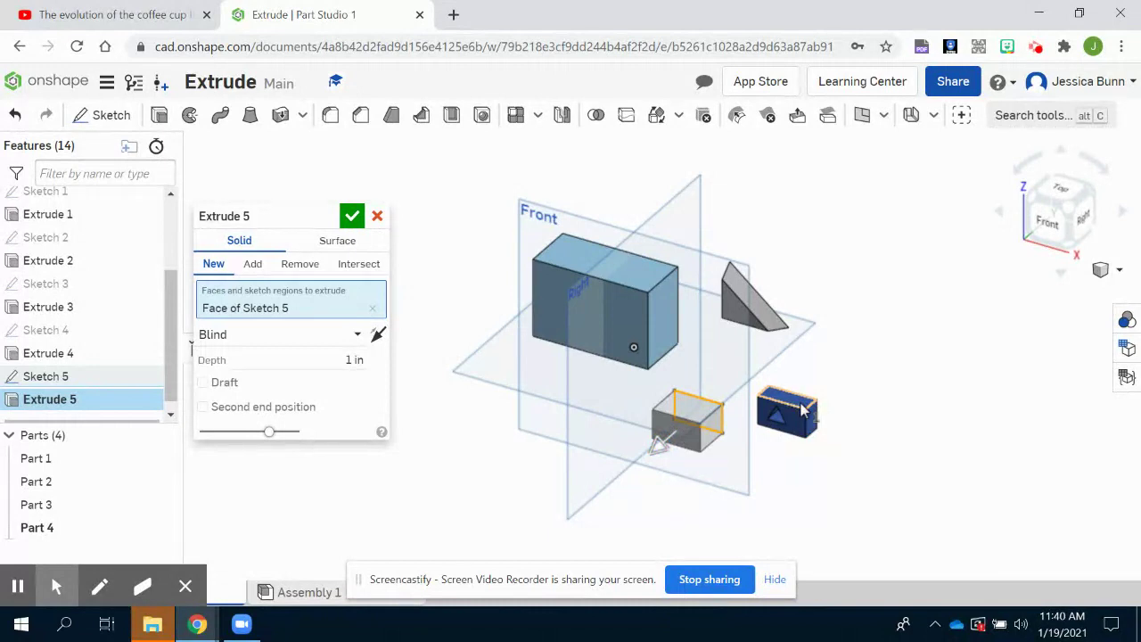
left_click(339, 360)
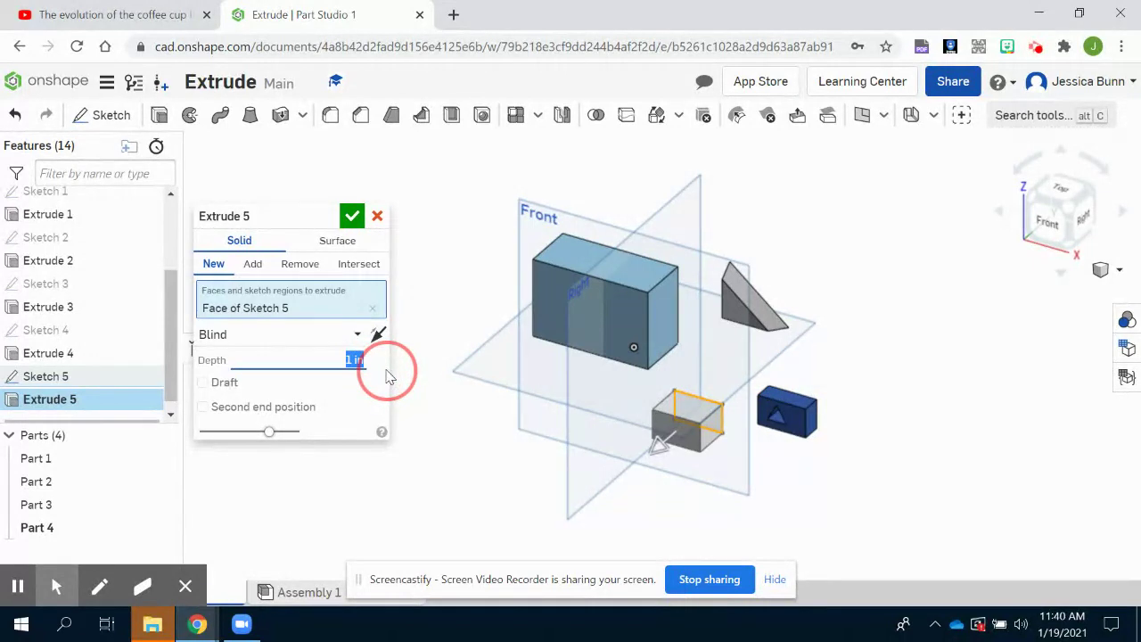
key("Return")
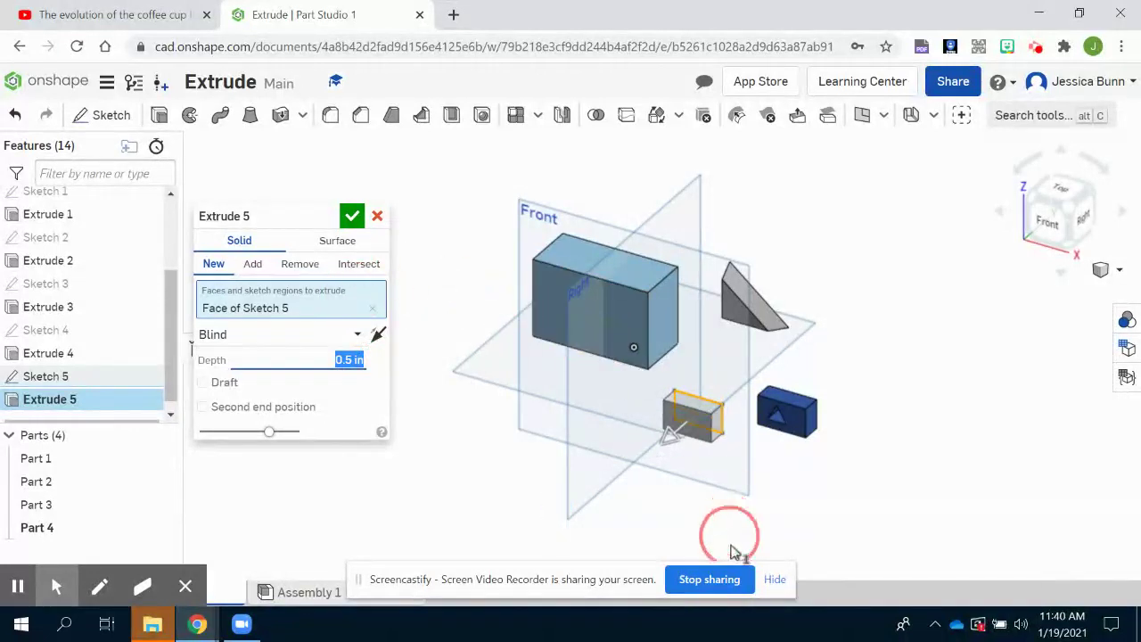
left_click(350, 218)
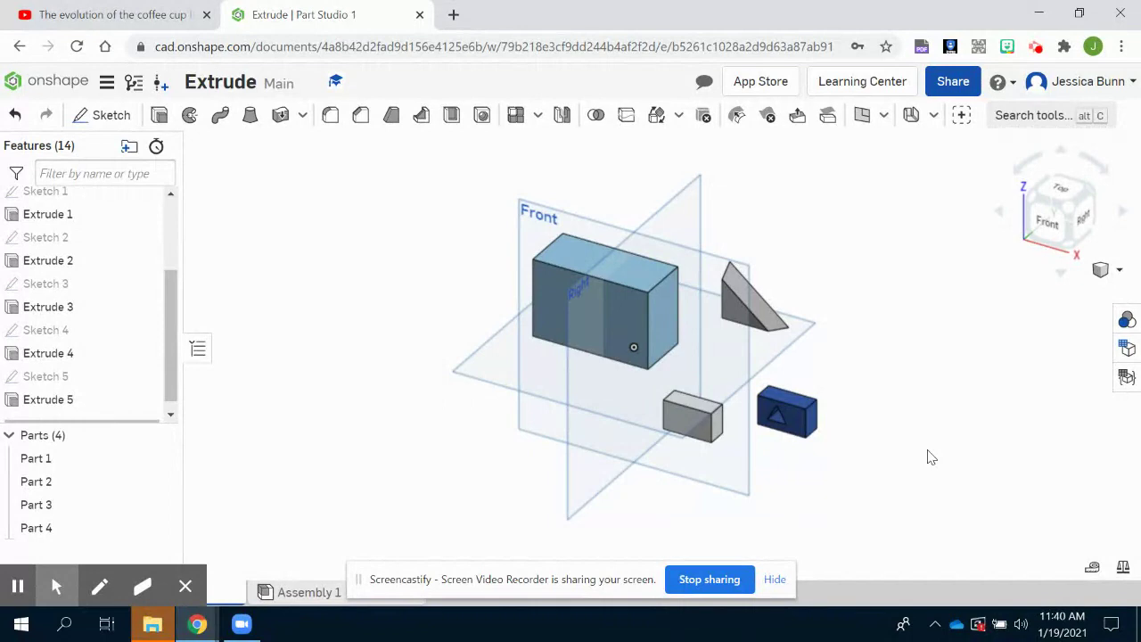
Step: Start Sketch 6 on the grey block's front face, viewed straight on and centered
left_click(100, 115)
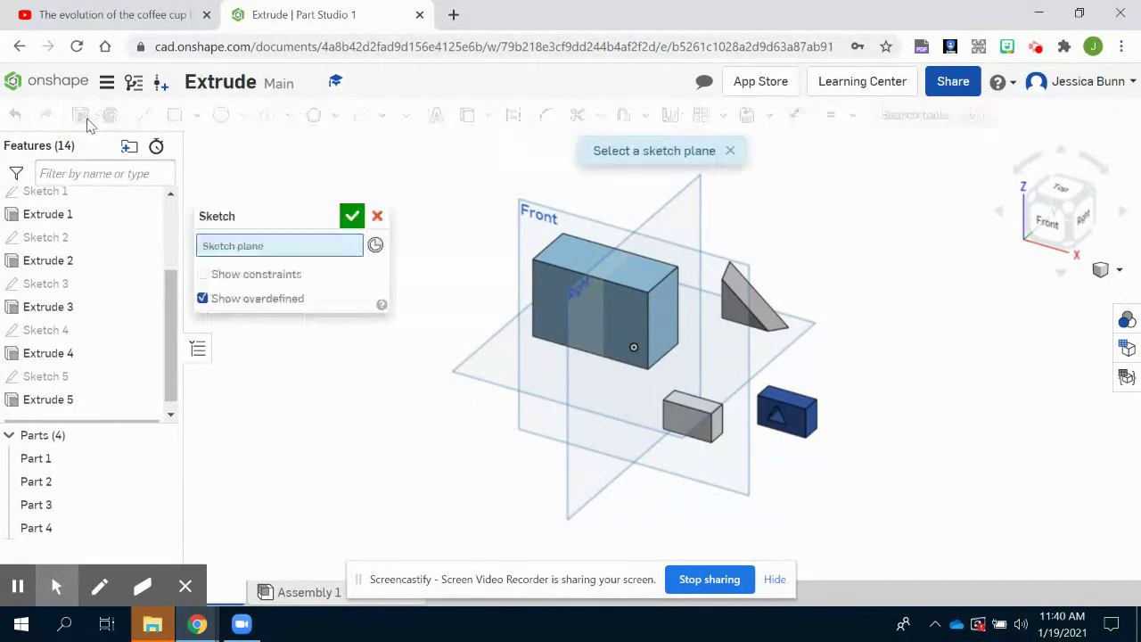
left_click(687, 428)
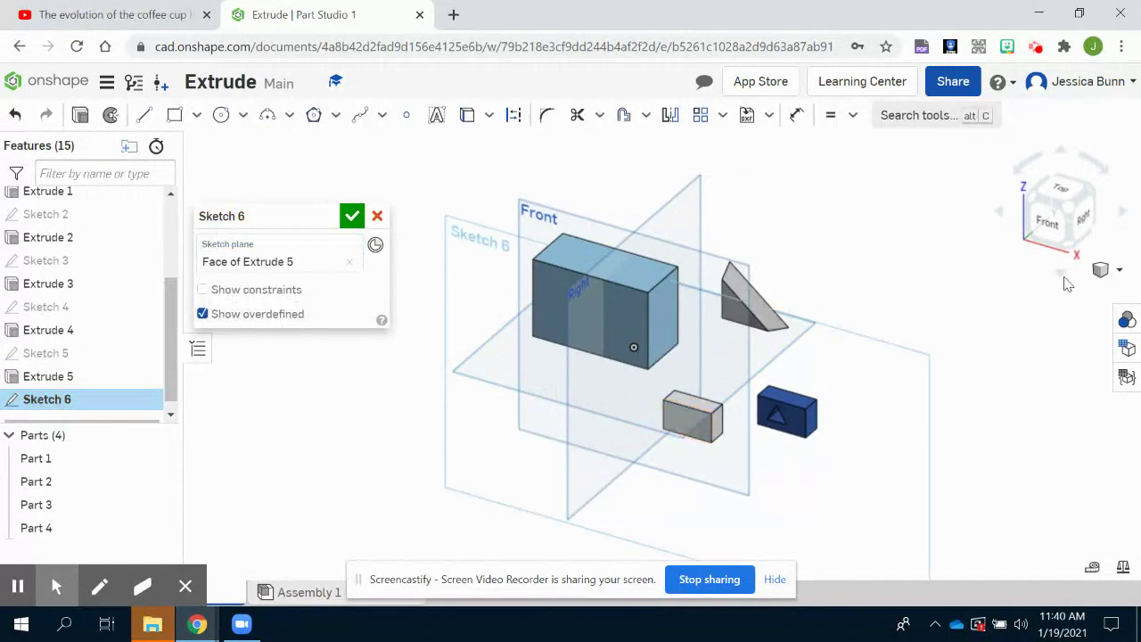
left_click(1052, 225)
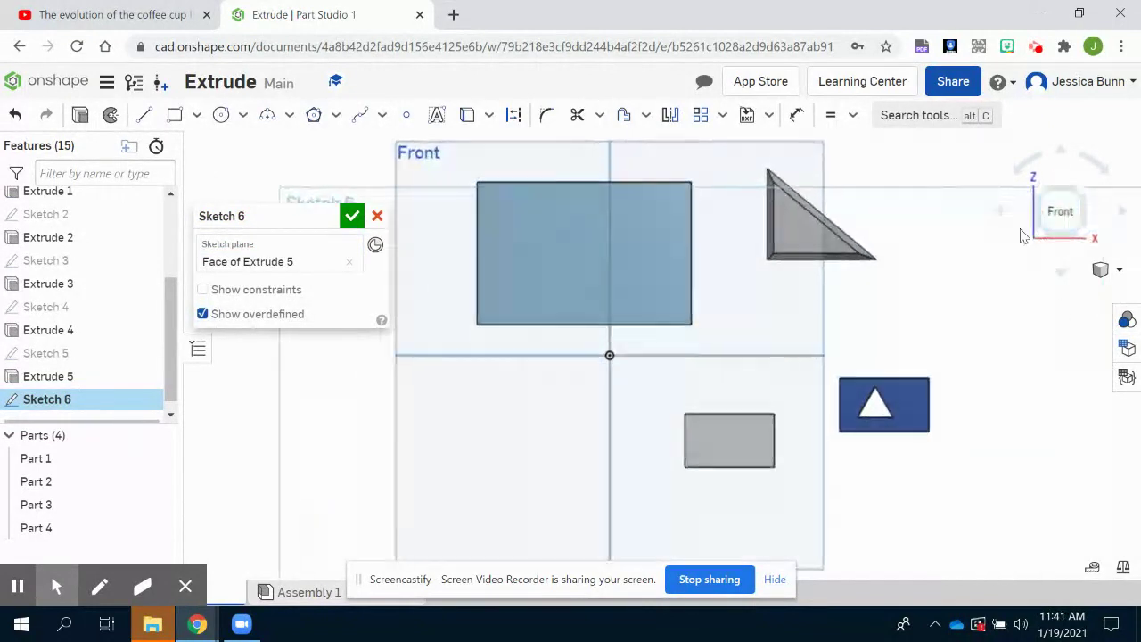
scroll(733, 462, "down", 3)
scroll(731, 462, "up", 5)
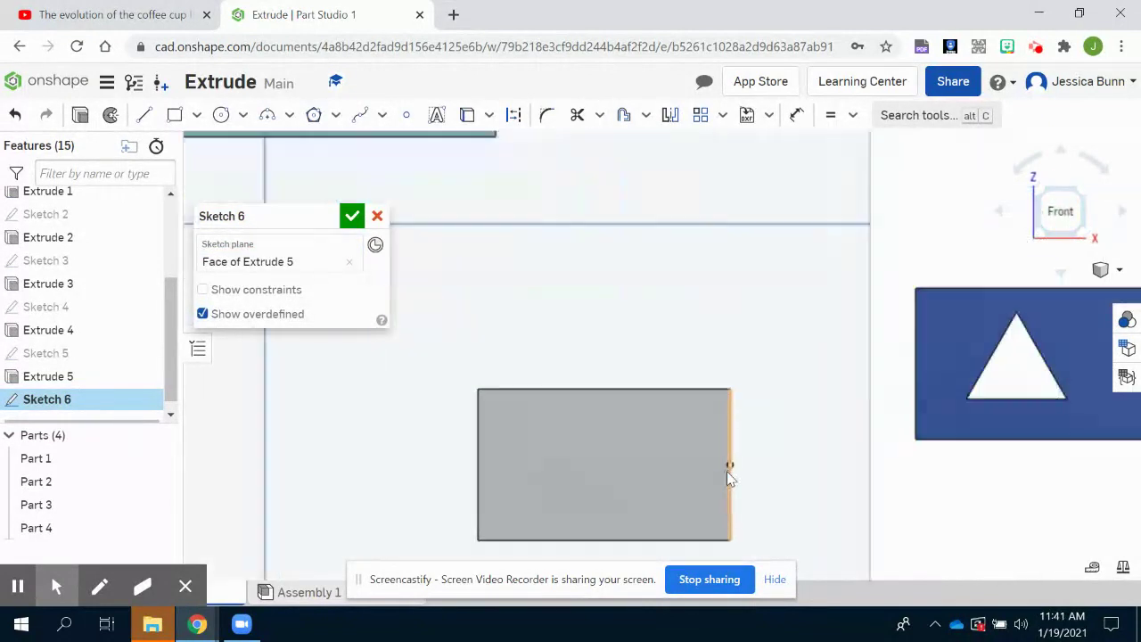
middle_click_drag(744, 437, 780, 344)
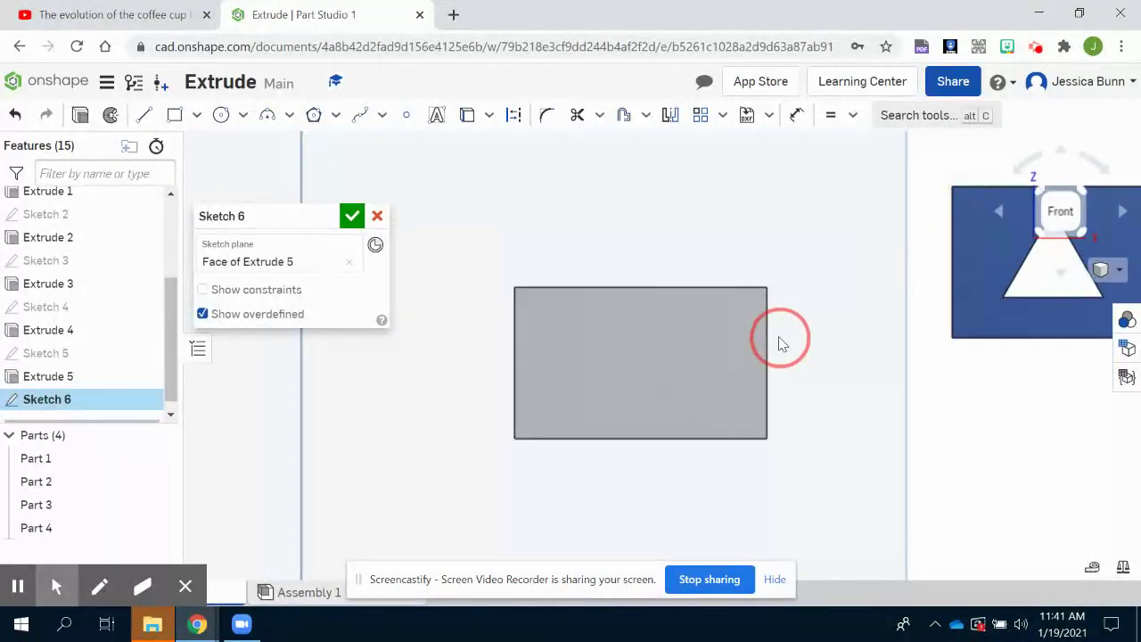
Step: Draw a closed three-line triangle inside the grey block's face
left_click(142, 116)
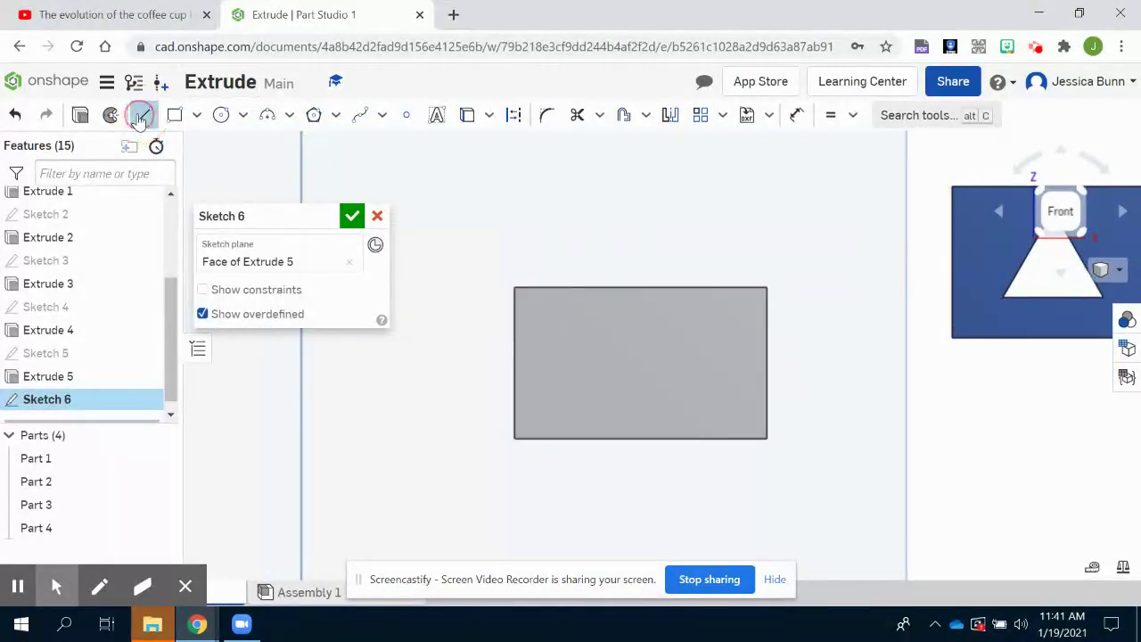
left_click(578, 382)
left_click(612, 314)
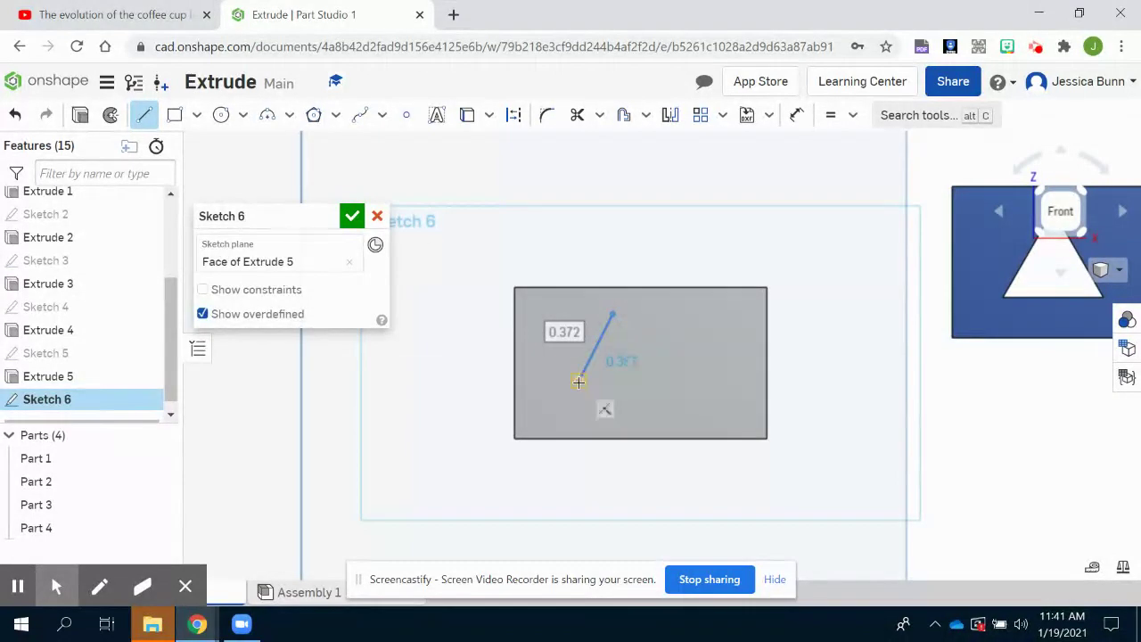
left_click(650, 382)
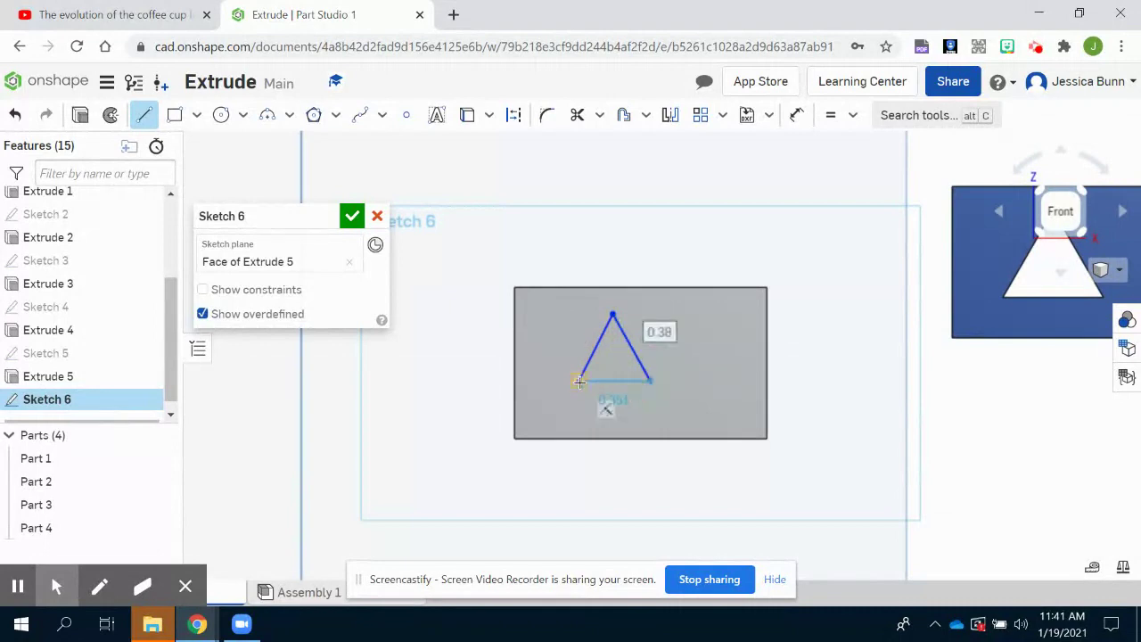
left_click(578, 382)
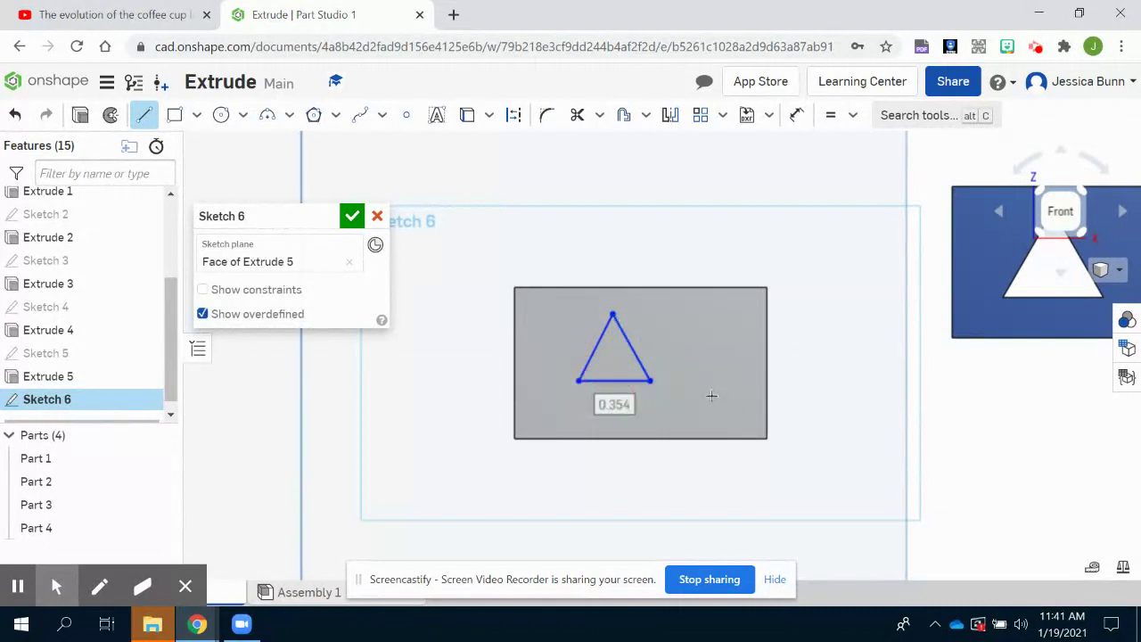
right_click(675, 363)
left_click(723, 113)
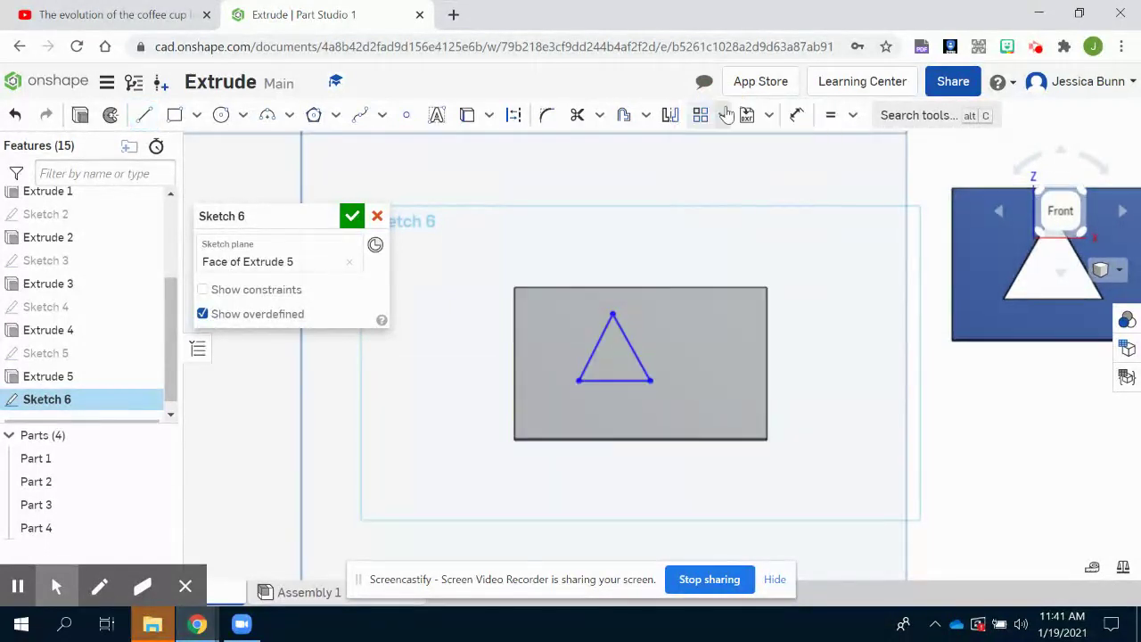
Step: Constrain the triangle's base horizontal and make all three sides equal
left_click(852, 117)
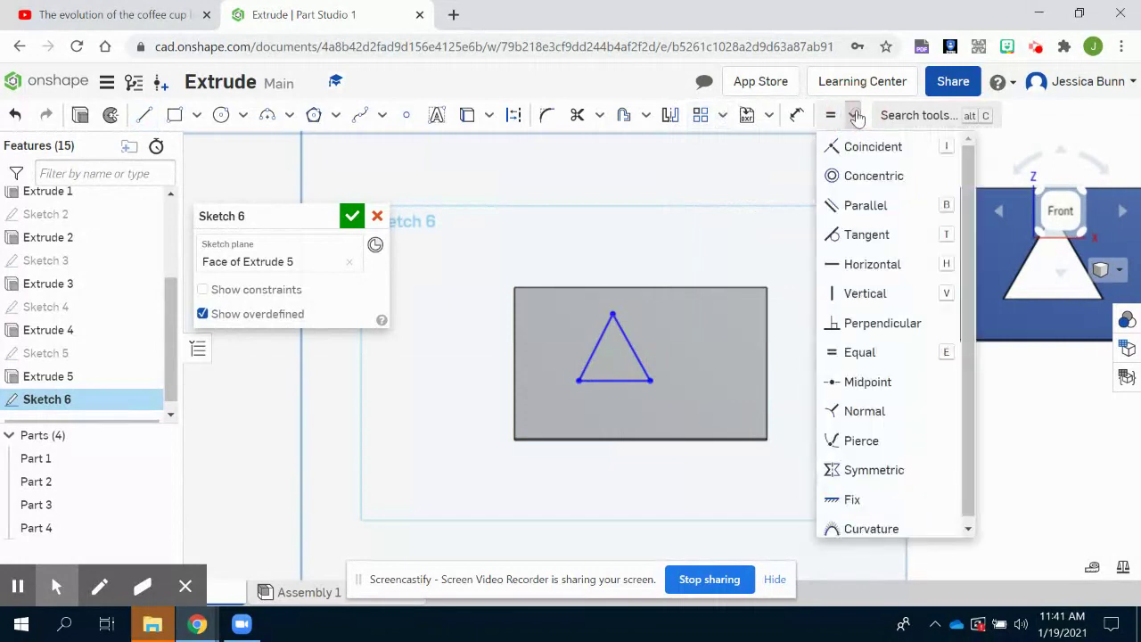
left_click(899, 277)
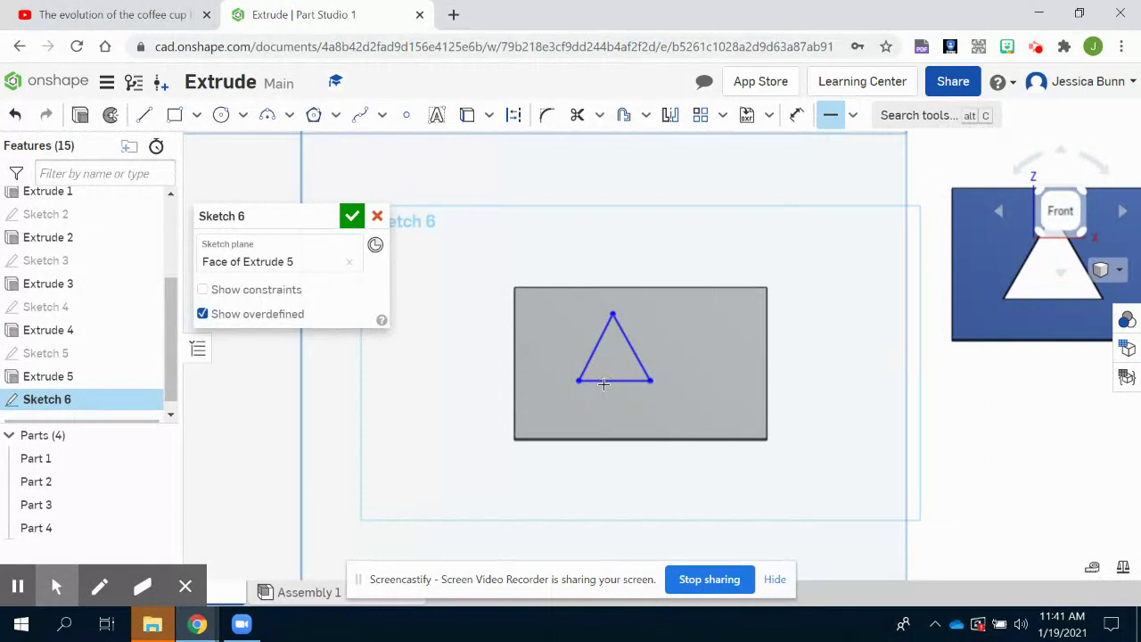
left_click(852, 115)
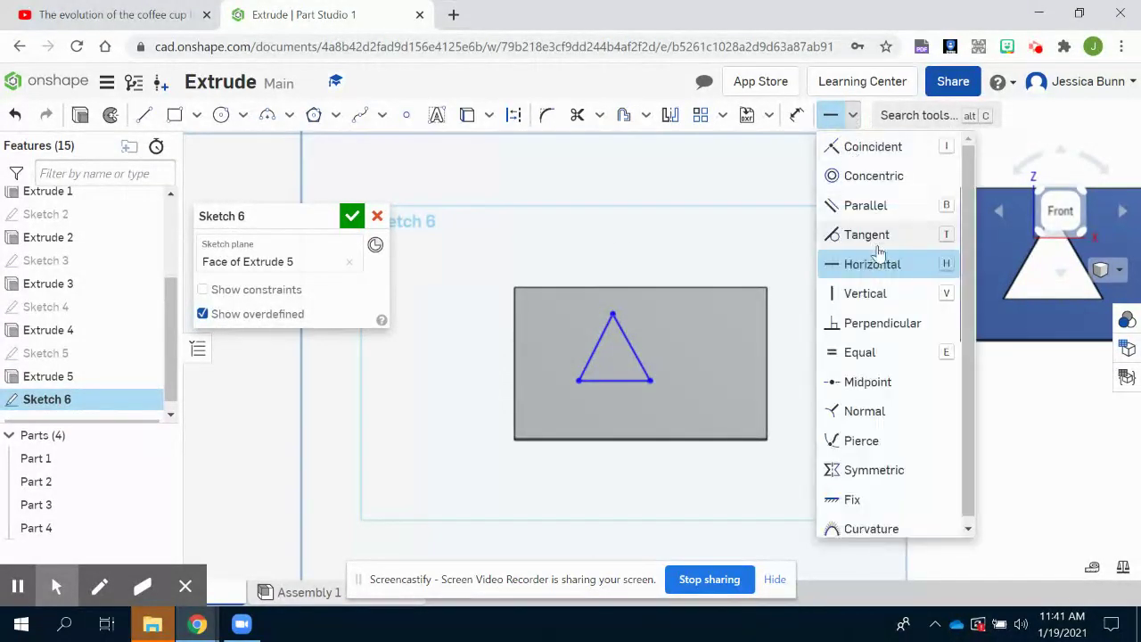
left_click(870, 353)
left_click(635, 343)
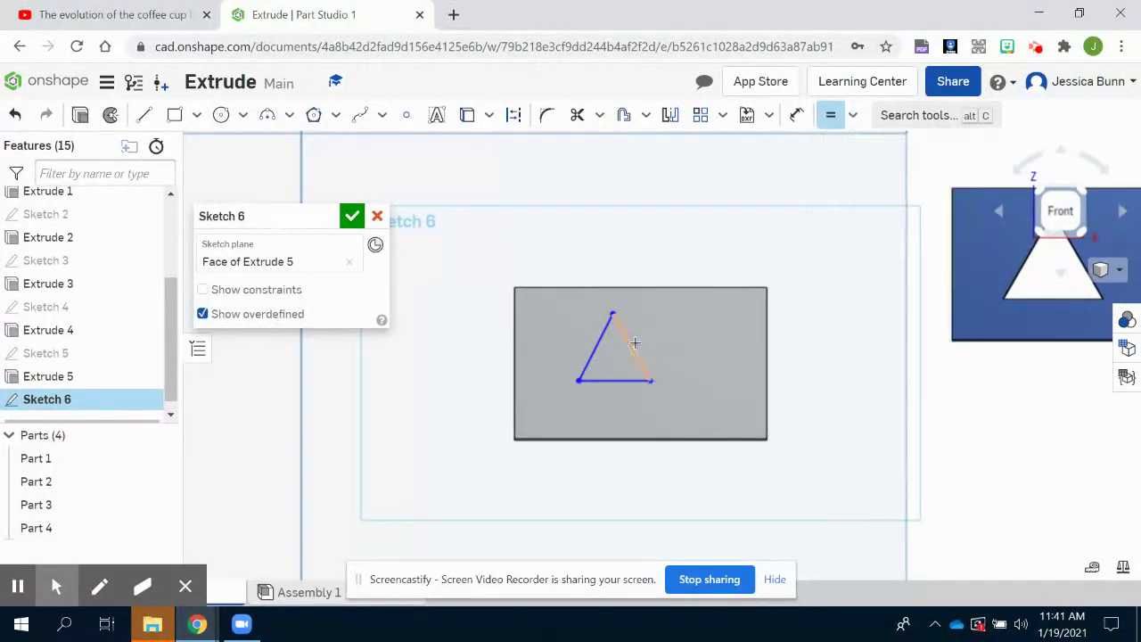
left_click(620, 380)
left_click(606, 363)
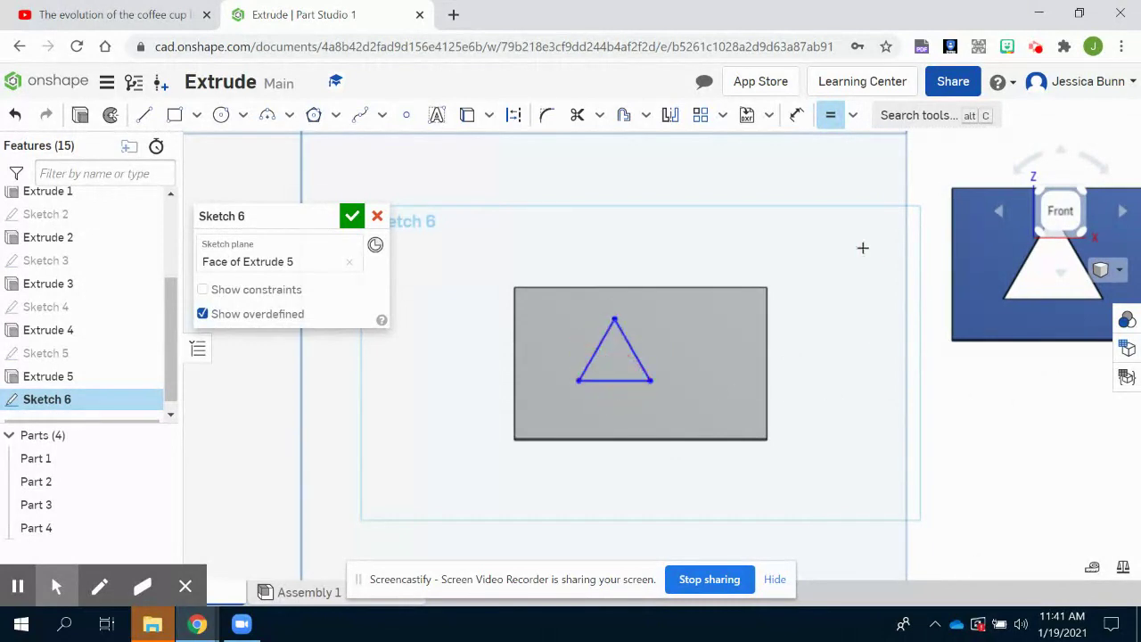
Step: Dimension the triangle's base length to 0.5 in
left_click(796, 114)
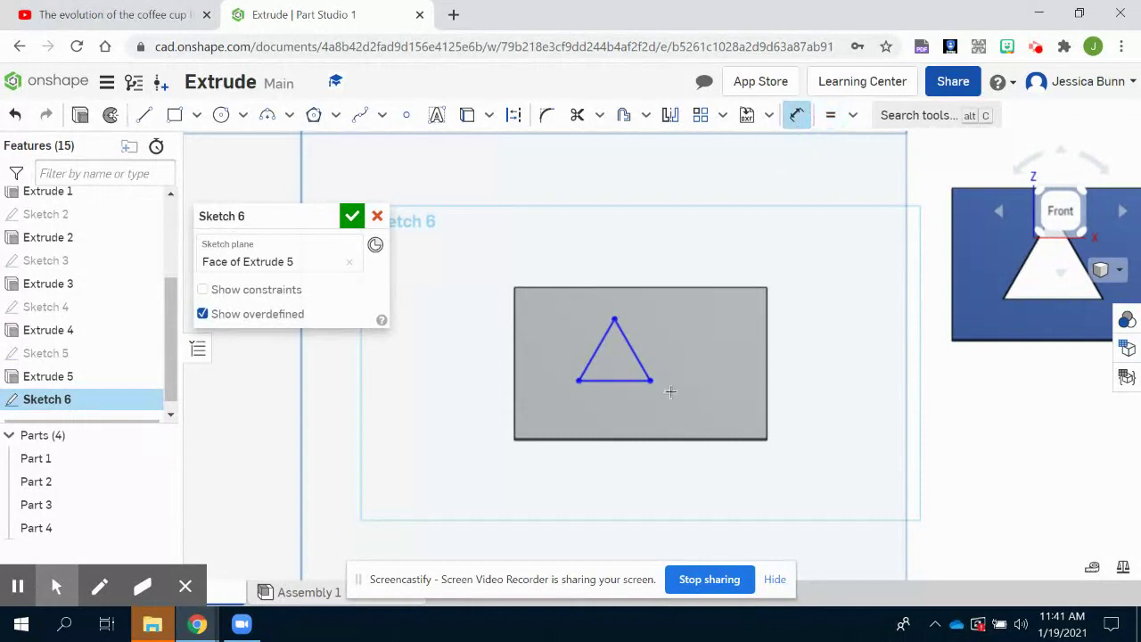
left_click(620, 382)
left_click(625, 405)
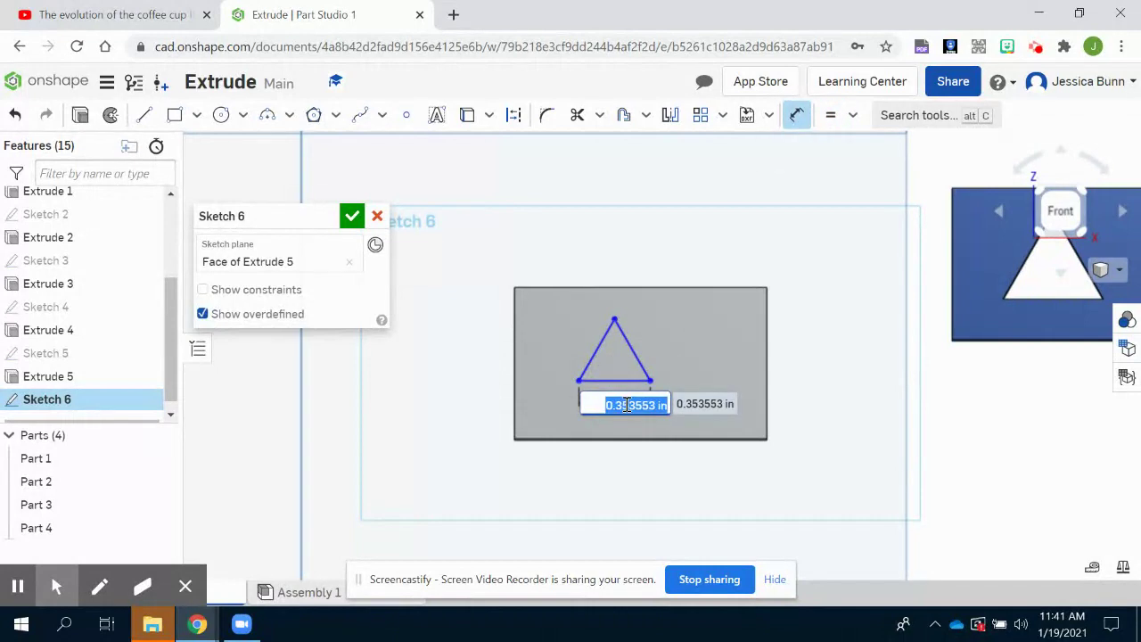
key("BackSpace")
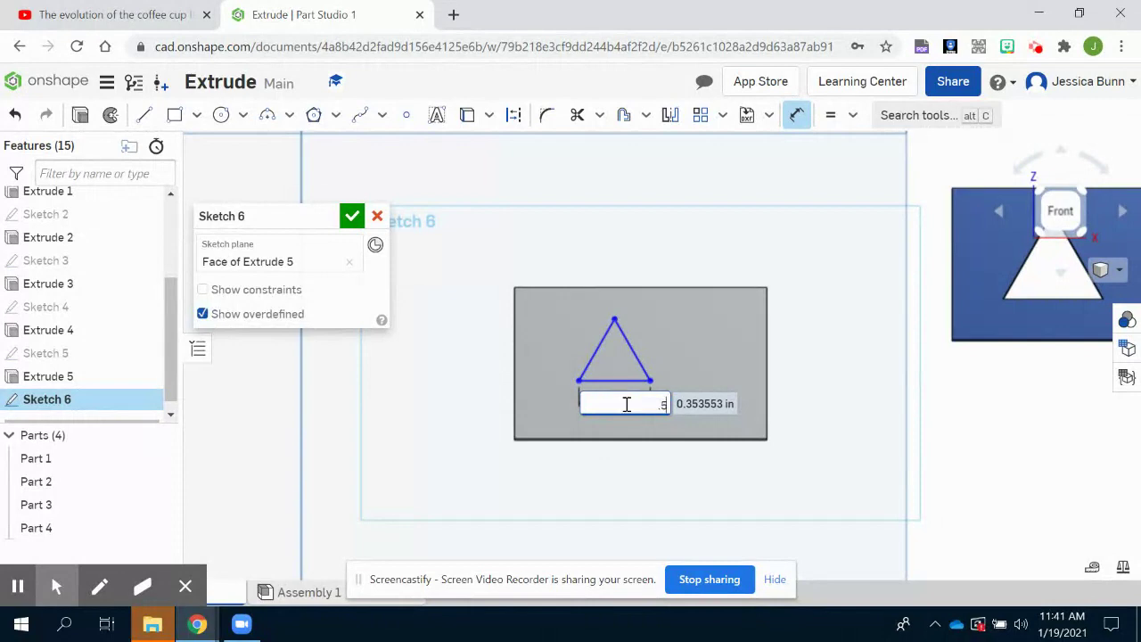
type(".5")
key("Return")
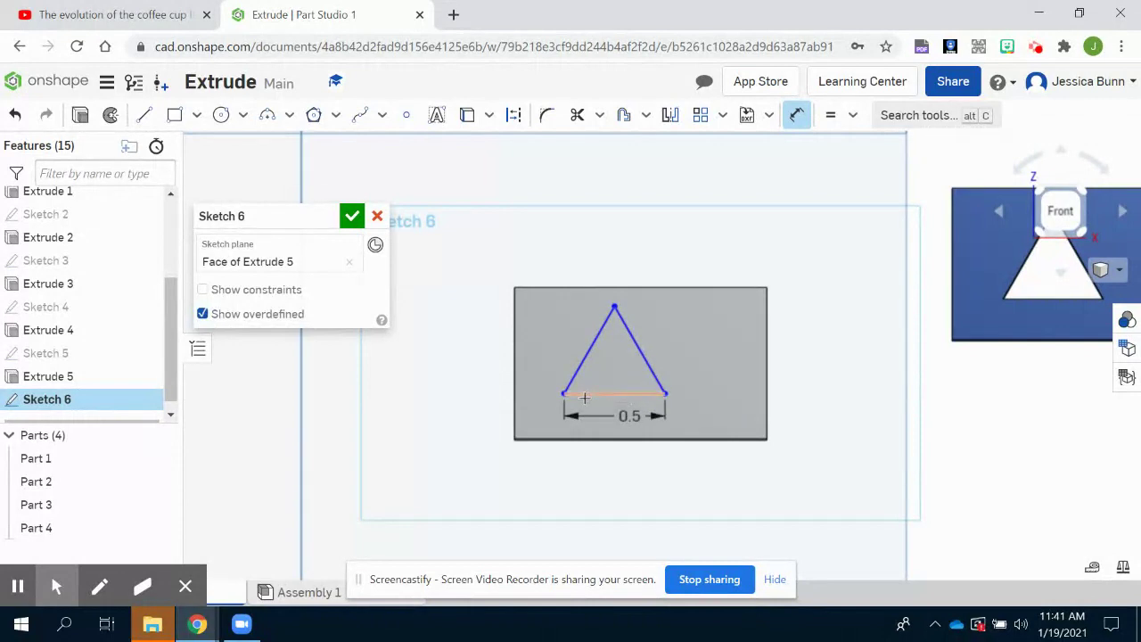
Step: Set the apex 0.5 in from the block's left edge
left_click(518, 330)
left_click(614, 307)
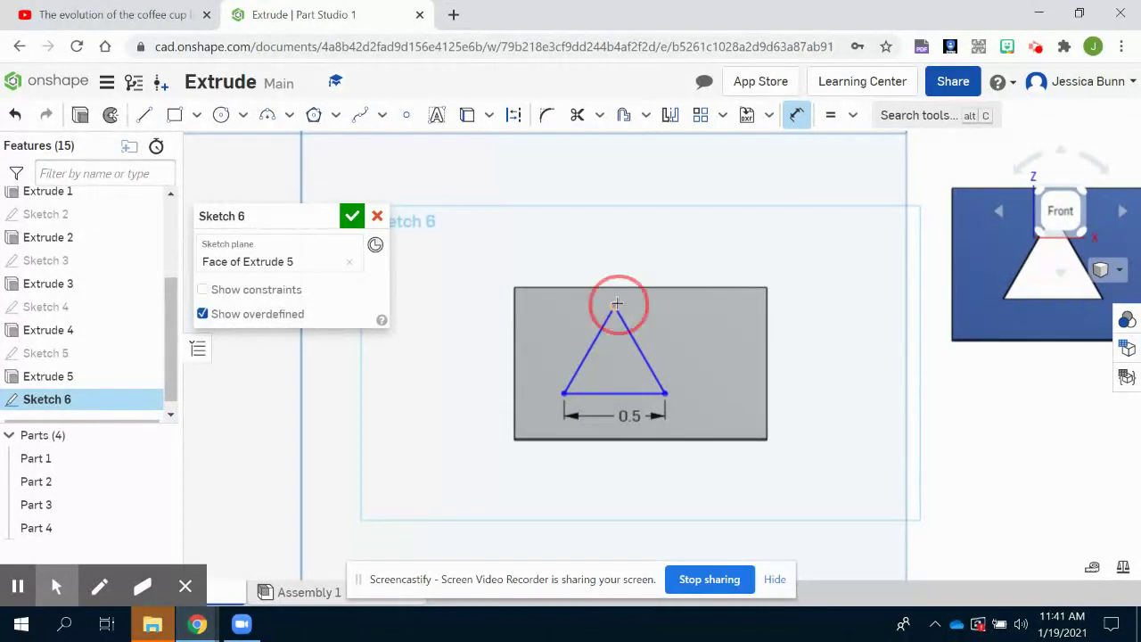
left_click(560, 251)
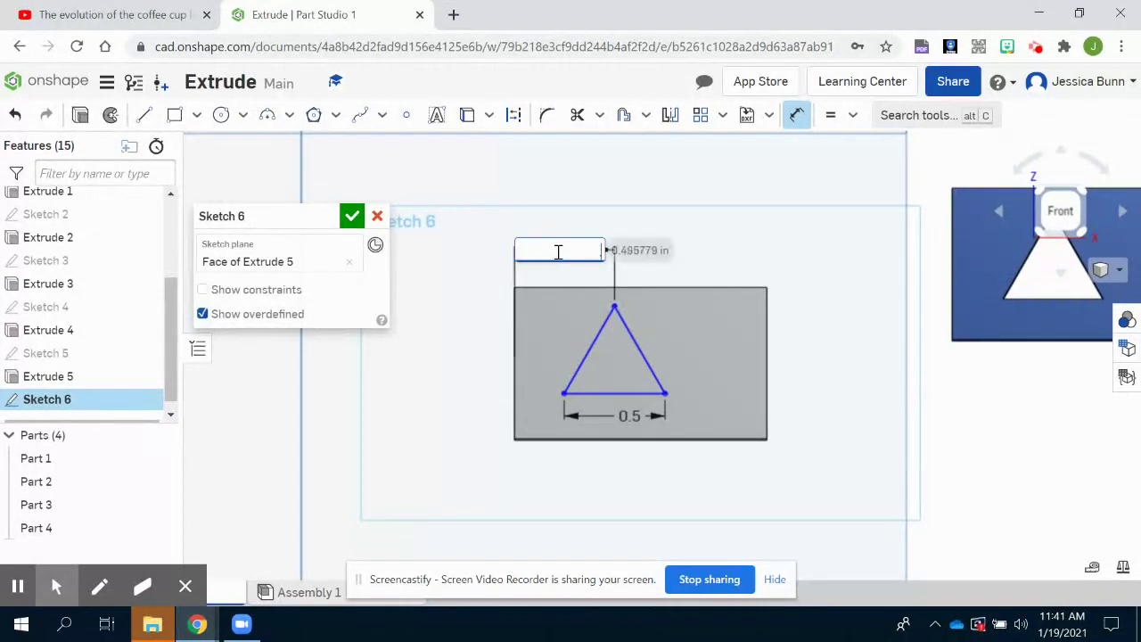
type(".5")
key("Return")
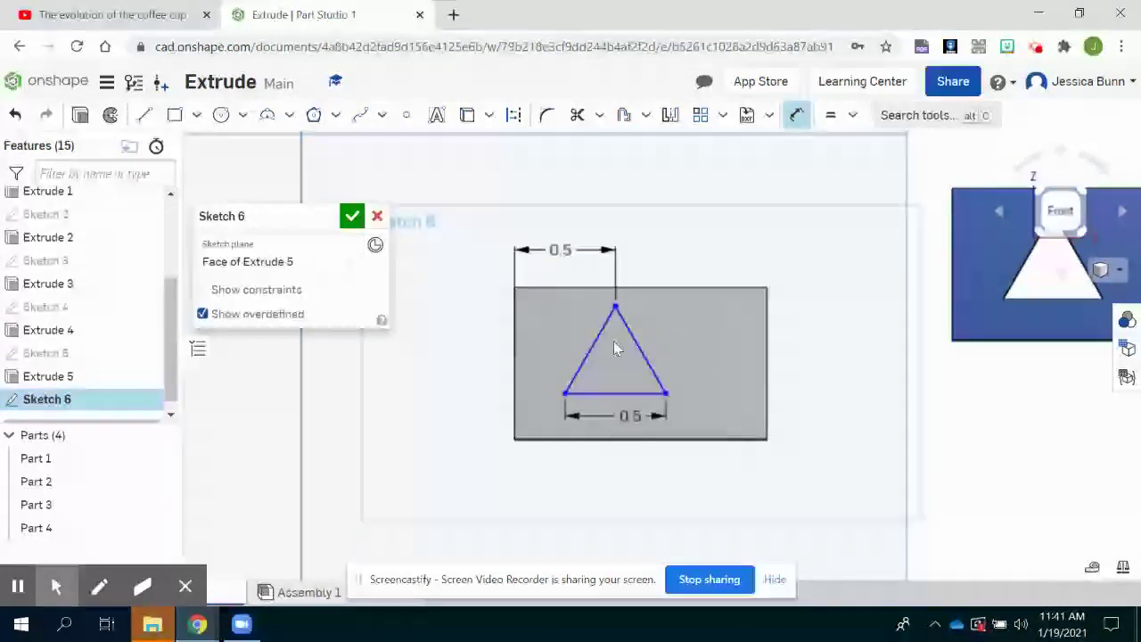
Step: Set the triangle's base 0.2 in above the block's bottom edge
left_click(580, 392)
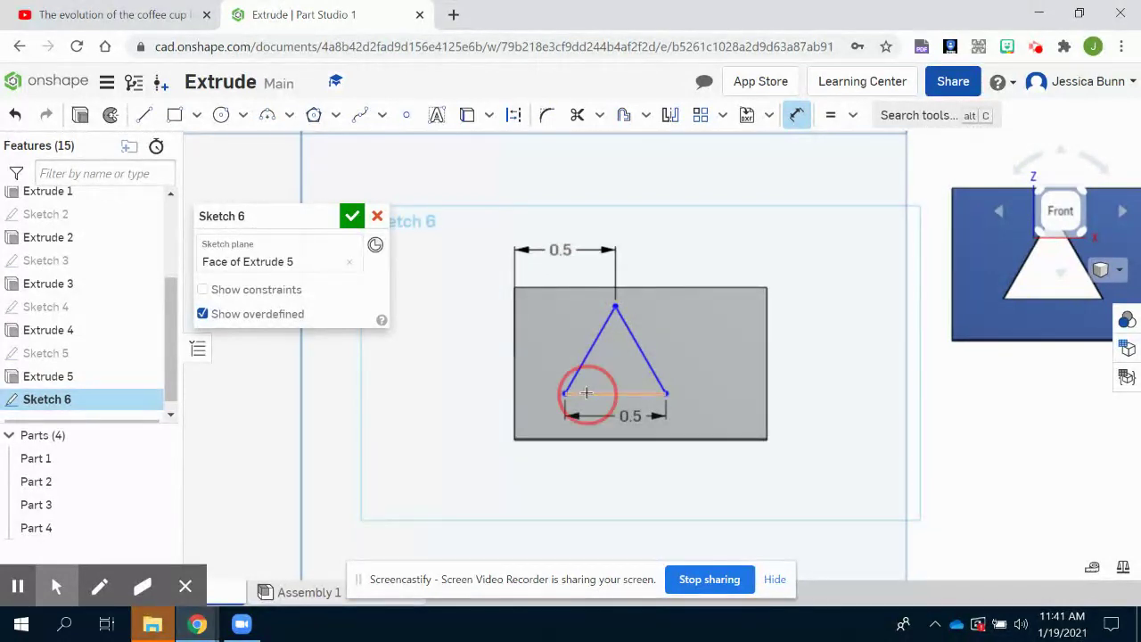
left_click(584, 440)
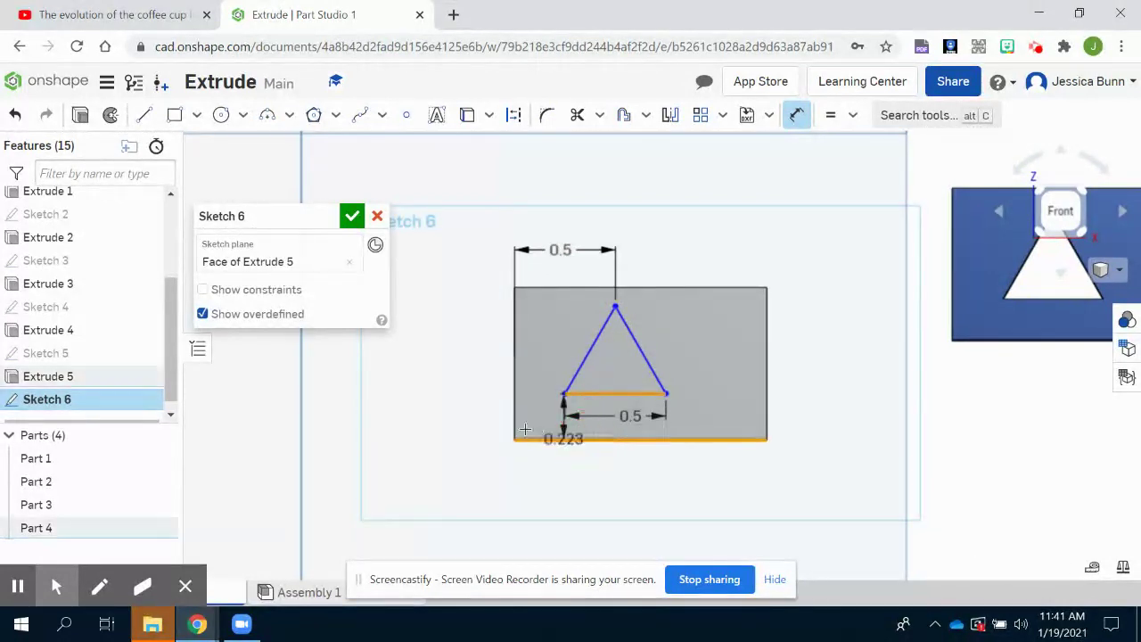
left_click(500, 430)
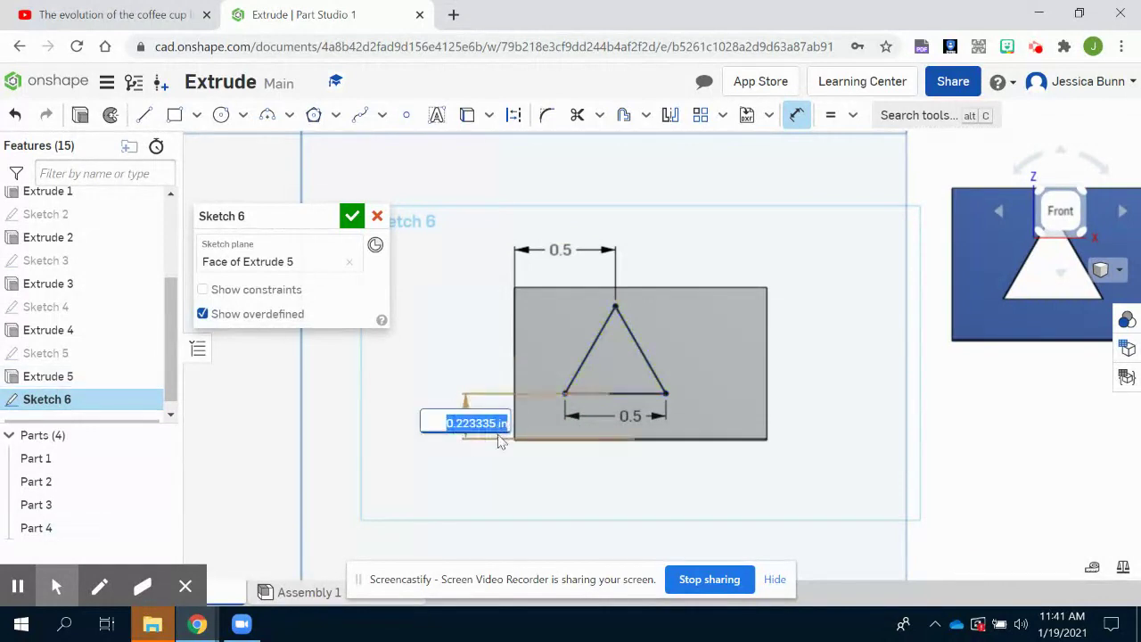
key("BackSpace")
key("Return")
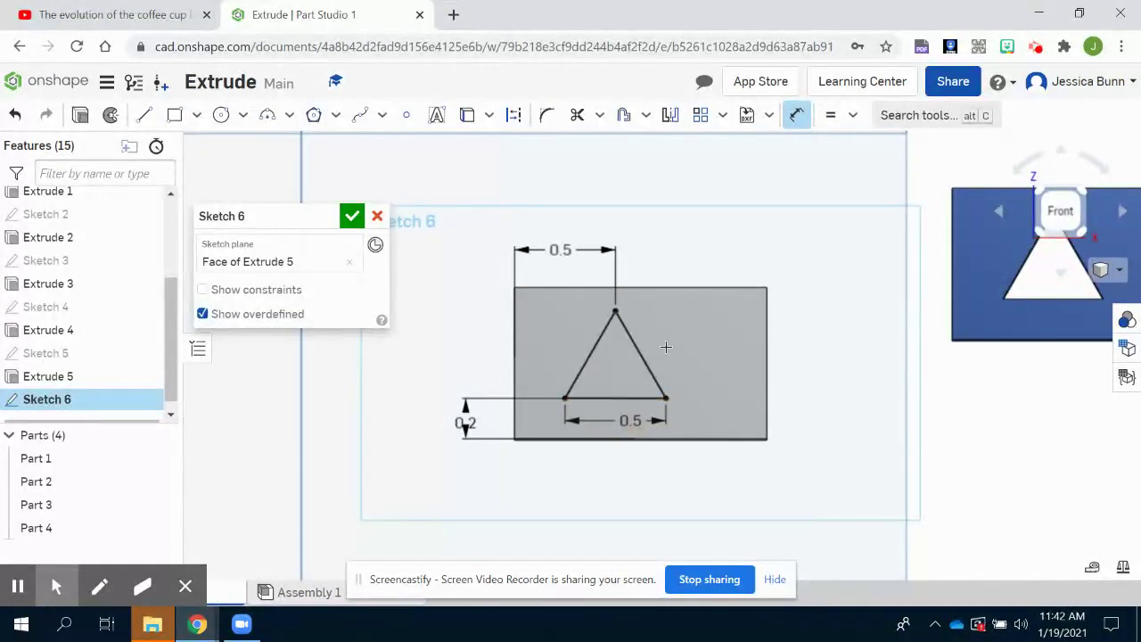
Step: Extrude the Sketch 6 triangle 0.5 in from the grey block's face, added to Part 4
left_click(351, 216)
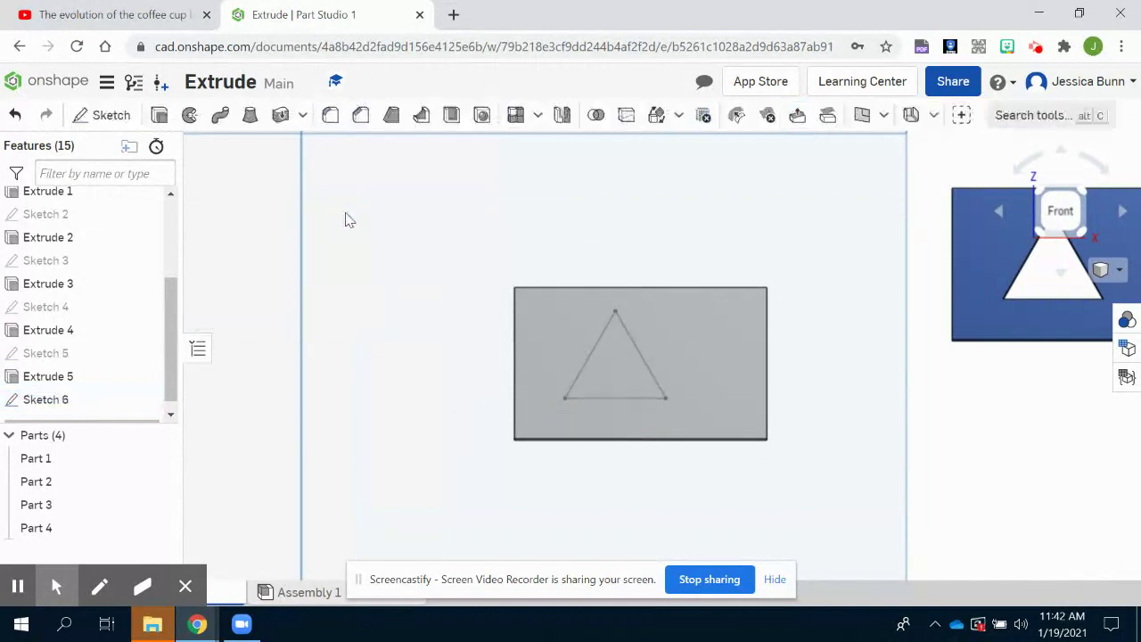
left_click(1081, 191)
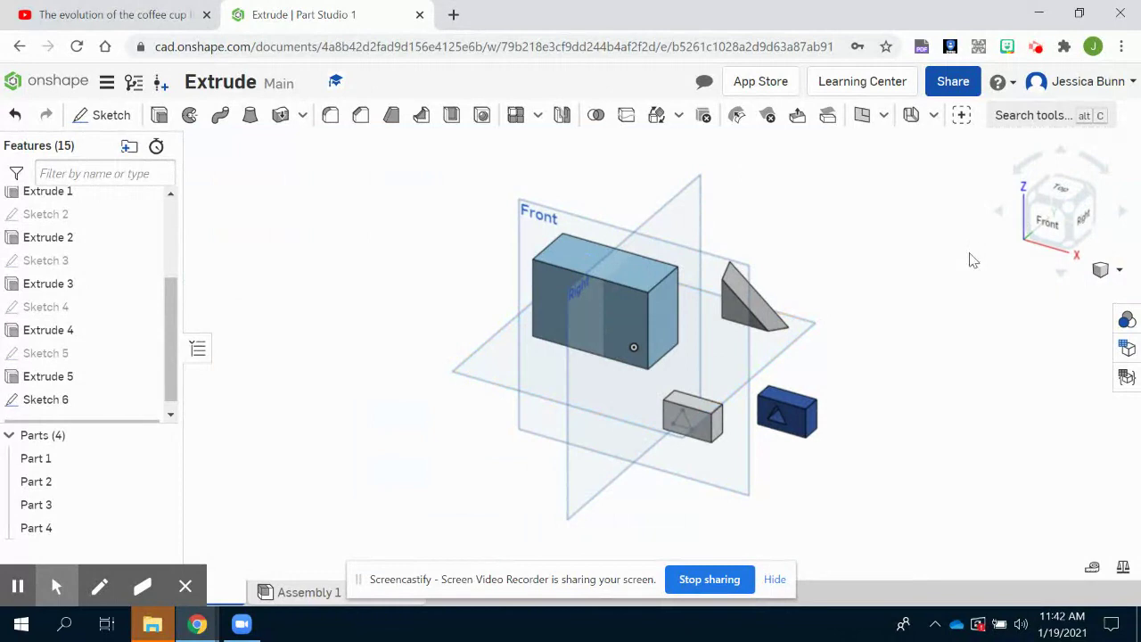
left_click(157, 125)
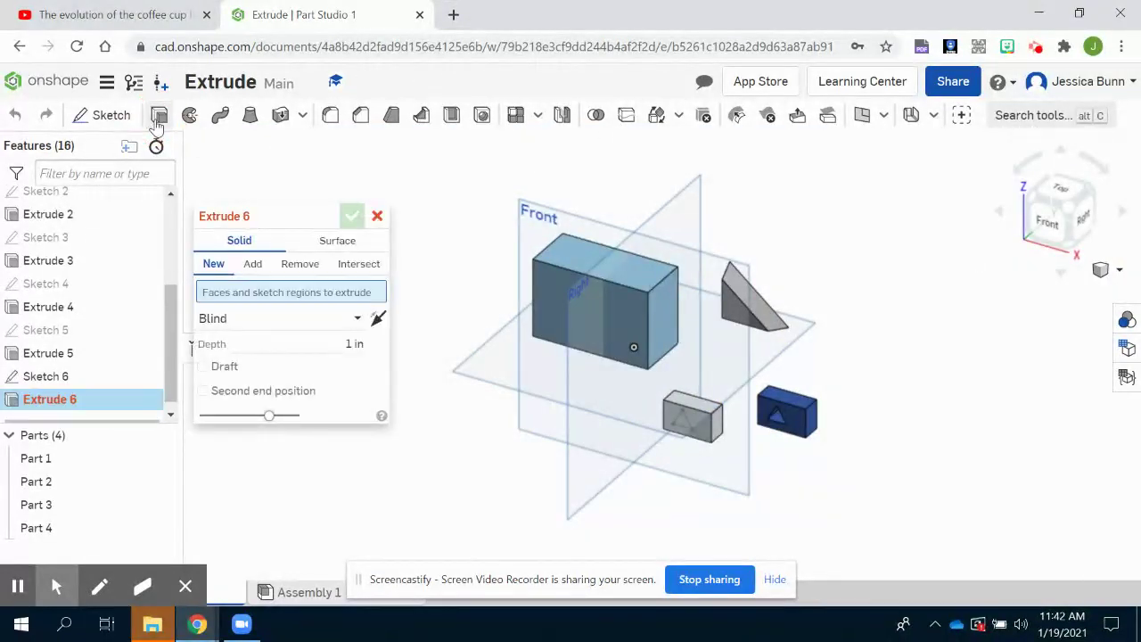
left_click(685, 424)
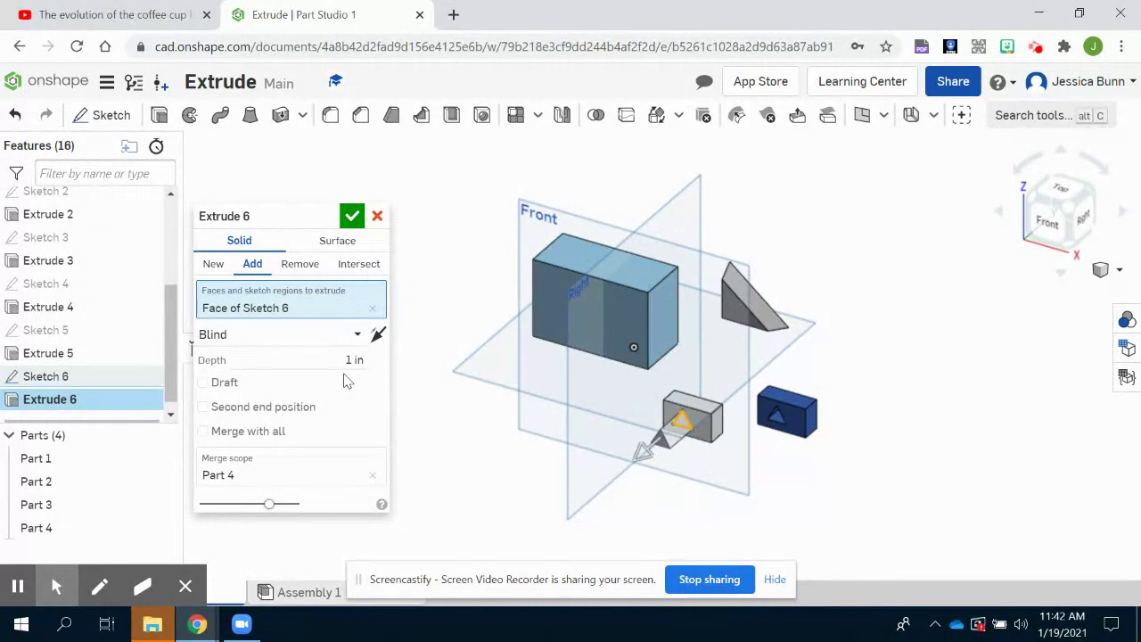
left_click(352, 362)
key("BackSpace")
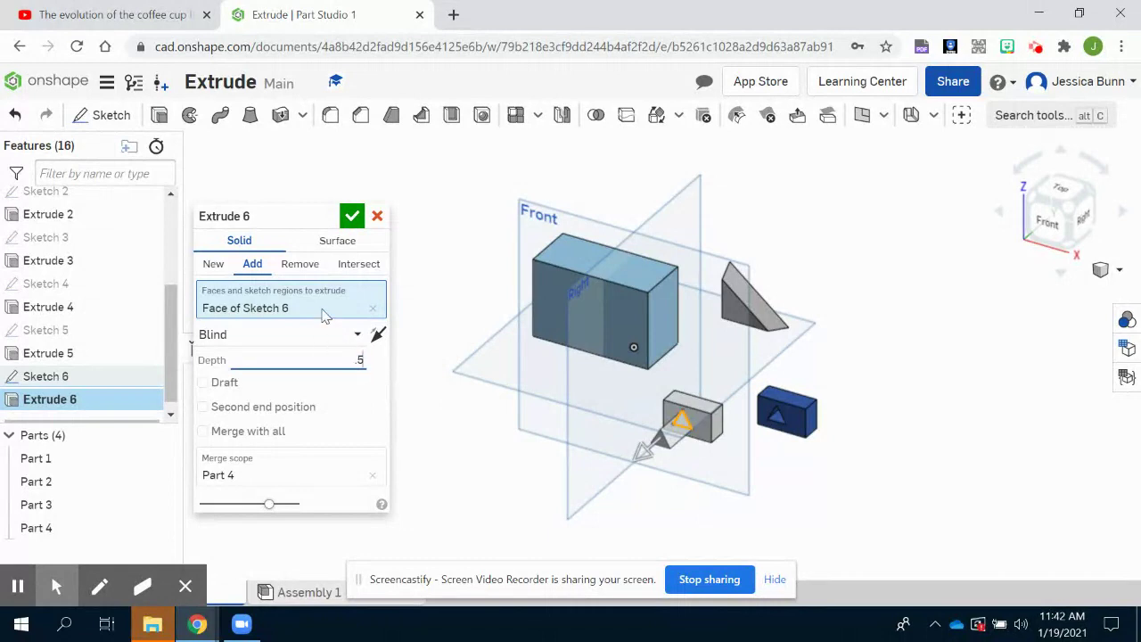
left_click(352, 216)
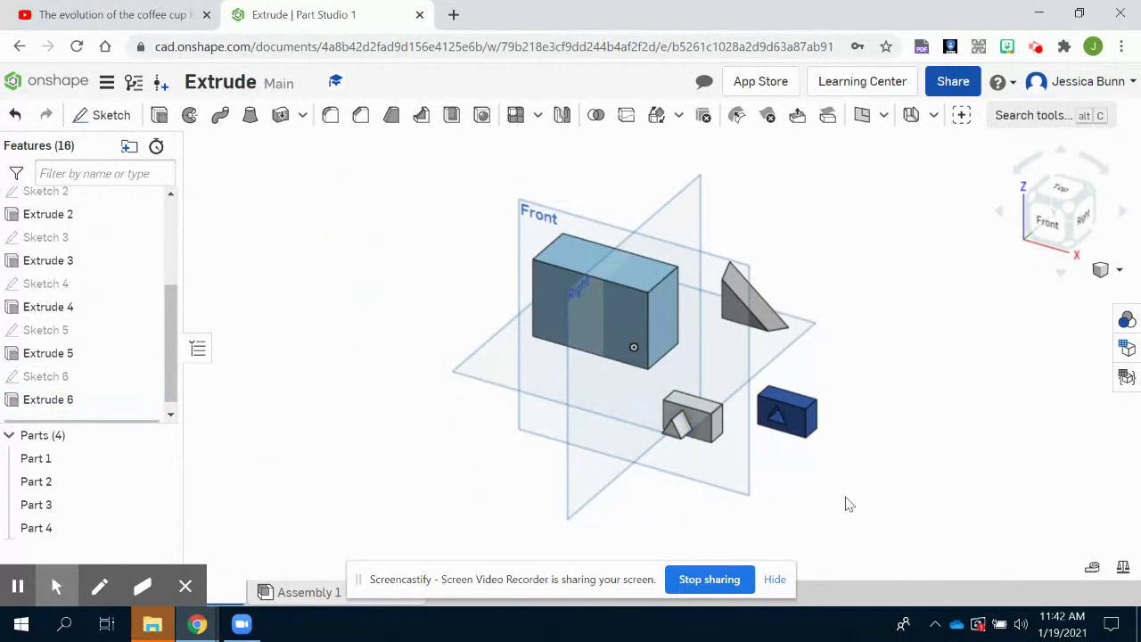
Step: Edit Extrude 6, flip its direction and back outward, then confirm the change
double_click(48, 402)
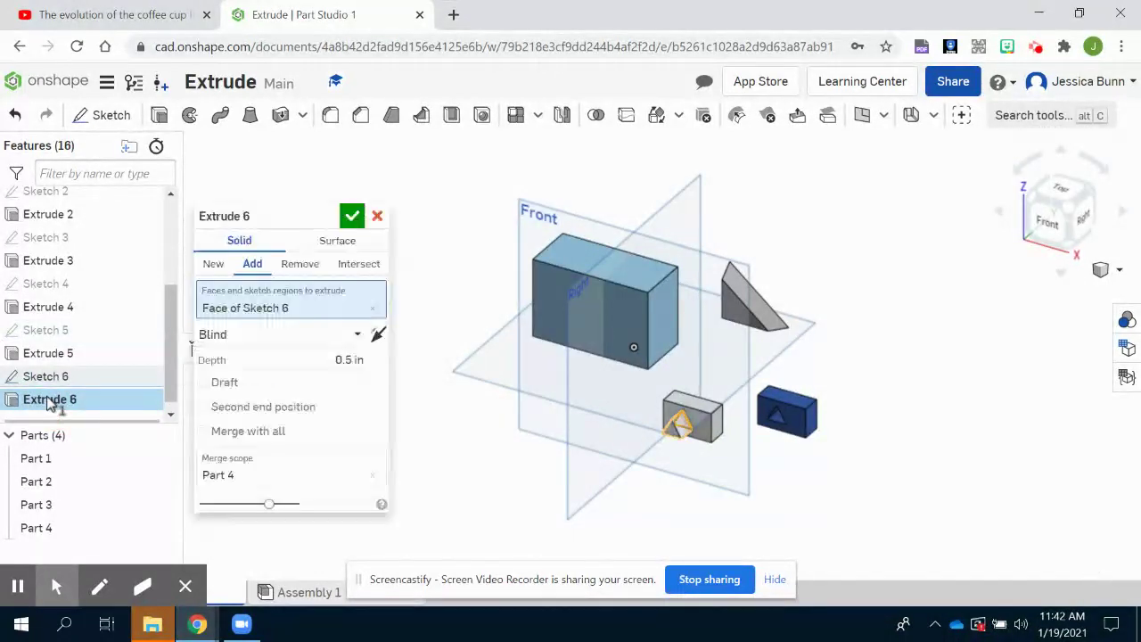
left_click(378, 335)
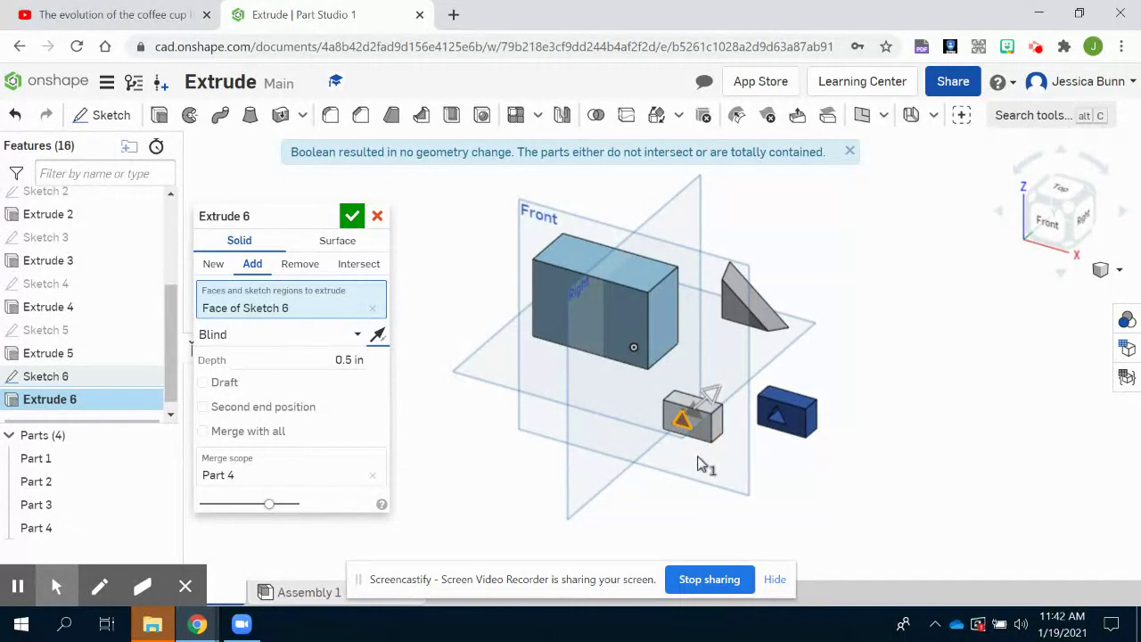
left_click(378, 336)
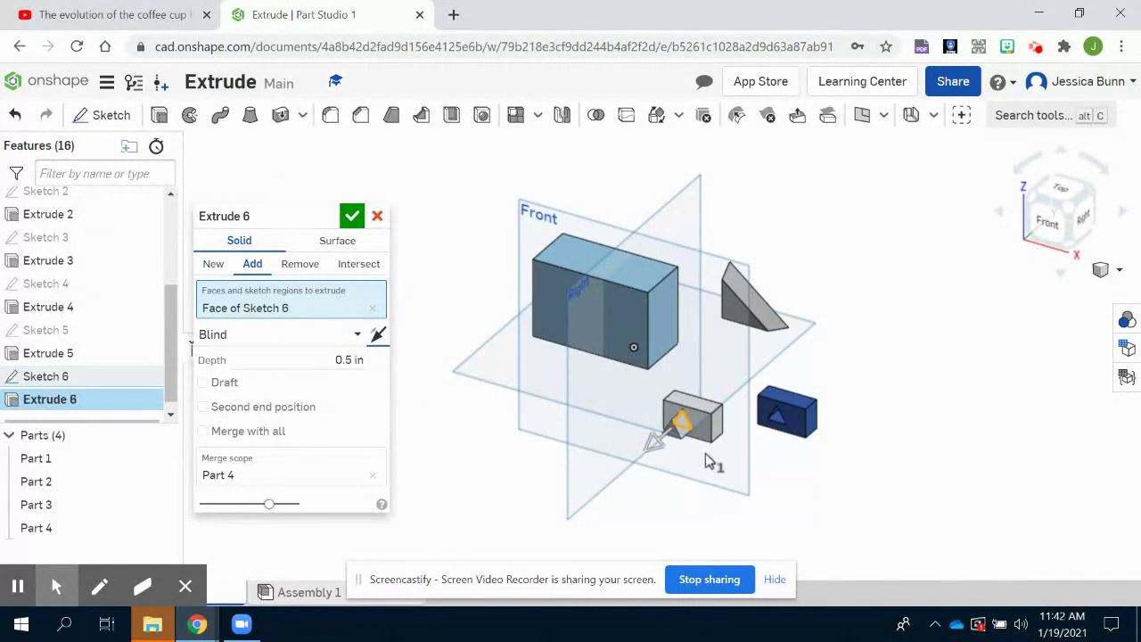
left_click(352, 218)
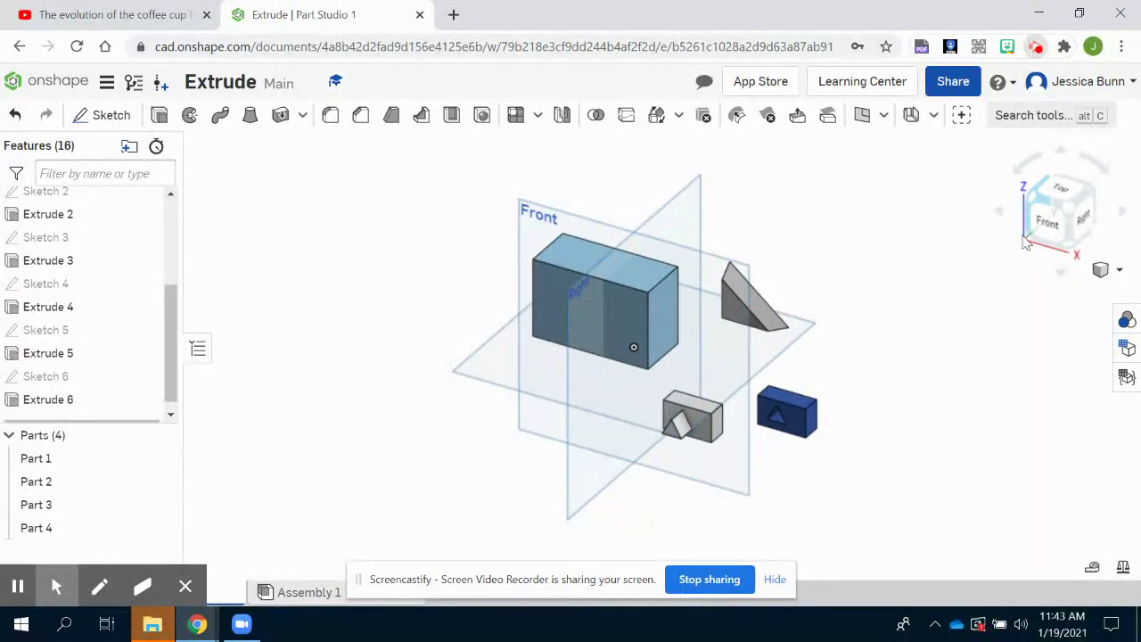
Step: Accept the edited Extrude 6 so the triangular prism stays on the grey block
left_click(1035, 46)
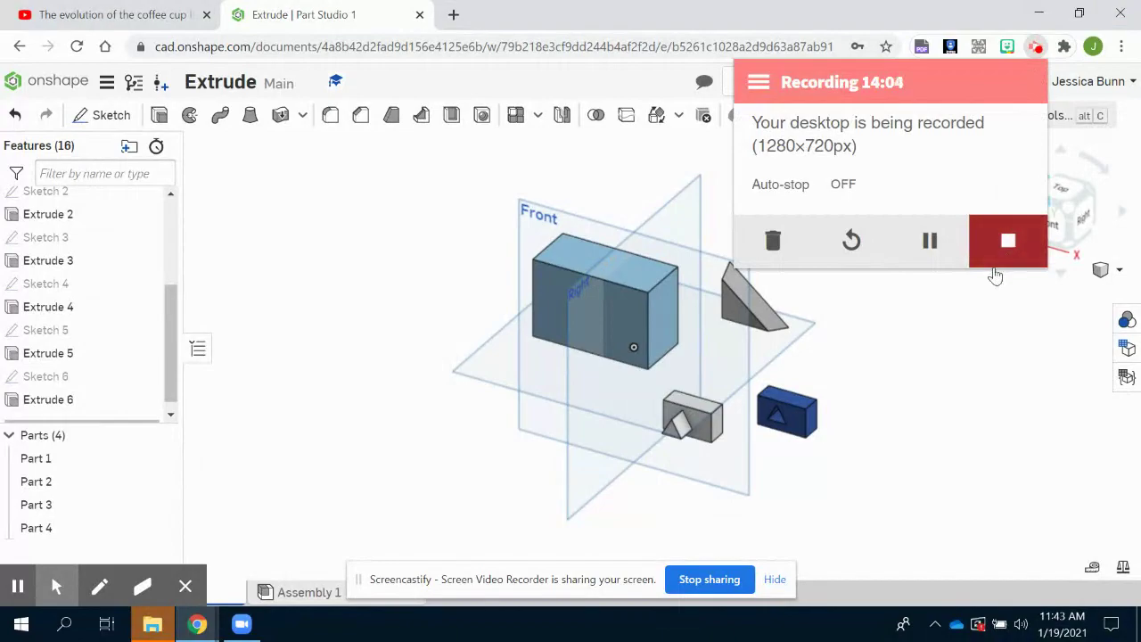